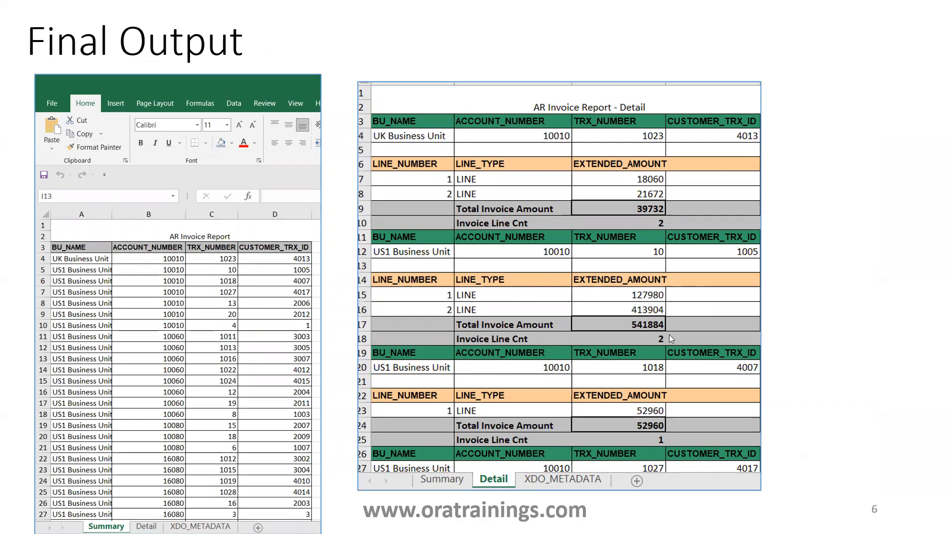
Switch to Notepad++, dismiss the ARInvoiceTotalDM (1).xml file and bring up Query.sql
{"action": "key", "text": "alt+Tab"}
{"action": "key", "text": "alt+Tab"}
{"action": "key", "text": "alt+Tab"}
{"action": "key", "text": "alt+Tab"}
{"action": "key", "text": "alt+Tab"}
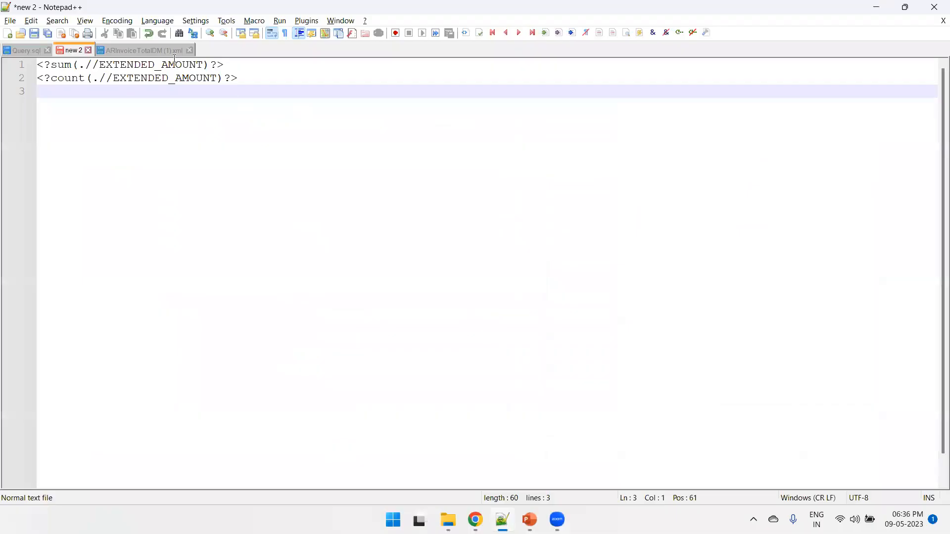
{"action": "left_click", "coordinate": [168, 50]}
{"action": "left_click", "coordinate": [574, 309]}
{"action": "left_click", "coordinate": [27, 51]}
{"action": "left_click", "coordinate": [339, 243]}
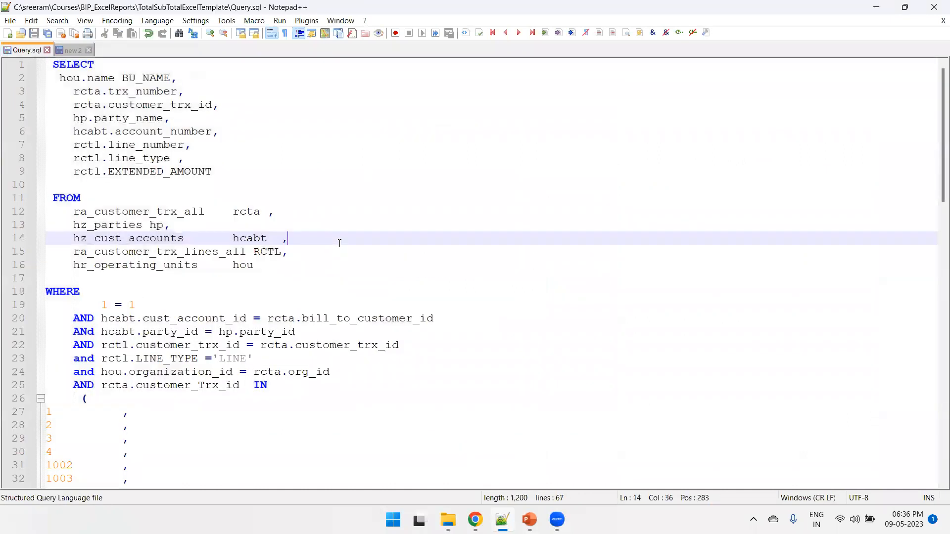
Examine the Query.sql source tables, the join conditions, the LINE_TYPE filter and the customer transaction ID list
{"action": "scroll", "coordinate": [339, 299], "scroll_direction": "up", "scroll_amount": 1}
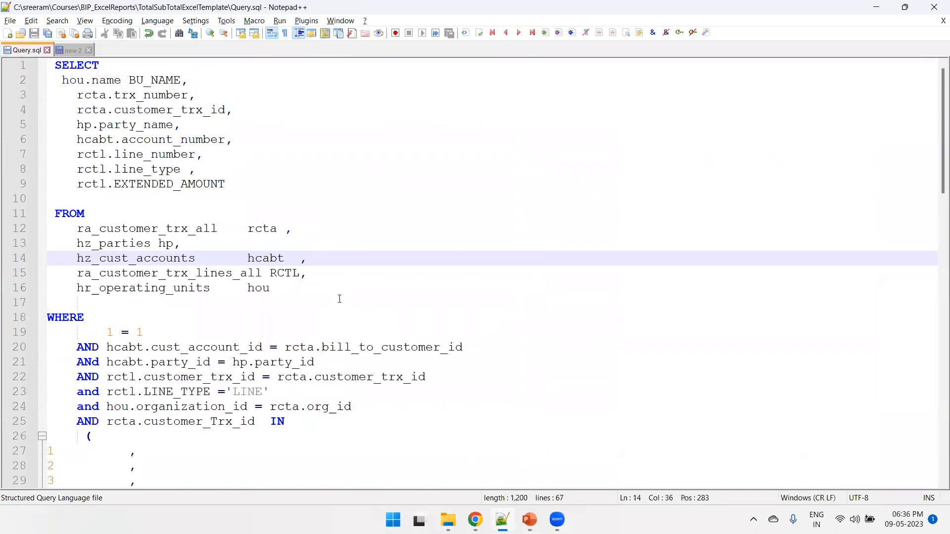
{"action": "double_click", "coordinate": [192, 231]}
{"action": "left_click", "coordinate": [292, 230]}
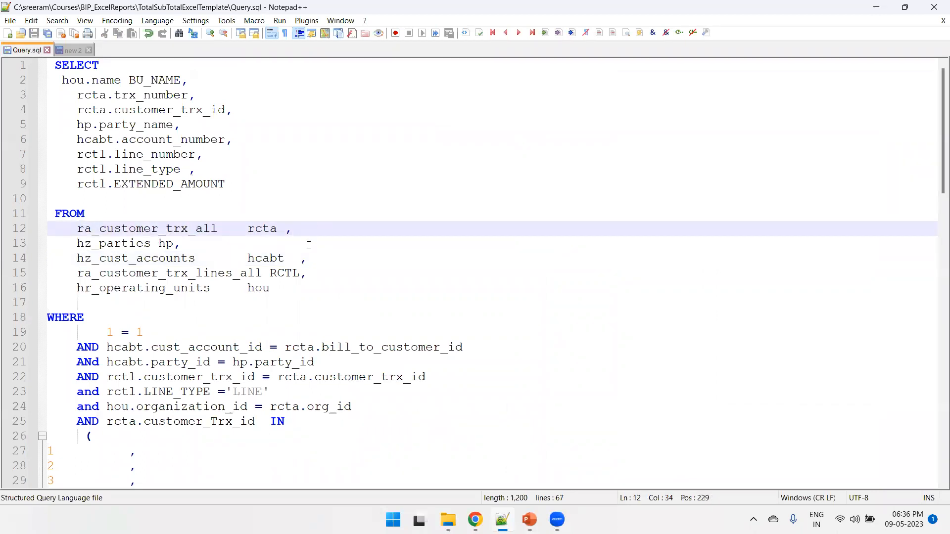
{"action": "double_click", "coordinate": [172, 273]}
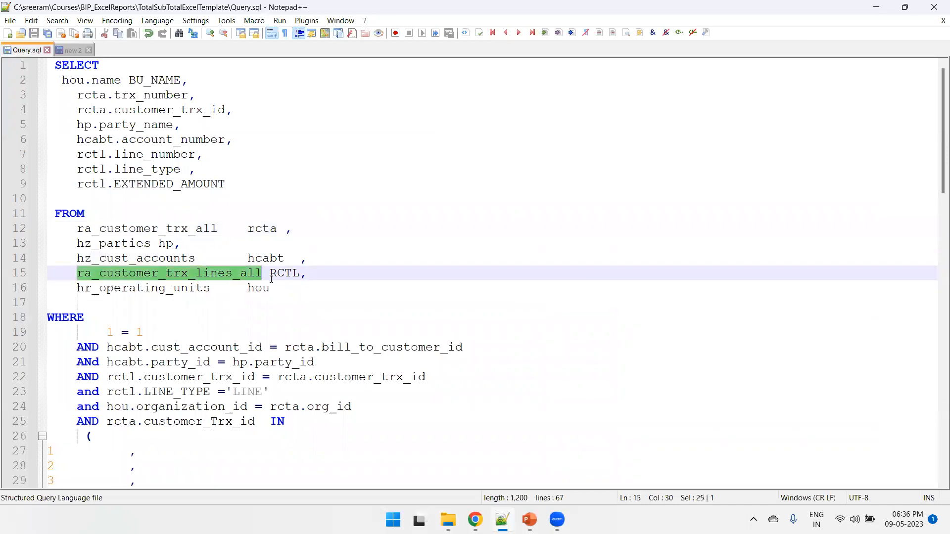
{"action": "double_click", "coordinate": [132, 245]}
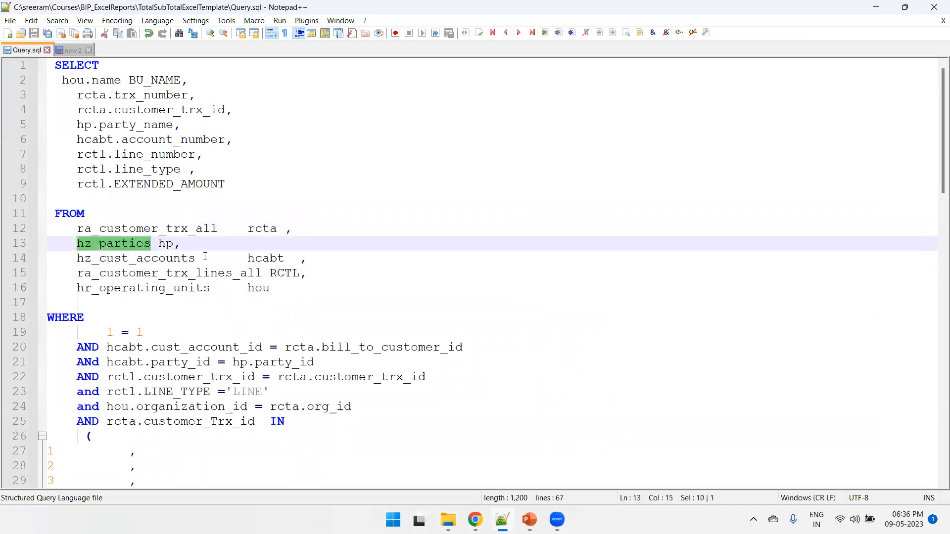
{"action": "left_click", "coordinate": [159, 259]}
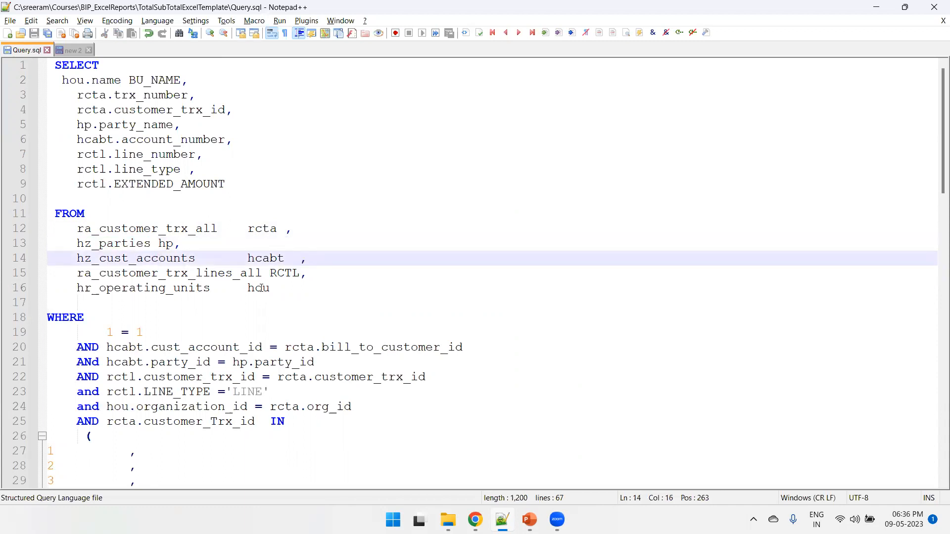
{"action": "double_click", "coordinate": [179, 292]}
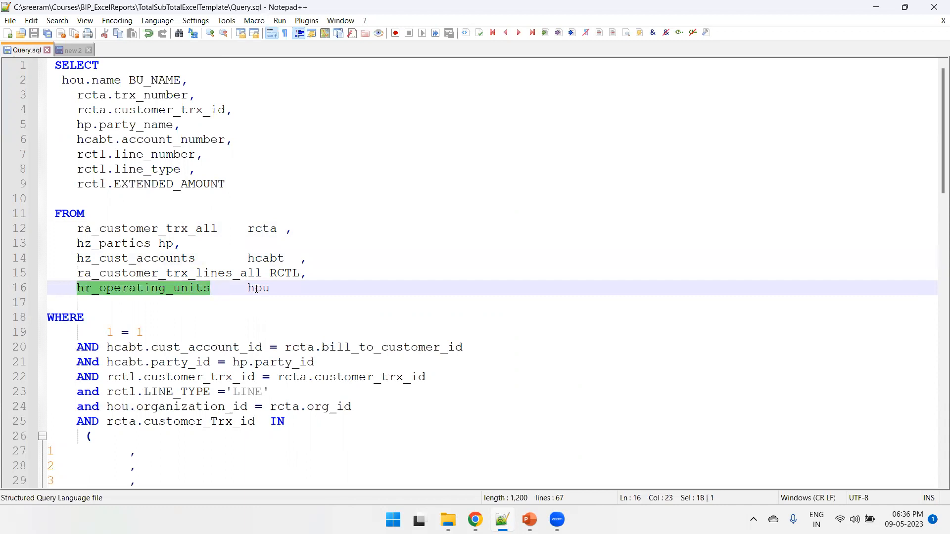
{"action": "left_click_drag", "start_coordinate": [62, 348], "coordinate": [358, 408]}
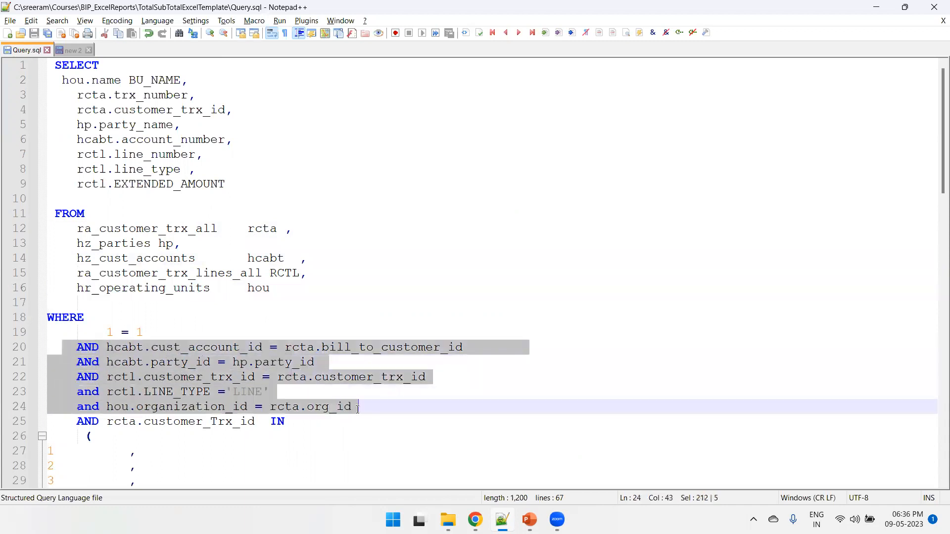
{"action": "double_click", "coordinate": [252, 391]}
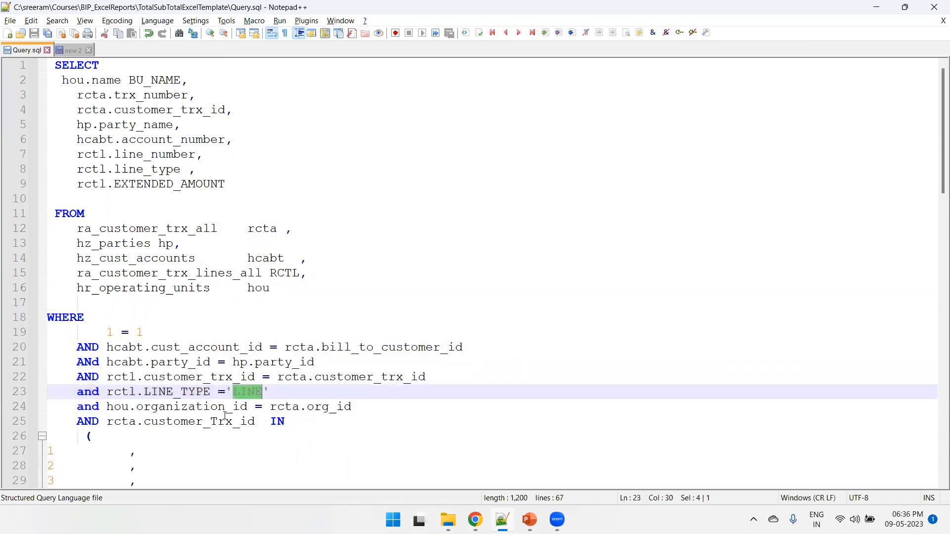
{"action": "scroll", "coordinate": [233, 413], "scroll_direction": "down", "scroll_amount": 2}
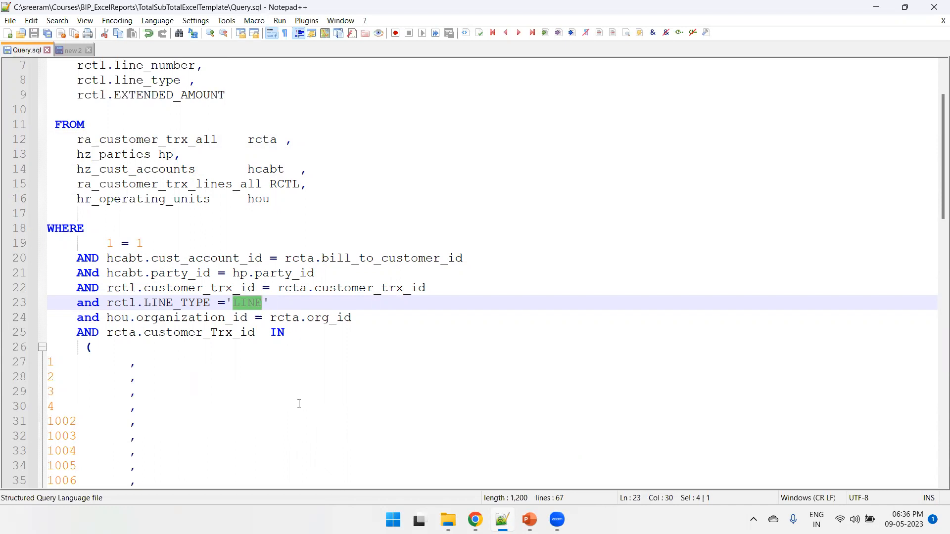
Copy the entire SQL query and start a new data model in Oracle Analytics Publisher in the browser
{"action": "key", "text": "ctrl+a"}
{"action": "key", "text": "alt+Tab"}
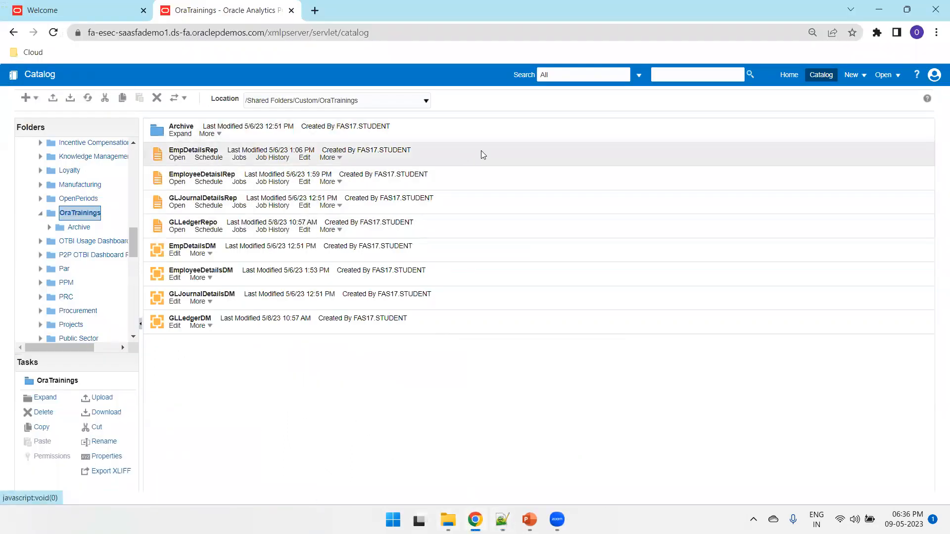
{"action": "left_click", "coordinate": [863, 77]}
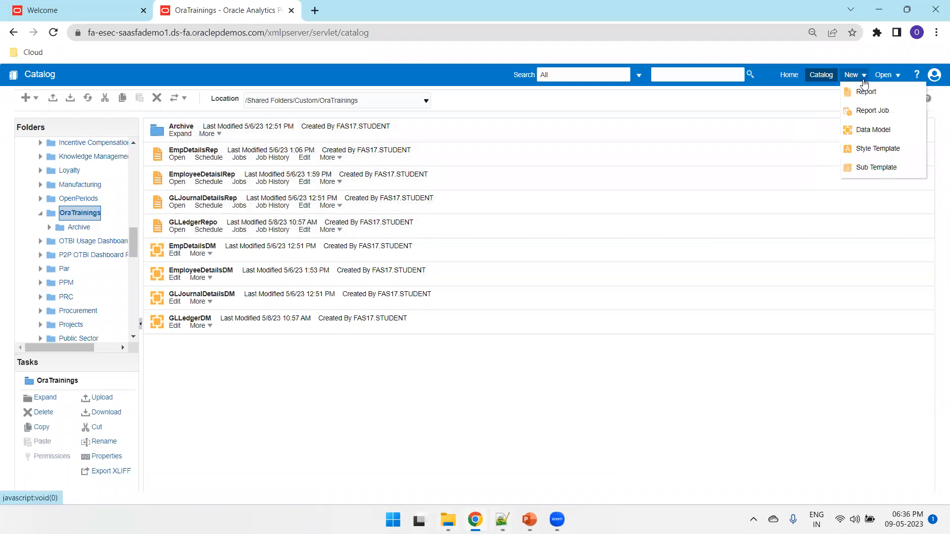
{"action": "left_click", "coordinate": [865, 131]}
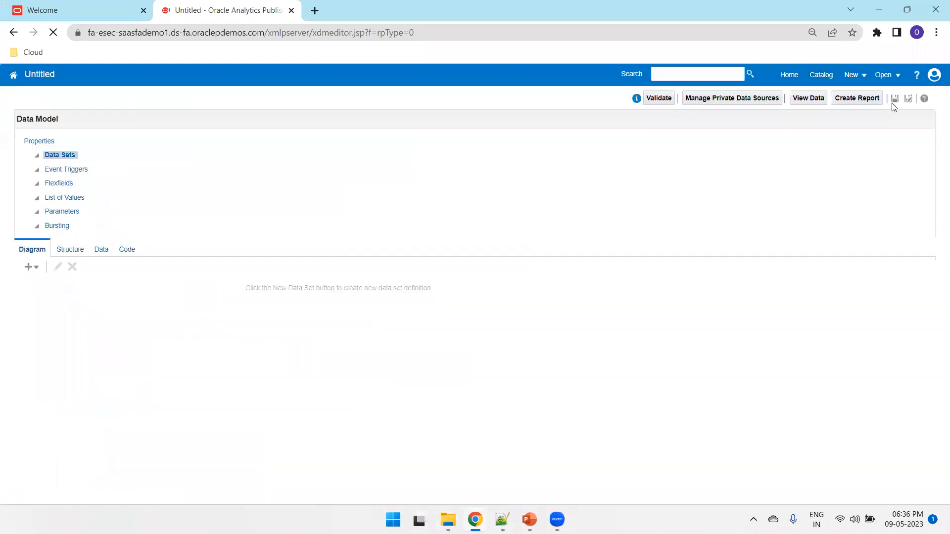
Save the data model as ARInvoiceTotalCountDM in Shared Folders/Custom/OraTrainings
{"action": "left_click", "coordinate": [894, 99]}
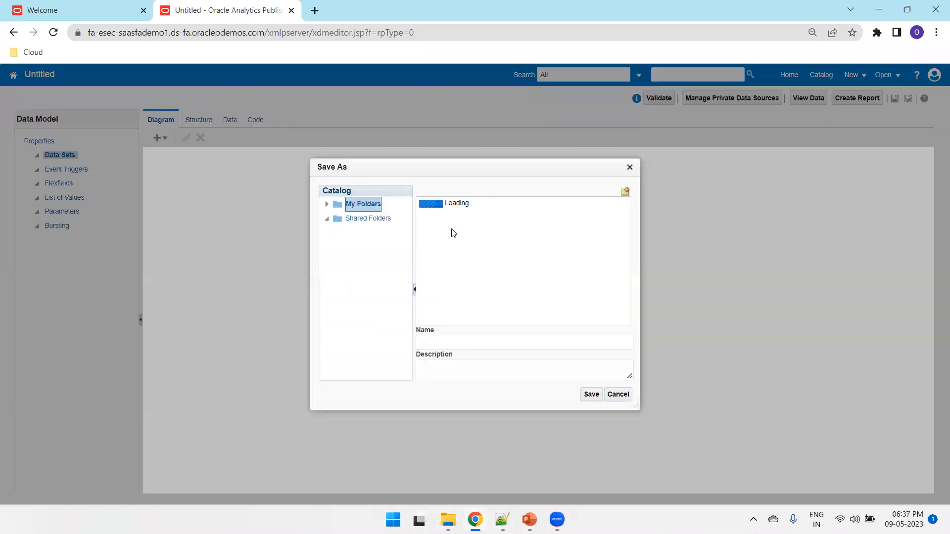
{"action": "left_click", "coordinate": [369, 275]}
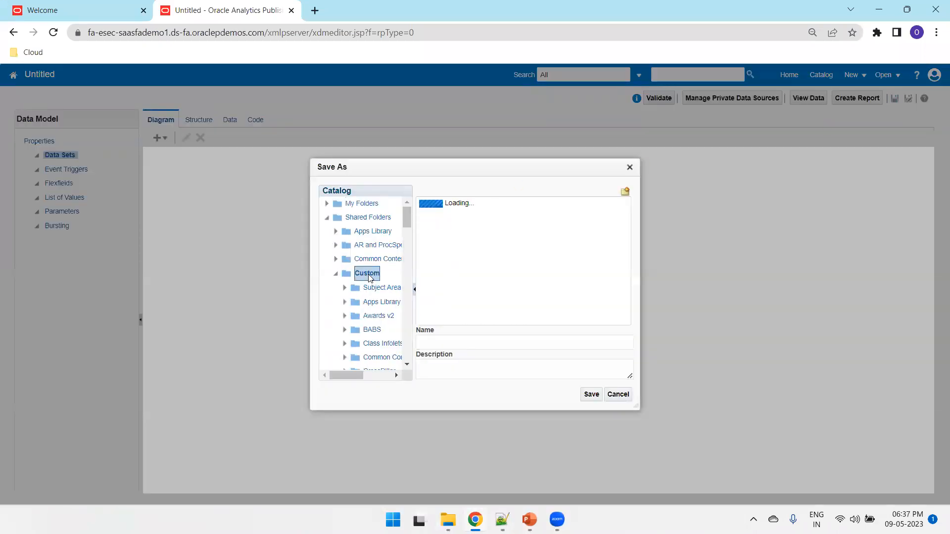
{"action": "scroll", "coordinate": [457, 290], "scroll_direction": "down", "scroll_amount": 1}
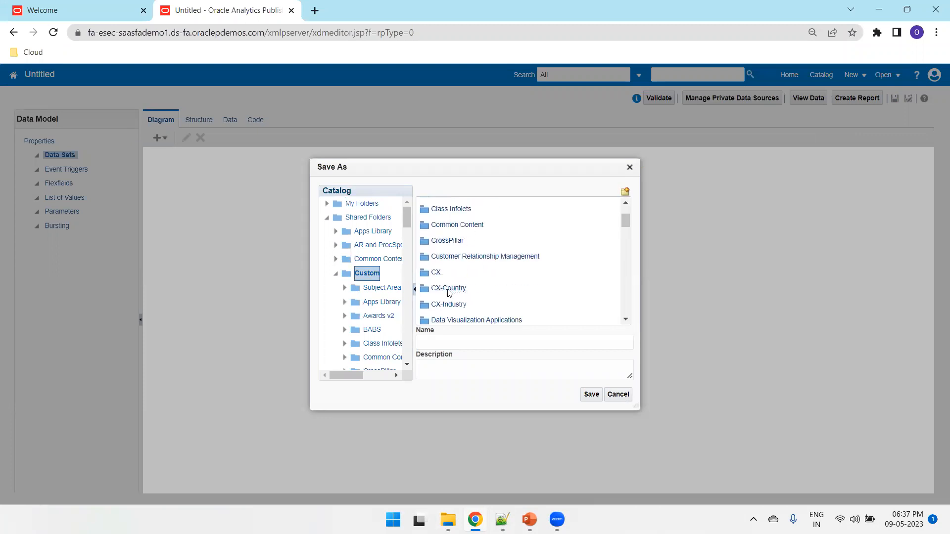
{"action": "scroll", "coordinate": [384, 307], "scroll_direction": "down", "scroll_amount": 5}
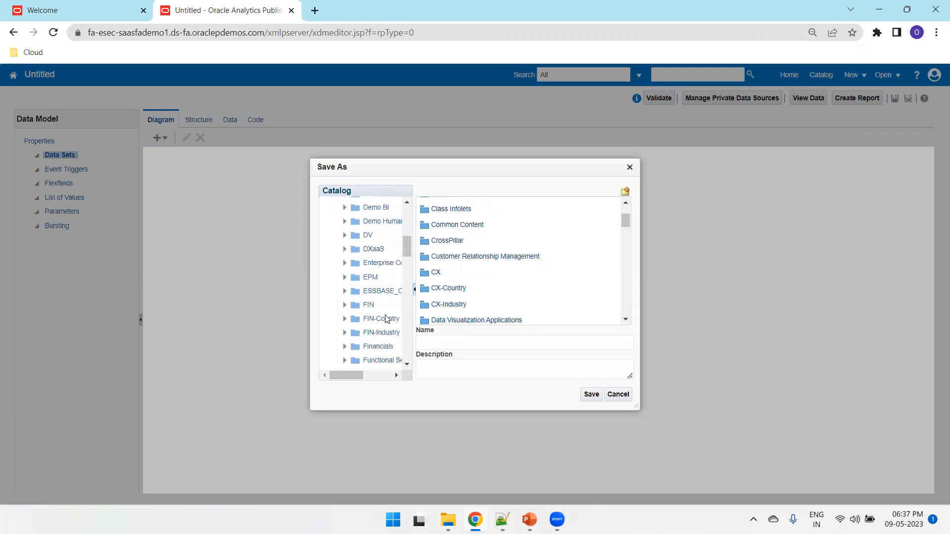
{"action": "scroll", "coordinate": [387, 325], "scroll_direction": "down", "scroll_amount": 3}
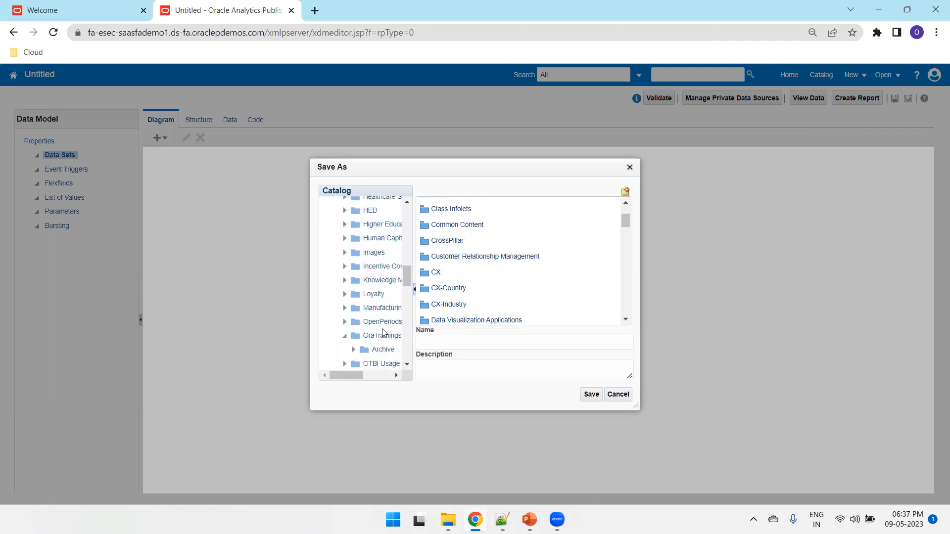
{"action": "left_click", "coordinate": [388, 338]}
{"action": "left_click", "coordinate": [445, 341]}
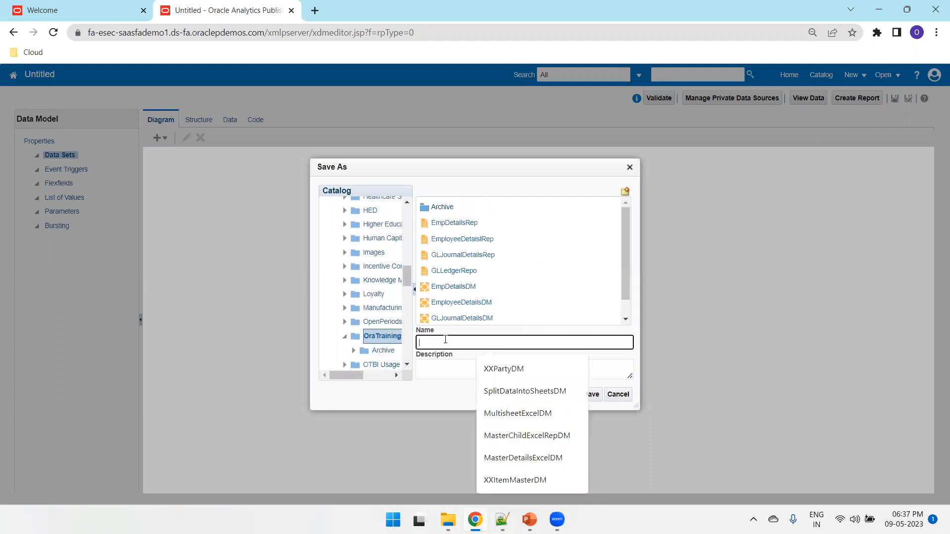
{"action": "type", "text": "ARInvoiceTotalCountDM"}
{"action": "left_click", "coordinate": [593, 395]}
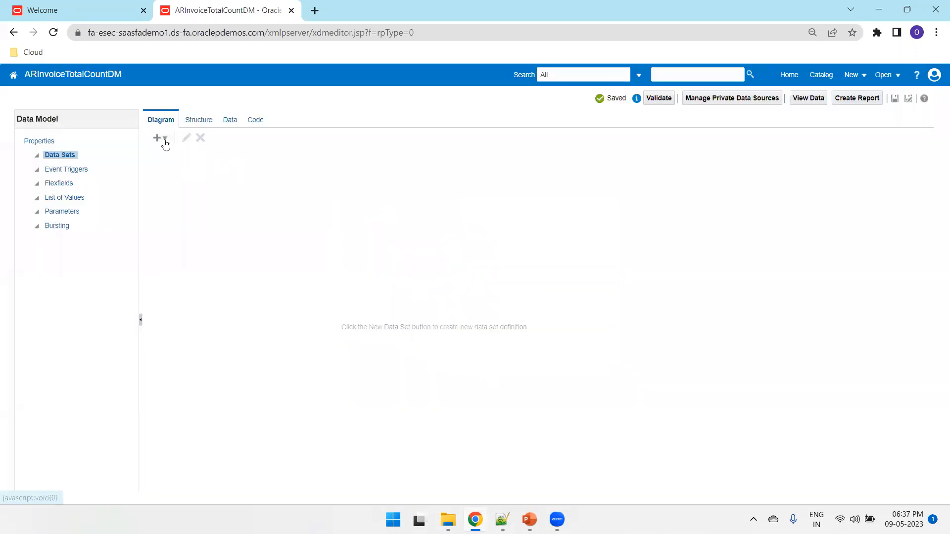
Add an SQL query data set named G_AR on data source ApplicationDB_FSCM with the copied query, and save the data model
{"action": "left_click", "coordinate": [165, 143]}
{"action": "left_click", "coordinate": [168, 151]}
{"action": "left_click", "coordinate": [417, 195]}
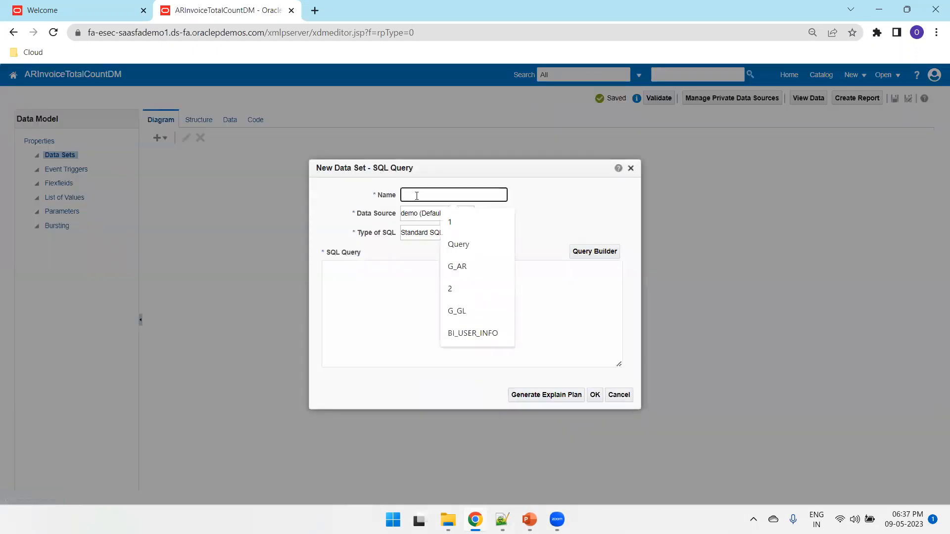
{"action": "type", "text": "G_AR_"}
{"action": "key", "text": "Tab"}
{"action": "key", "text": "Down"}
{"action": "left_click", "coordinate": [414, 327]}
{"action": "key", "text": "ctrl+v"}
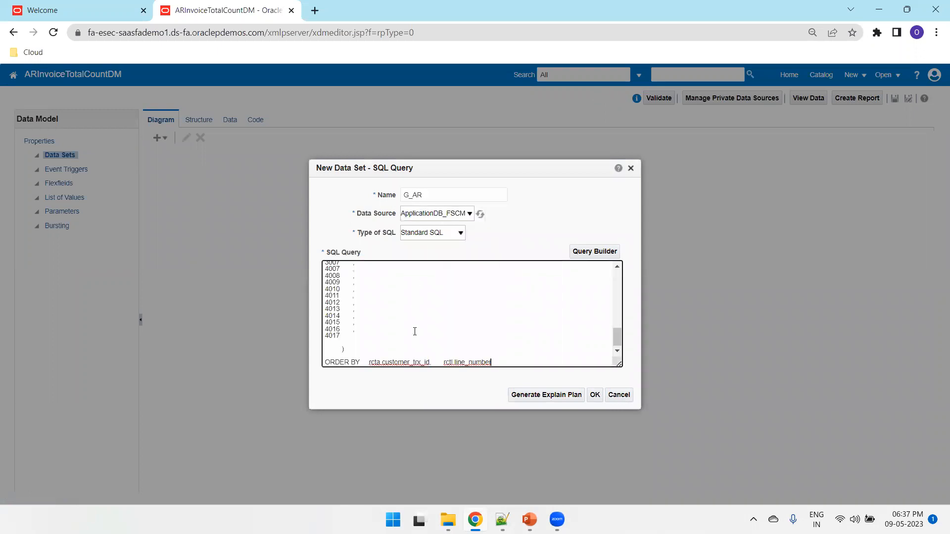
{"action": "left_click", "coordinate": [595, 397]}
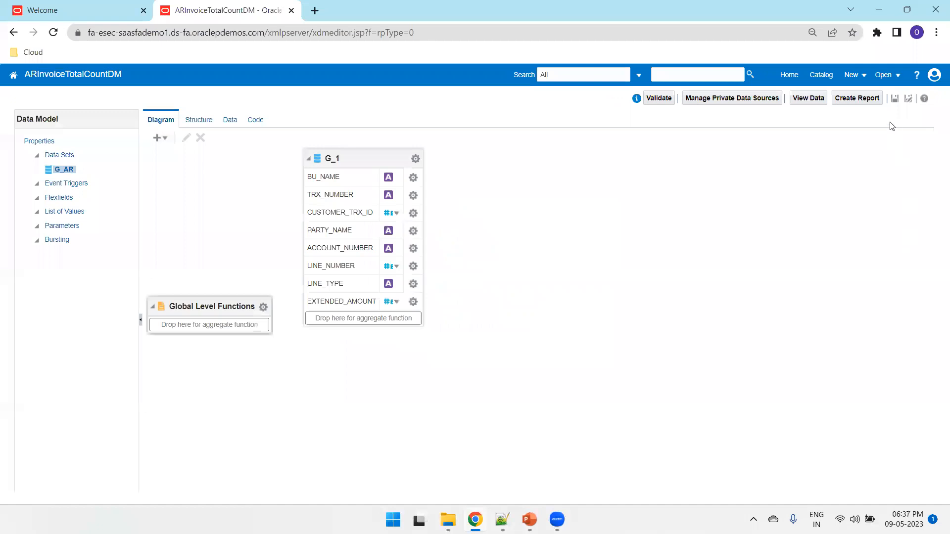
{"action": "left_click", "coordinate": [895, 99]}
Group the G_1 data set by BU_NAME, TRX_NUMBER, CUSTOMER_TRX_ID and PARTY_NAME
{"action": "left_click_drag", "start_coordinate": [358, 164], "coordinate": [428, 183]}
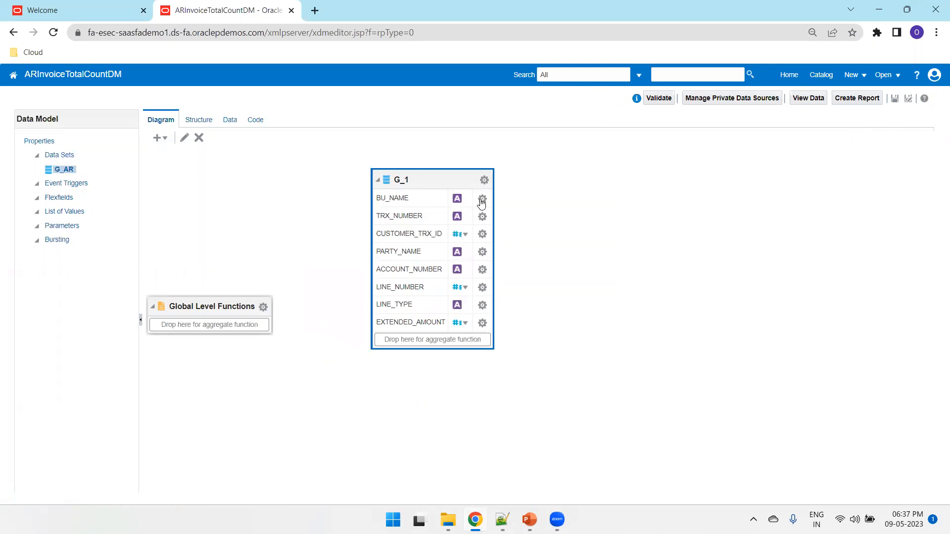
{"action": "left_click", "coordinate": [416, 206]}
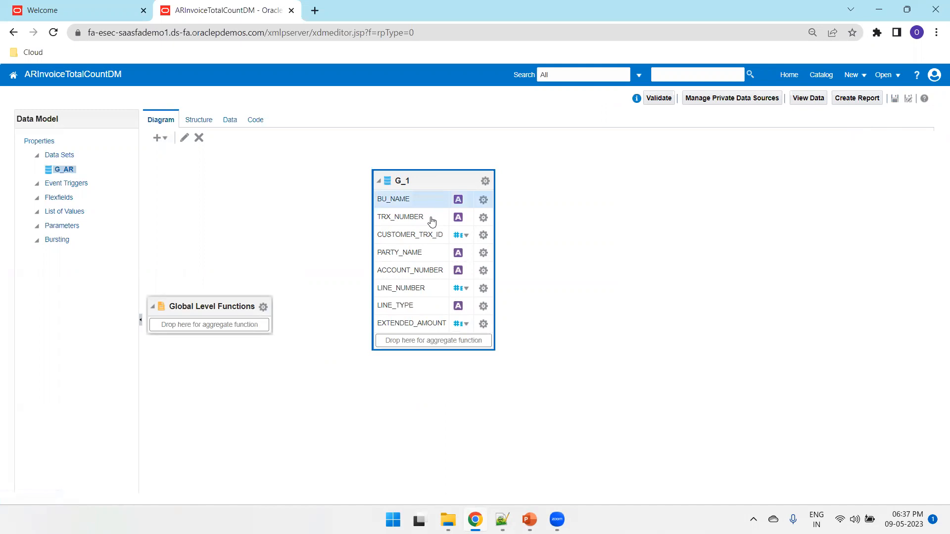
{"action": "left_click", "coordinate": [403, 218], "text": "ctrl"}
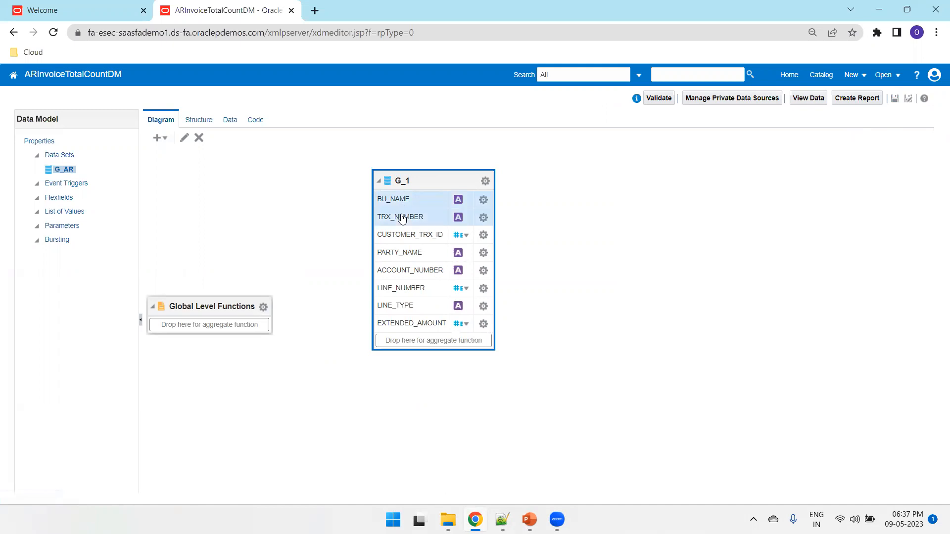
{"action": "left_click", "coordinate": [418, 235], "text": "ctrl"}
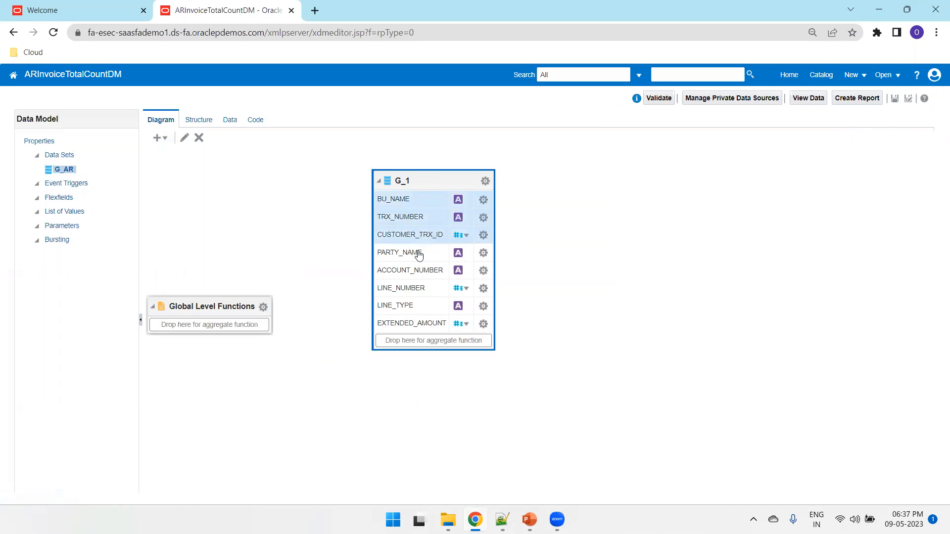
{"action": "left_click", "coordinate": [418, 254], "text": "ctrl"}
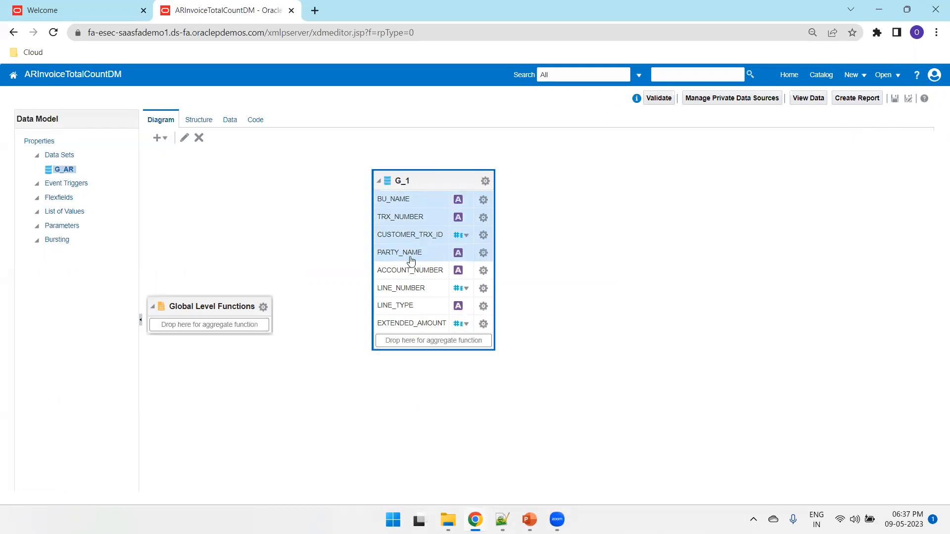
{"action": "left_click", "coordinate": [483, 200]}
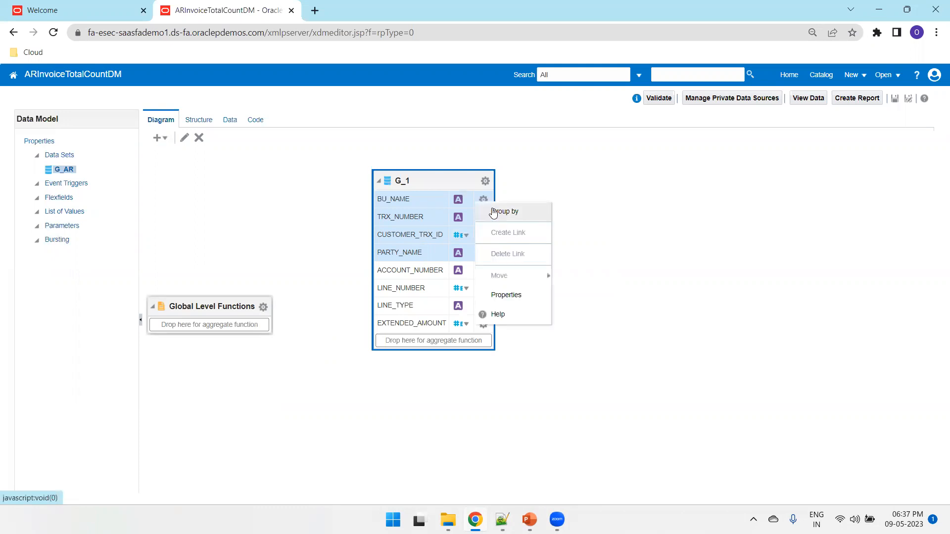
{"action": "left_click", "coordinate": [494, 213]}
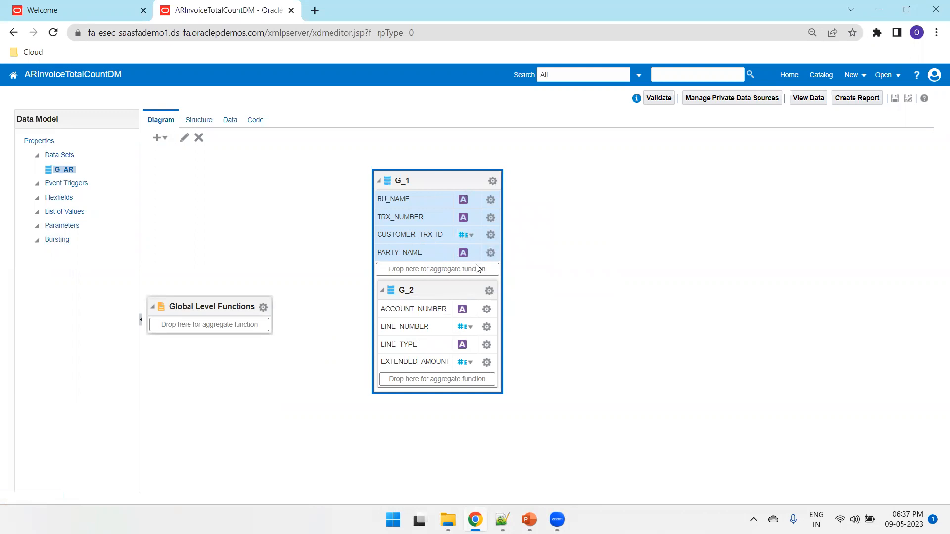
Rename the XML tags of the outer group to G_HDR and the inner group to G_LINES, and save the data model
{"action": "left_click", "coordinate": [206, 121]}
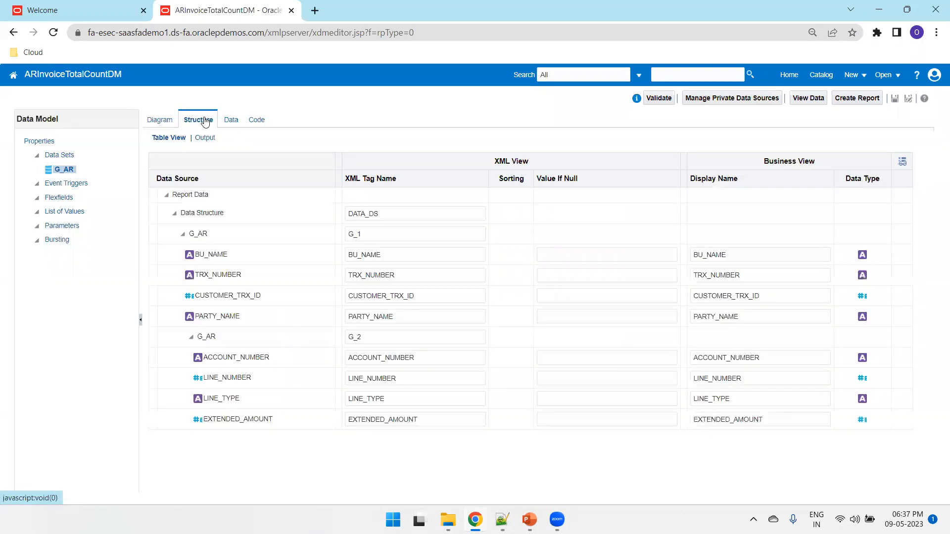
{"action": "double_click", "coordinate": [446, 239]}
{"action": "type", "text": "G+"}
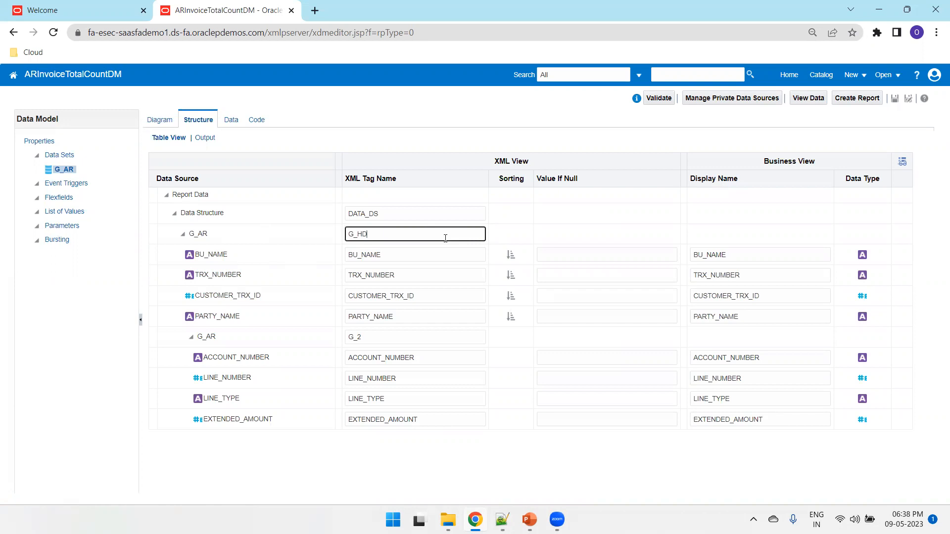
{"action": "double_click", "coordinate": [365, 336]}
{"action": "type", "text": "G_LINES"}
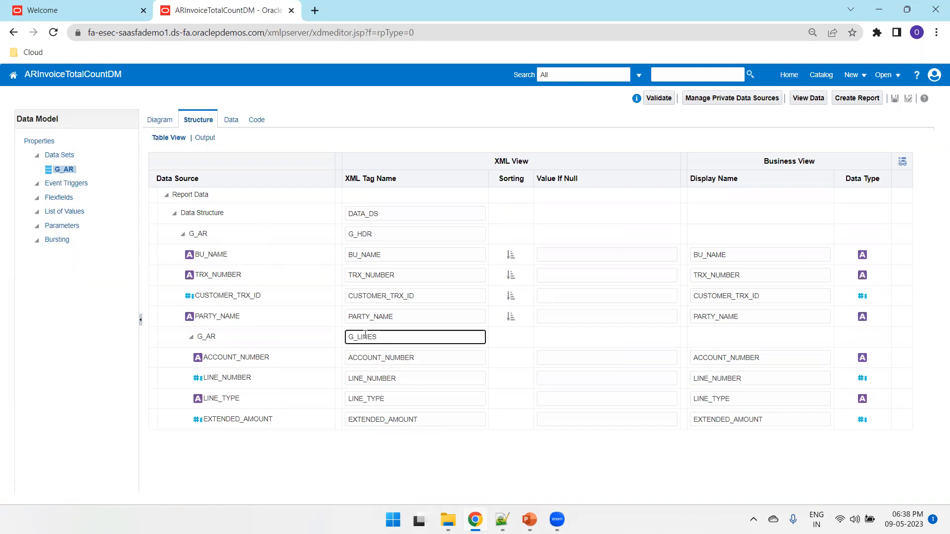
{"action": "left_click", "coordinate": [894, 98]}
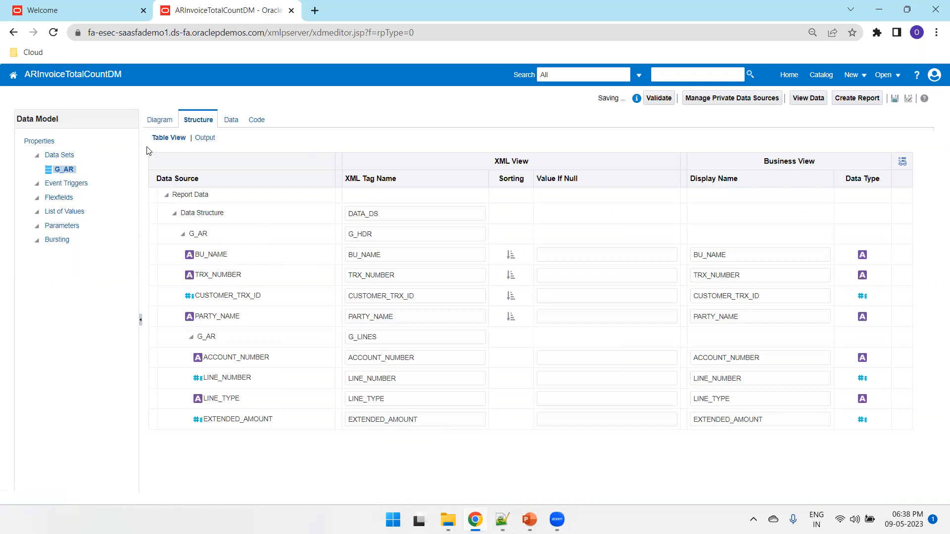
Review the G_HDR and G_LINES grouping in the data model's diagram and structure table
{"action": "left_click", "coordinate": [160, 120]}
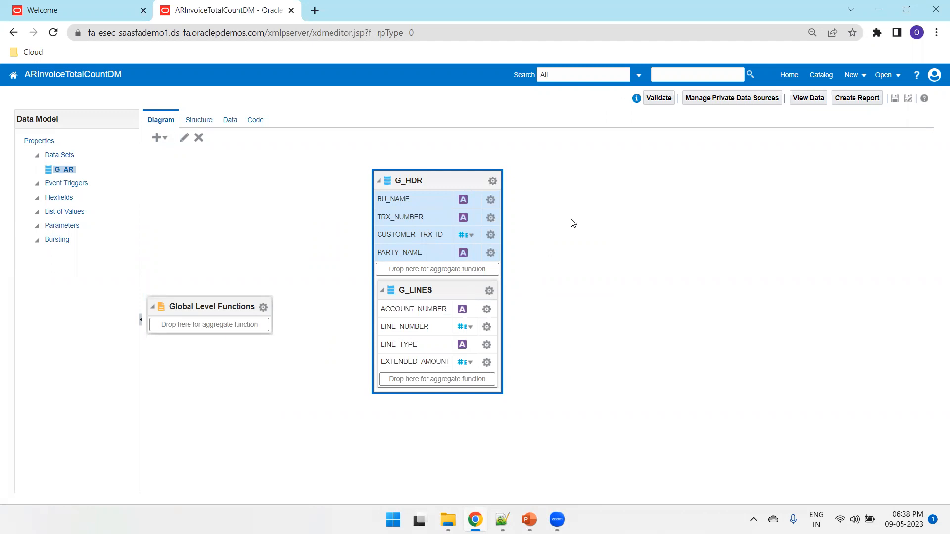
{"action": "left_click", "coordinate": [490, 200]}
{"action": "left_click", "coordinate": [618, 198]}
{"action": "left_click", "coordinate": [208, 124]}
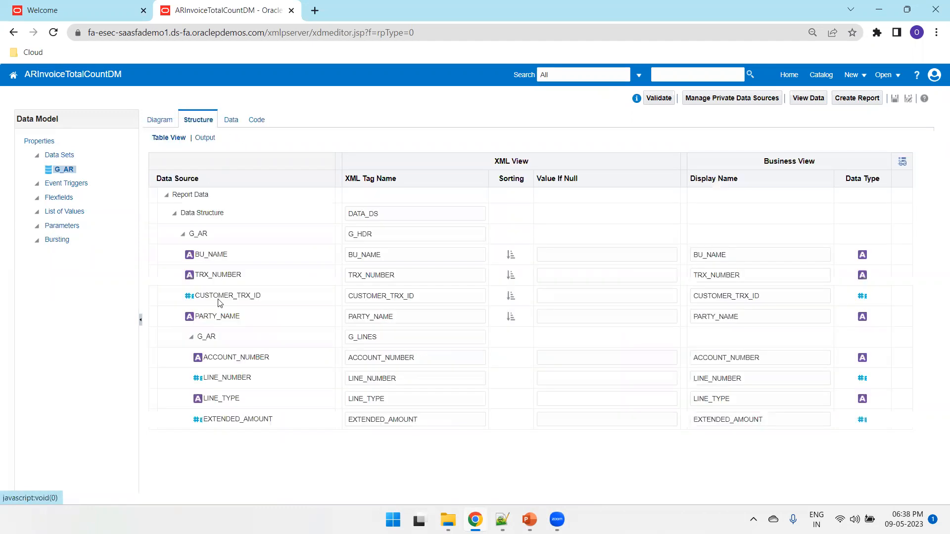
{"action": "left_click", "coordinate": [191, 337]}
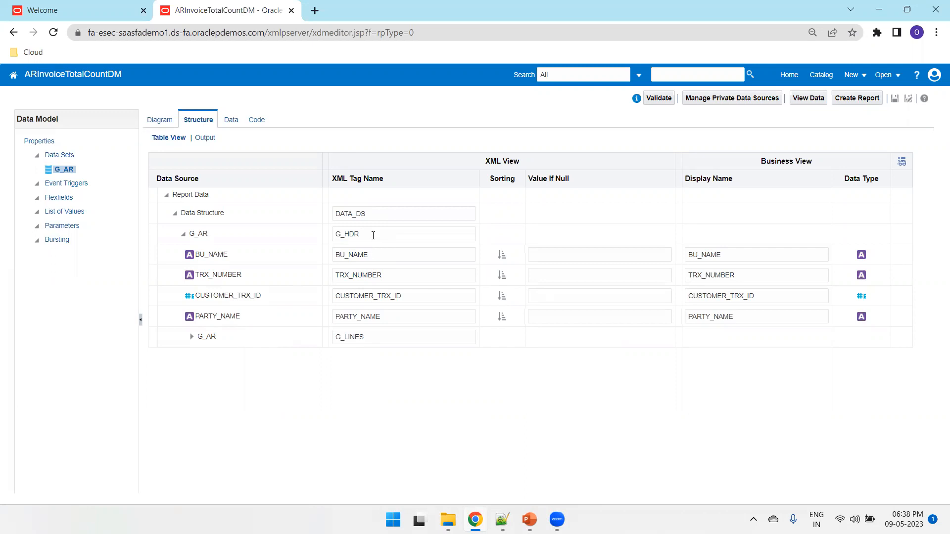
Preview 50 rows of the grouped invoice data as a table and save the data model
{"action": "left_click", "coordinate": [231, 122]}
{"action": "left_click", "coordinate": [186, 144]}
{"action": "left_click", "coordinate": [184, 176]}
{"action": "left_click", "coordinate": [214, 145]}
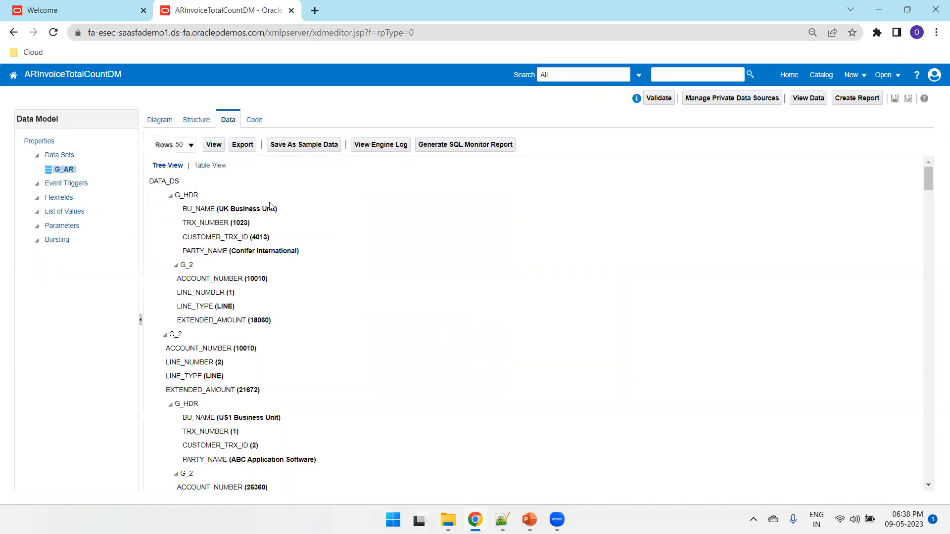
{"action": "left_click", "coordinate": [211, 166]}
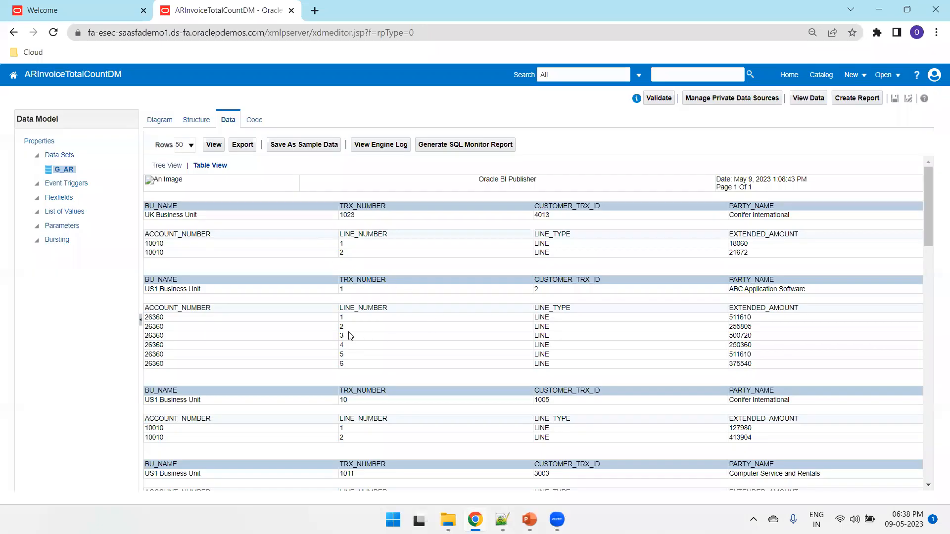
{"action": "left_click", "coordinate": [895, 98]}
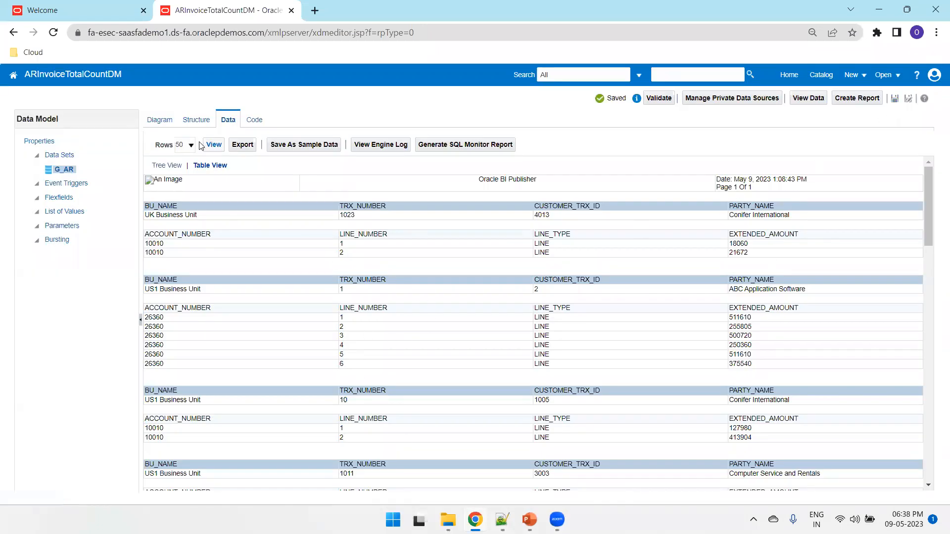
Edit the G_AR query so its customer_trx_id list holds only 1, 2 and 3, and save the data model
{"action": "left_click", "coordinate": [166, 121]}
{"action": "left_click", "coordinate": [184, 137]}
{"action": "scroll", "coordinate": [426, 326], "scroll_direction": "down", "scroll_amount": 3}
{"action": "scroll", "coordinate": [363, 316], "scroll_direction": "up", "scroll_amount": 3}
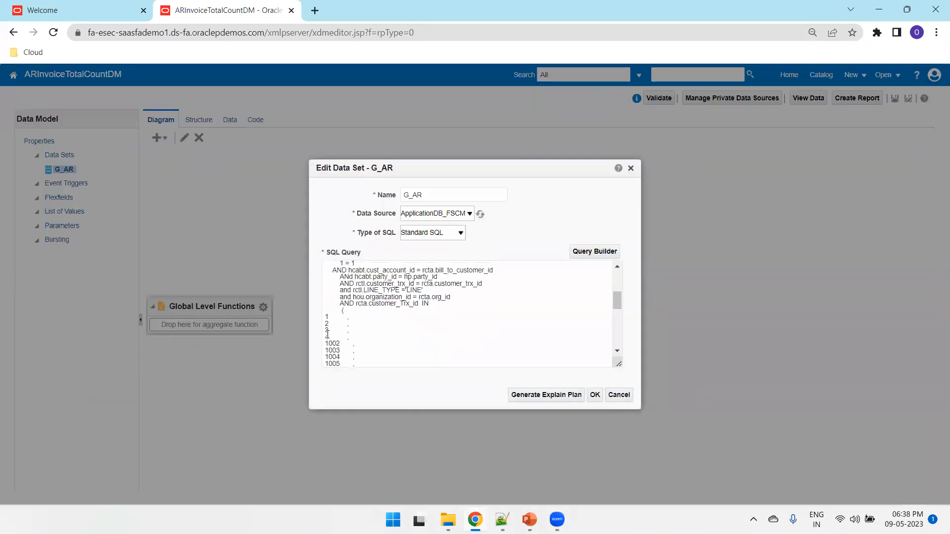
{"action": "left_click_drag", "start_coordinate": [326, 337], "coordinate": [351, 335]}
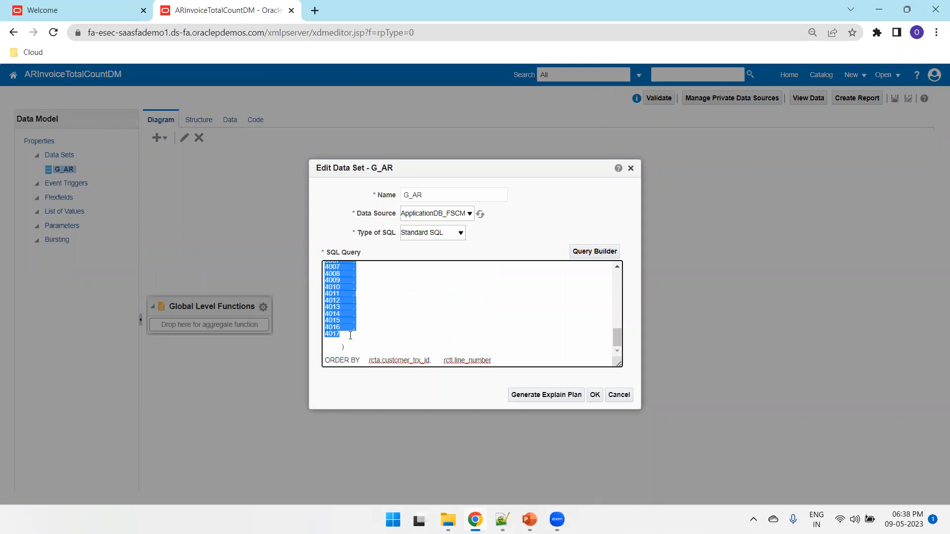
{"action": "key", "text": "BackSpace"}
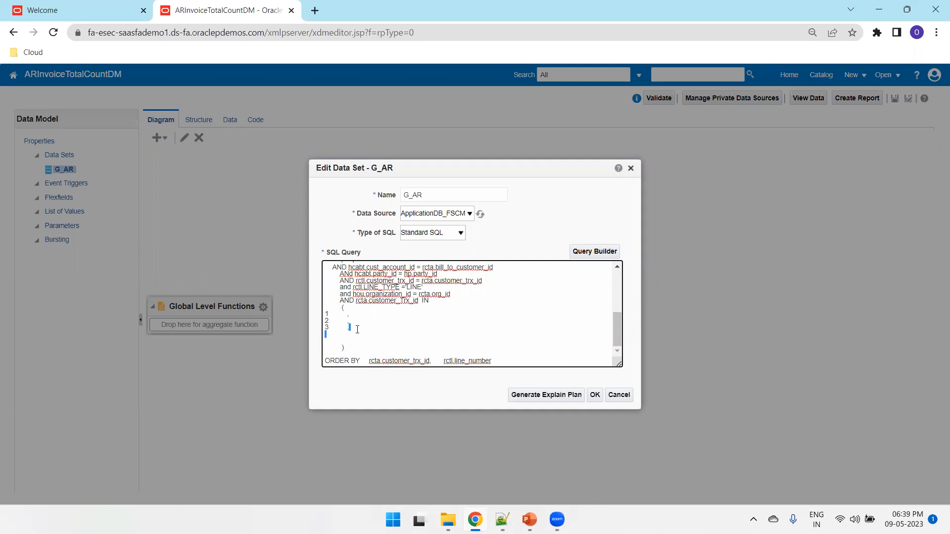
{"action": "key", "text": "BackSpace"}
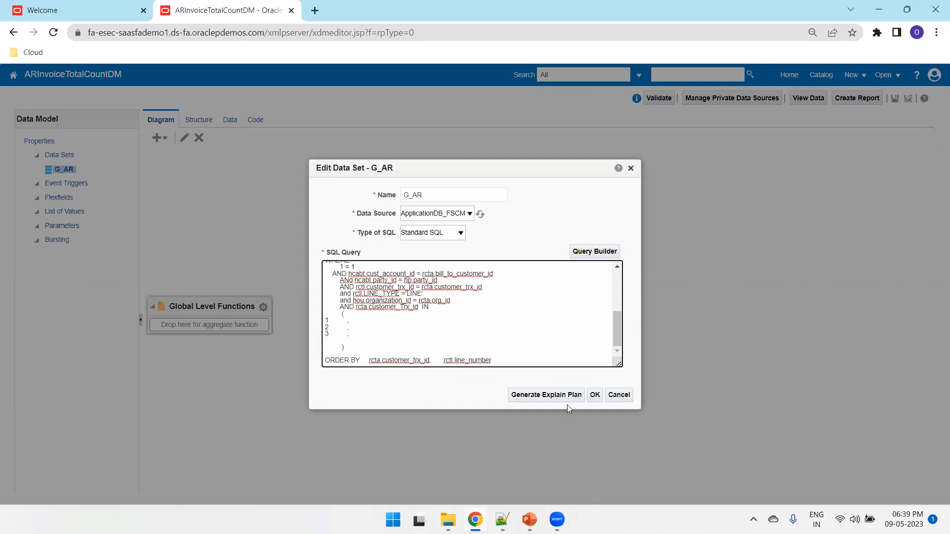
{"action": "left_click", "coordinate": [596, 395]}
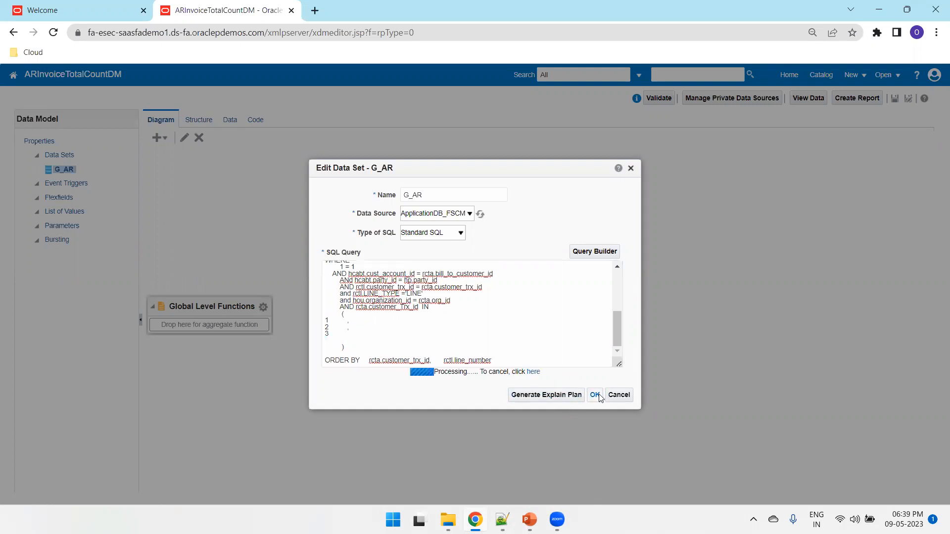
{"action": "left_click", "coordinate": [895, 98]}
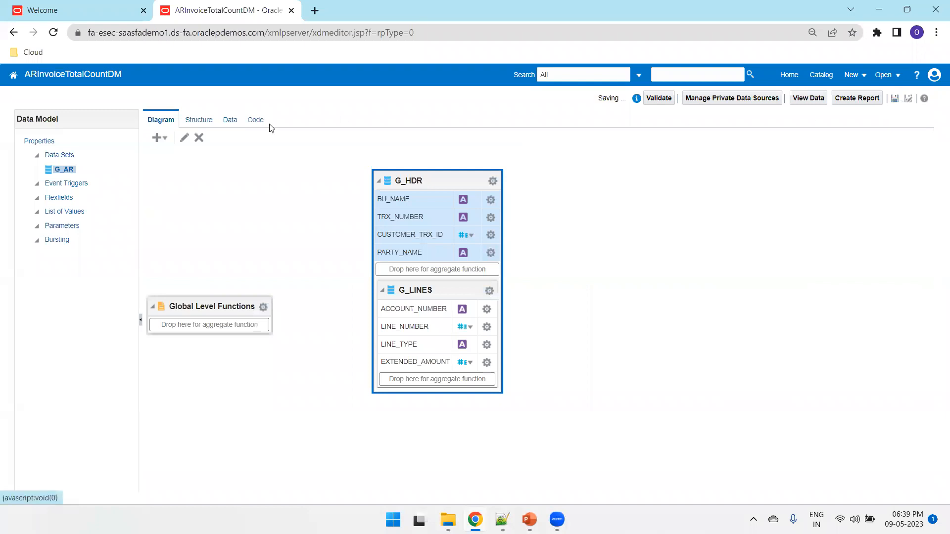
Load the data again with 100 rows, show it as a table, and export it as XML
{"action": "left_click", "coordinate": [220, 124]}
{"action": "left_click", "coordinate": [190, 145]}
{"action": "left_click", "coordinate": [186, 185]}
{"action": "left_click", "coordinate": [214, 145]}
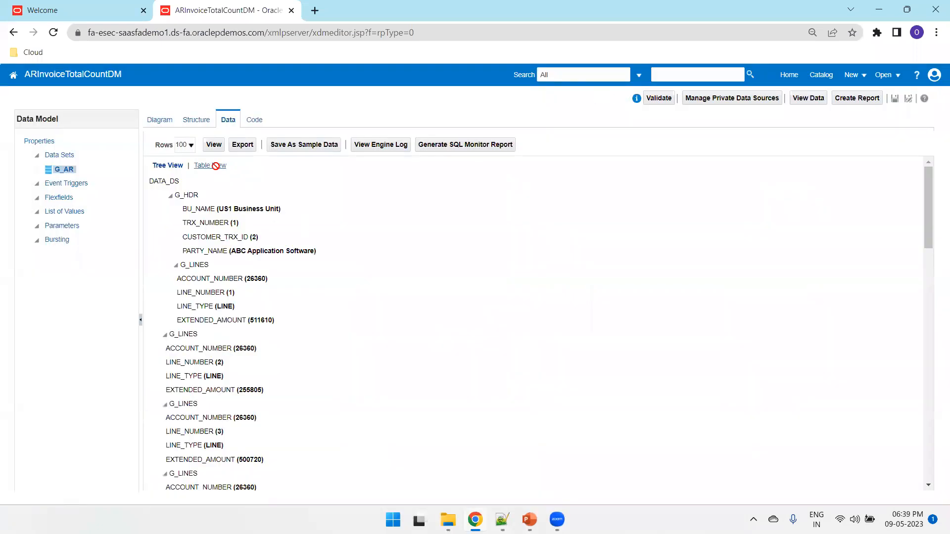
{"action": "left_click", "coordinate": [211, 165]}
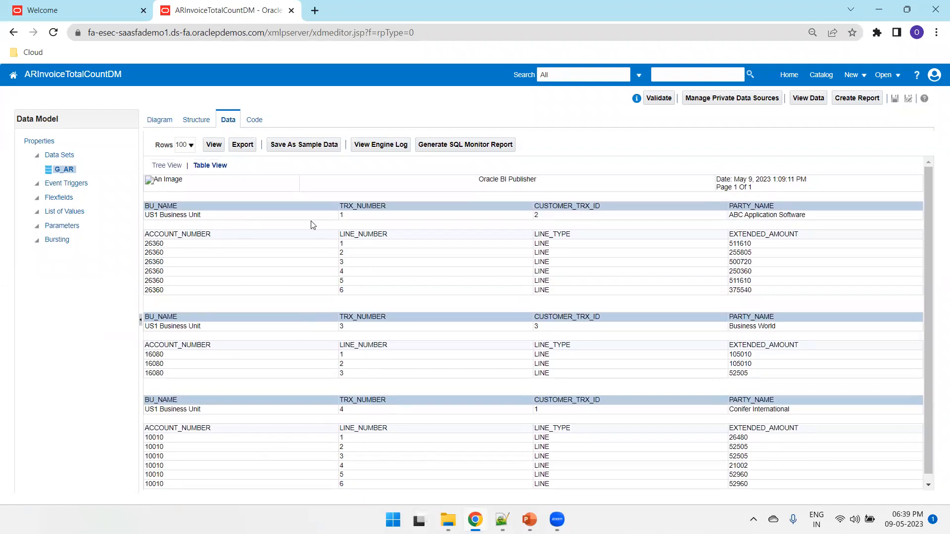
{"action": "left_click", "coordinate": [243, 146]}
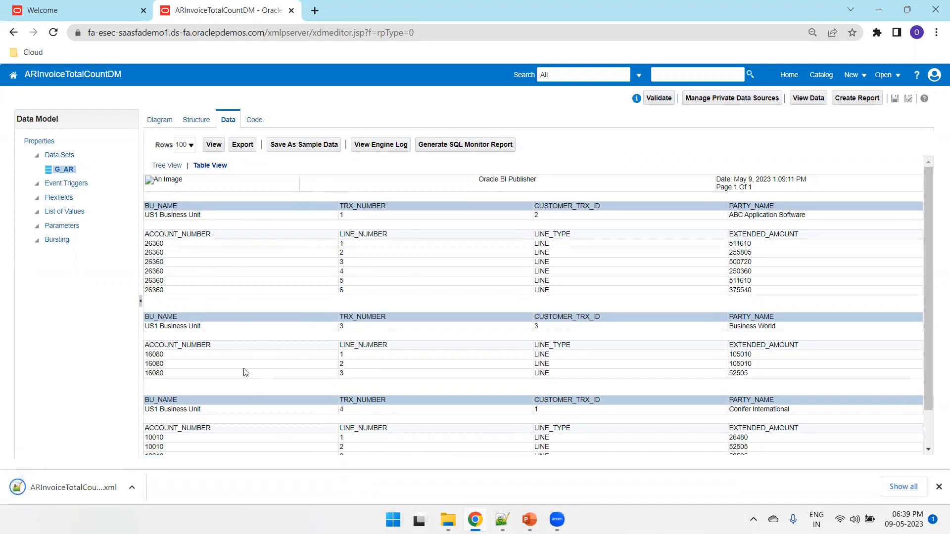
Copy the exported ARInvoiceTotalCountDM.xml from the Downloads folder into the TotalSubTotalExcelTemplate folder
{"action": "key", "text": "ctrl+j"}
{"action": "left_click", "coordinate": [368, 198]}
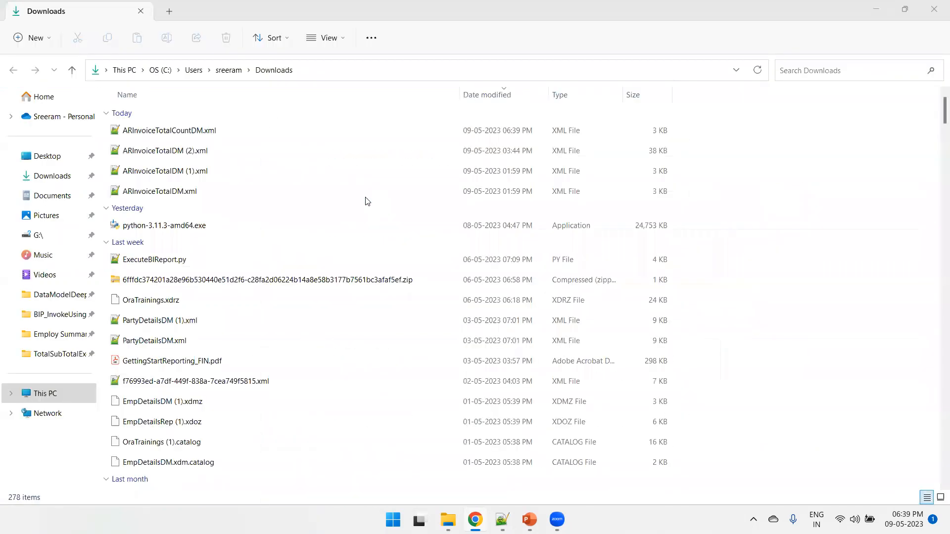
{"action": "key", "text": "ctrl+c"}
{"action": "left_click", "coordinate": [490, 463]}
{"action": "left_click", "coordinate": [380, 302]}
{"action": "key", "text": "ctrl+v"}
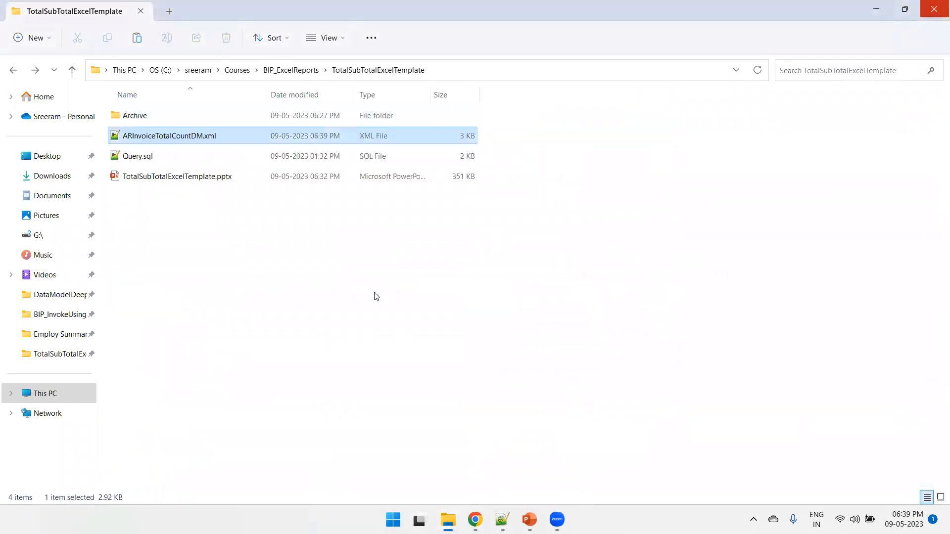
Launch Excel with a new blank workbook and maximize its window
{"action": "key", "text": "super+r"}
{"action": "type", "text": "ex"}
{"action": "key", "text": "Down"}
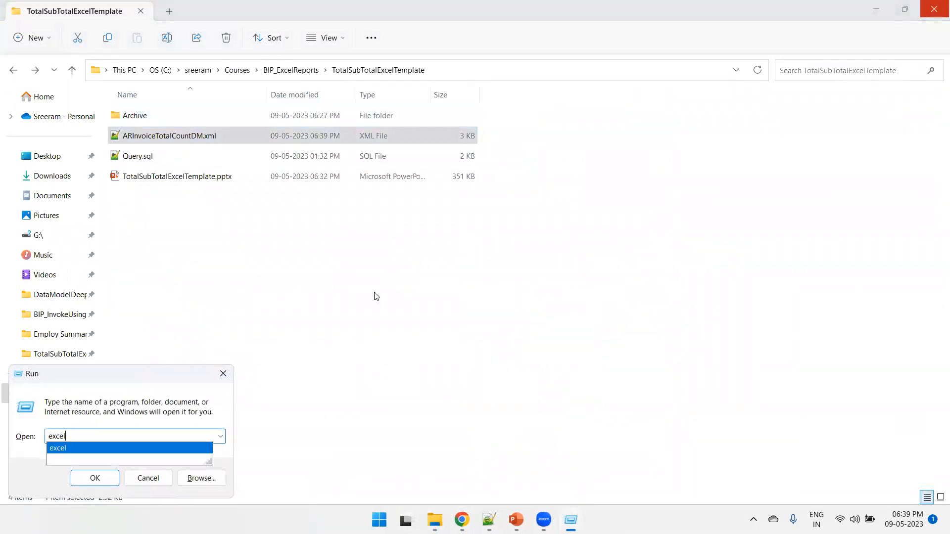
{"action": "key", "text": "Return"}
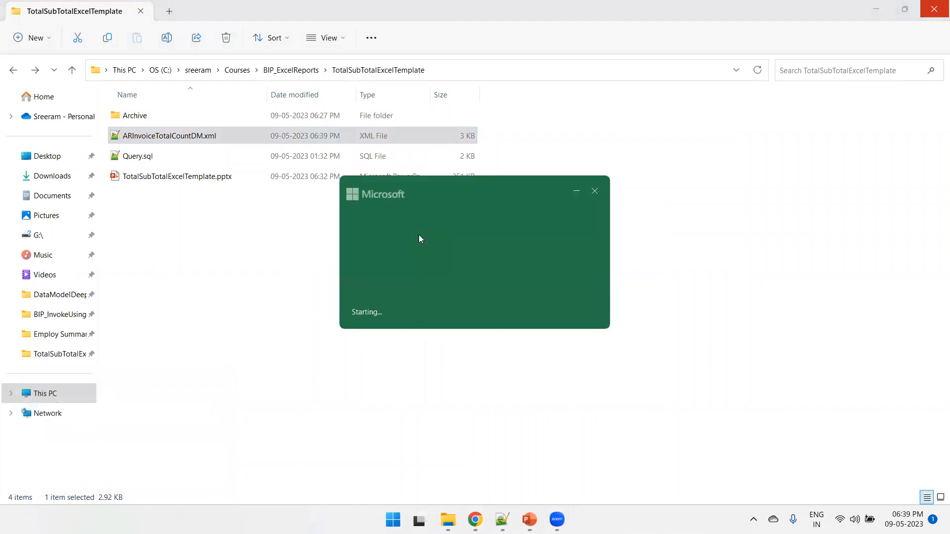
{"action": "key", "text": "Return"}
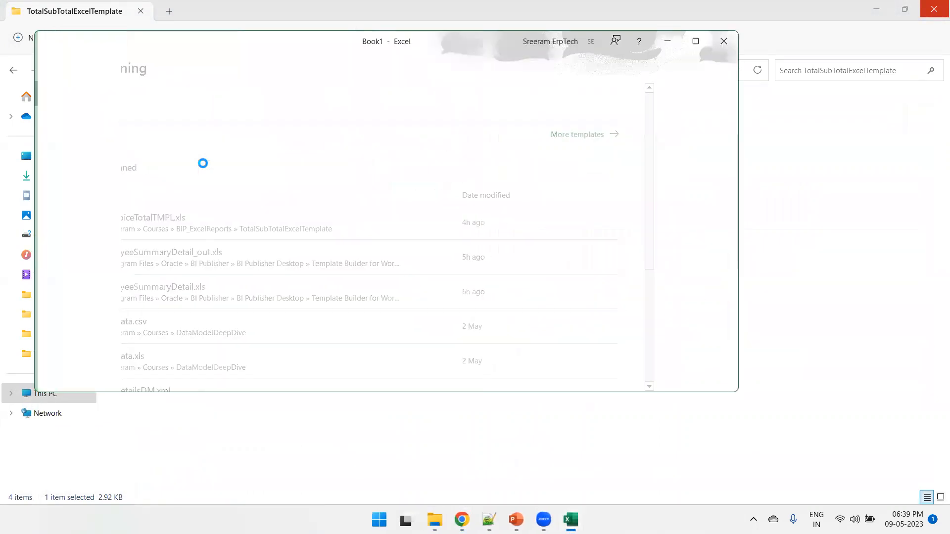
{"action": "double_click", "coordinate": [290, 43]}
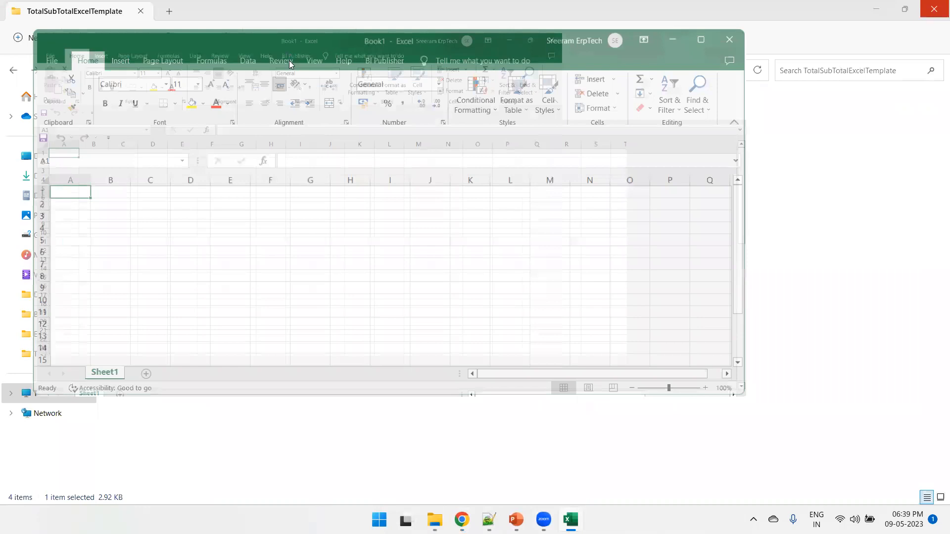
Copy the TotalSubTotalExcelTemplate folder's path and use it as the save location for the new workbook
{"action": "key", "text": "alt+Tab"}
{"action": "left_click", "coordinate": [437, 72]}
{"action": "key", "text": "alt+Tab"}
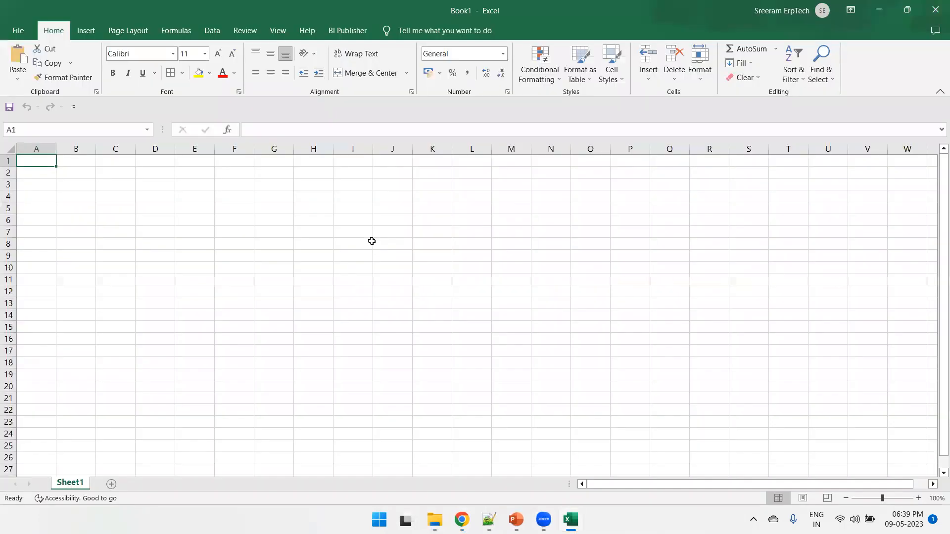
{"action": "key", "text": "ctrl+s"}
{"action": "left_click", "coordinate": [375, 324]}
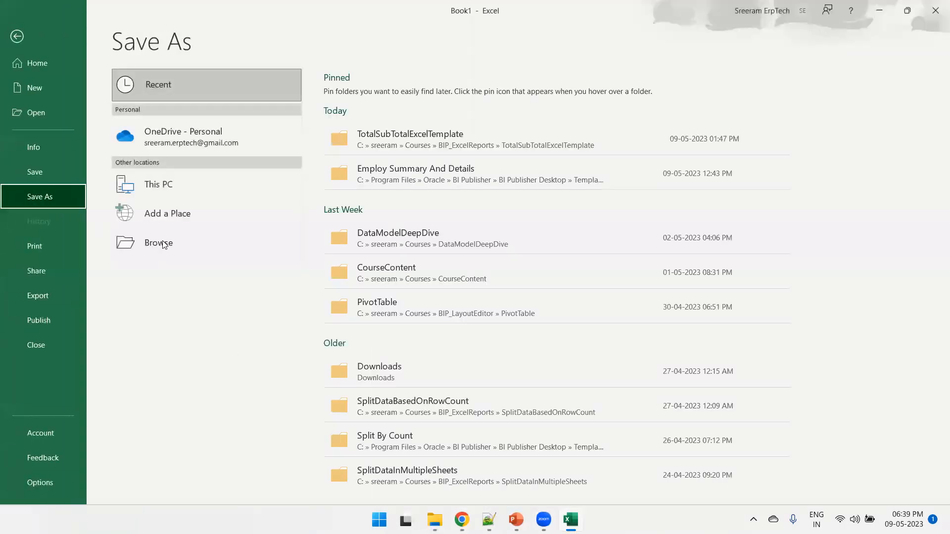
{"action": "left_click", "coordinate": [164, 241]}
{"action": "key", "text": "ctrl+v"}
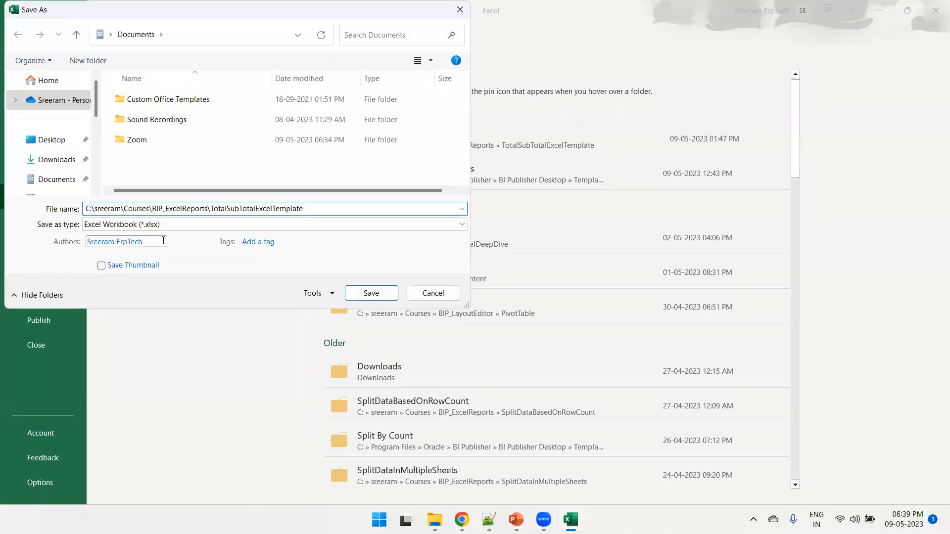
{"action": "key", "text": "Return"}
Save the workbook as ARInvoiceTotalCountTMPL in the Excel 97-2003 Workbook (*.xls) format
{"action": "left_click", "coordinate": [168, 224]}
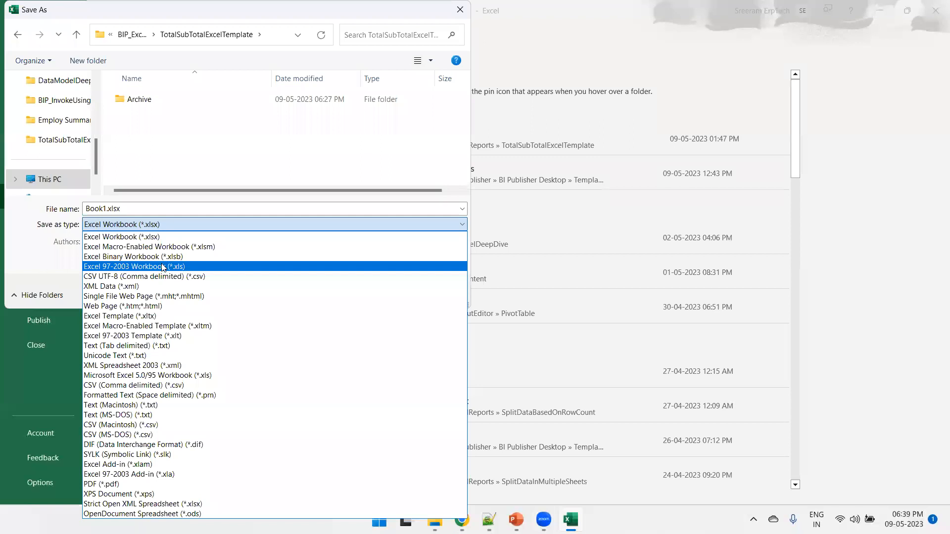
{"action": "left_click", "coordinate": [163, 267]}
{"action": "left_click", "coordinate": [159, 208]}
{"action": "type", "text": "ARI"}
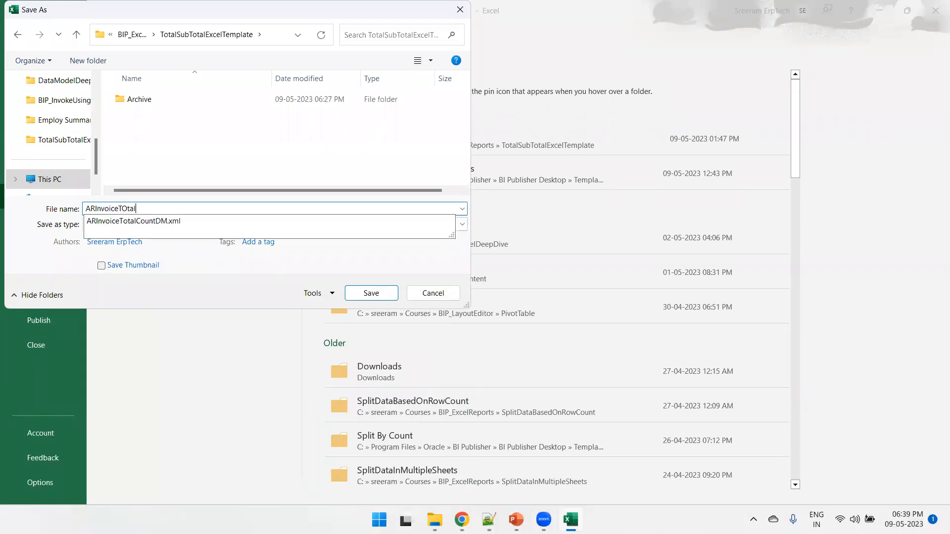
{"action": "type", "text": "nvoiceTotalCountT"}
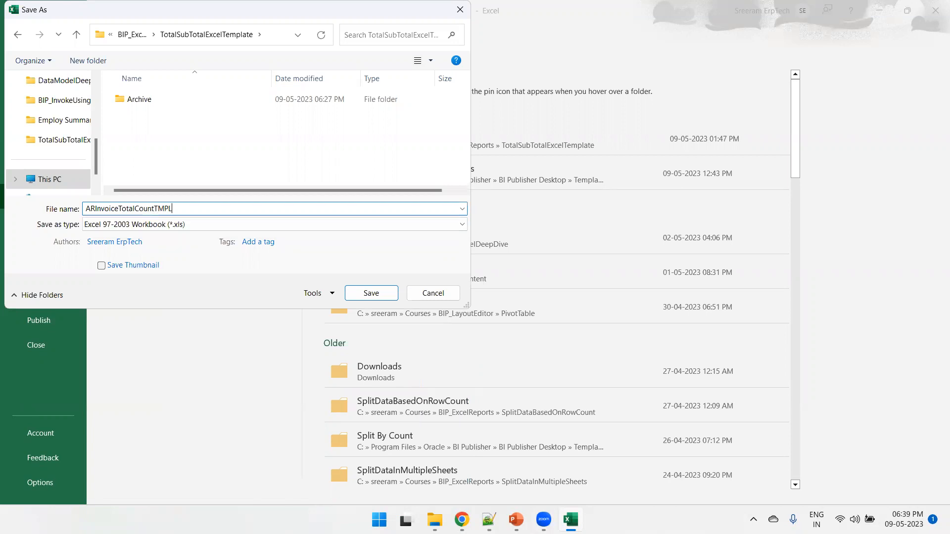
{"action": "type", "text": "MPL"}
{"action": "left_click", "coordinate": [371, 293]}
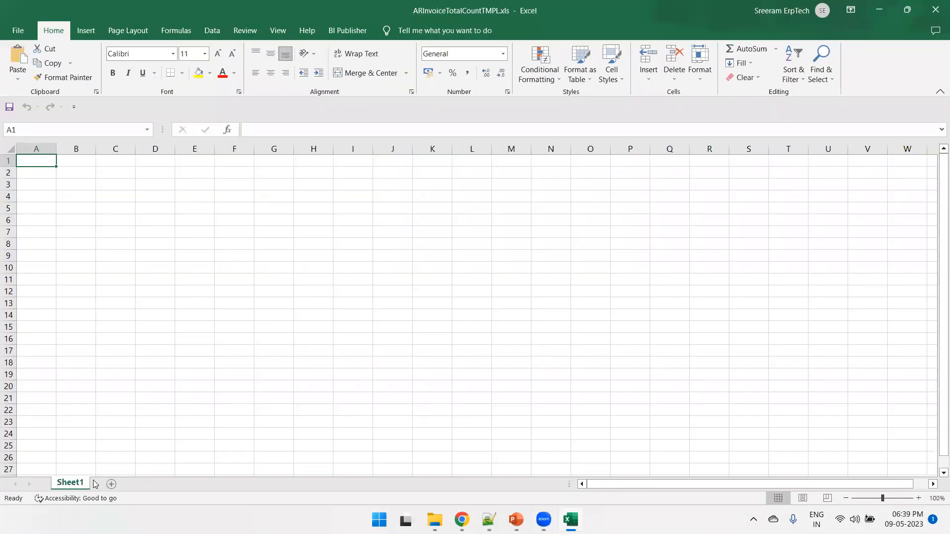
Rename the existing sheet as Summary and add a second sheet named Details
{"action": "double_click", "coordinate": [77, 482]}
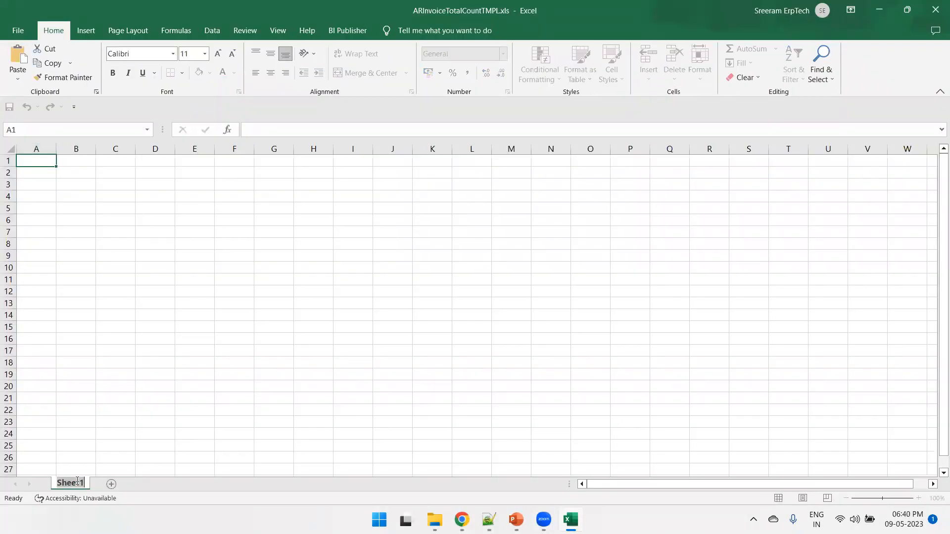
{"action": "type", "text": "Summary"}
{"action": "key", "text": "Return"}
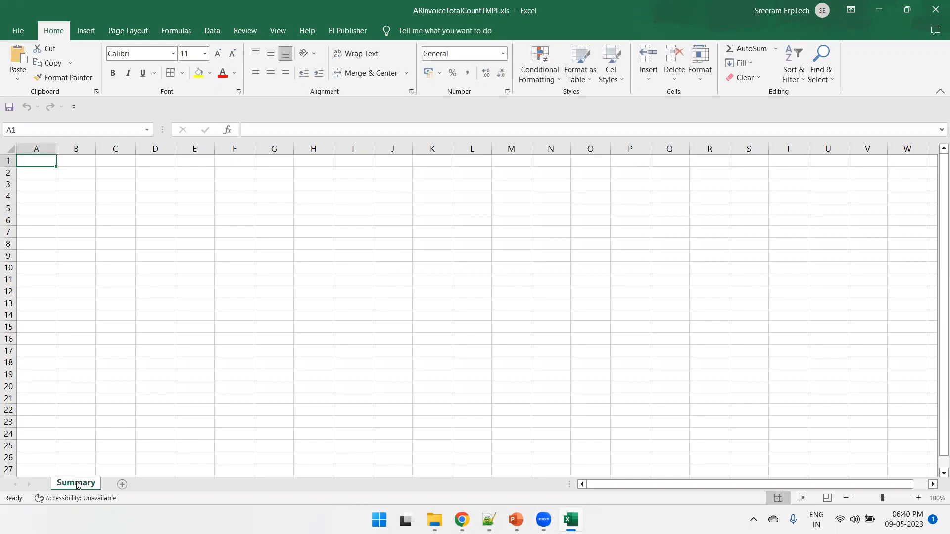
{"action": "left_click", "coordinate": [123, 484]}
{"action": "double_click", "coordinate": [117, 483]}
{"action": "type", "text": "Datails"}
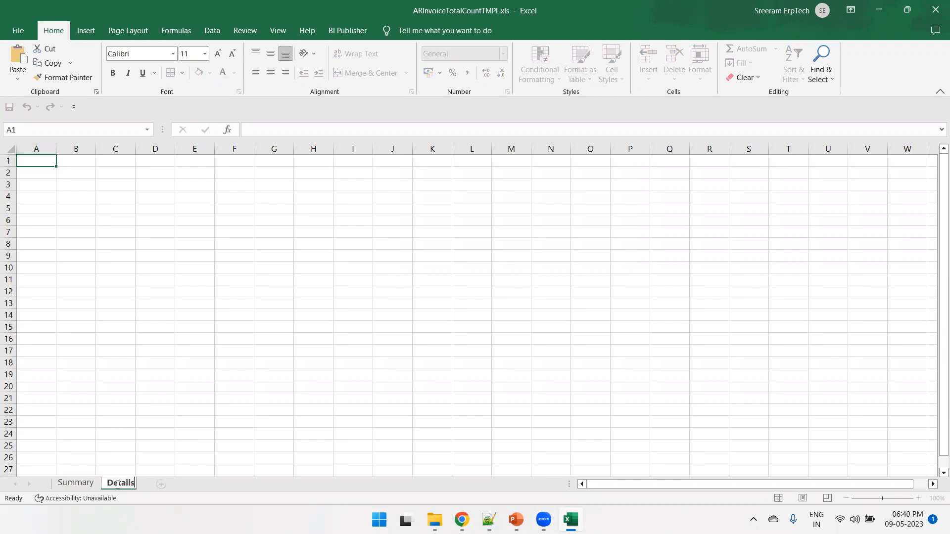
{"action": "key", "text": "Return"}
On the Summary sheet, merge and center A1:E2 and enter the title "AR Invoice Header Summary Data"
{"action": "left_click", "coordinate": [67, 486]}
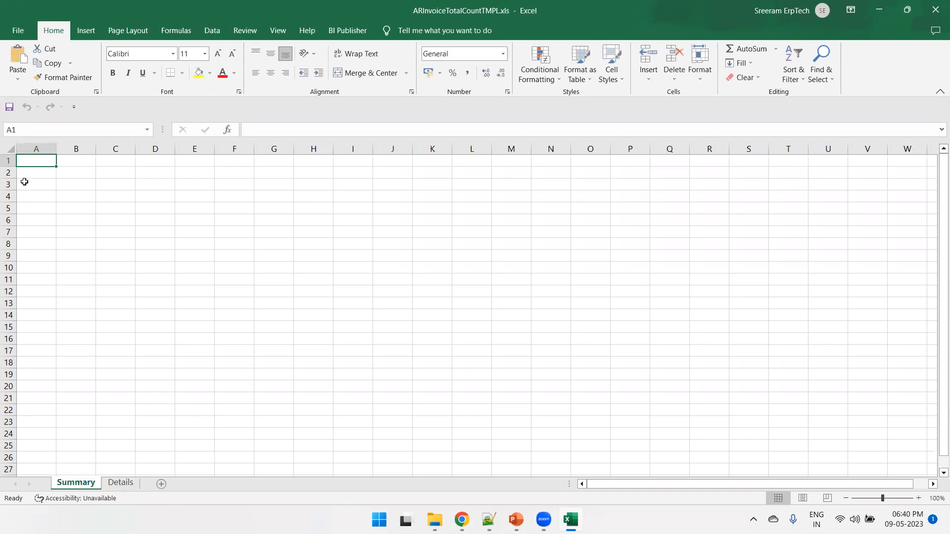
{"action": "left_click_drag", "start_coordinate": [41, 160], "coordinate": [180, 173]}
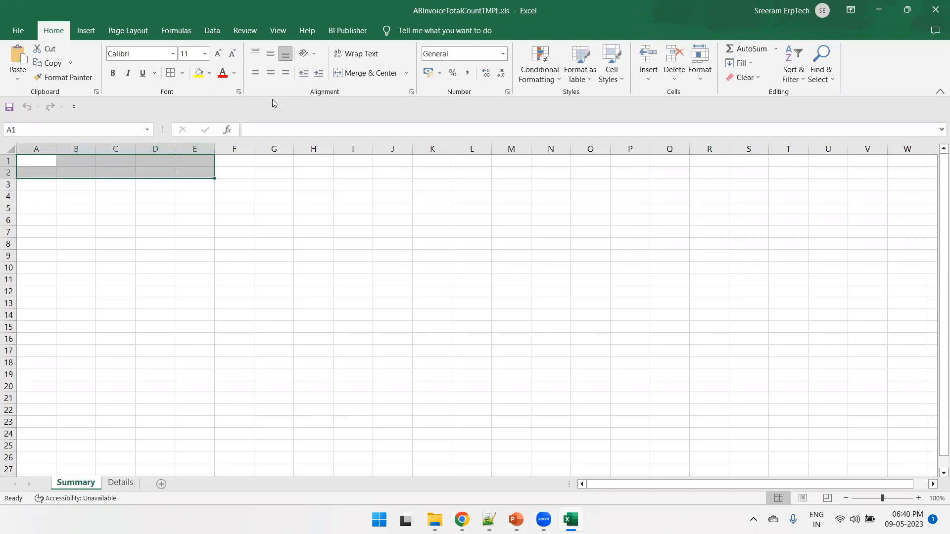
{"action": "left_click", "coordinate": [356, 74]}
{"action": "type", "text": "A"}
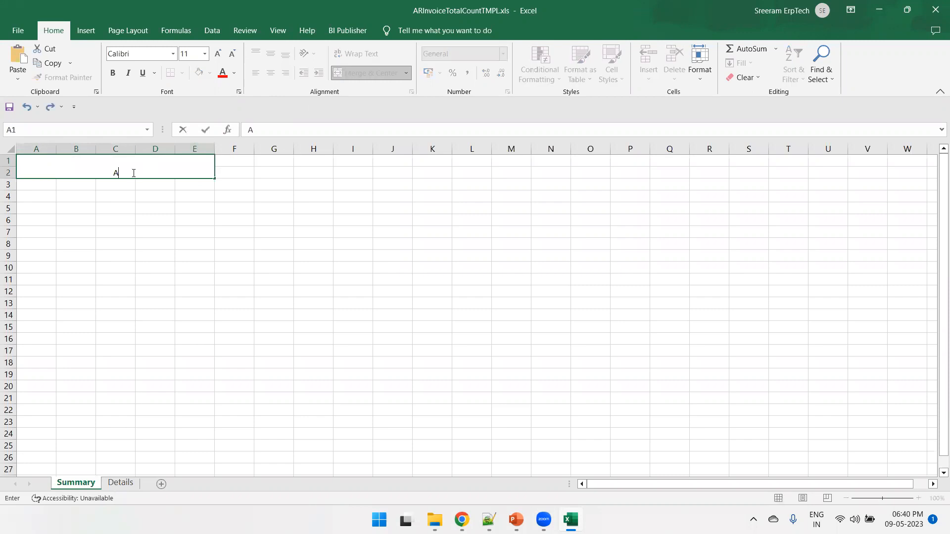
{"action": "type", "text": "R Invoice Head"}
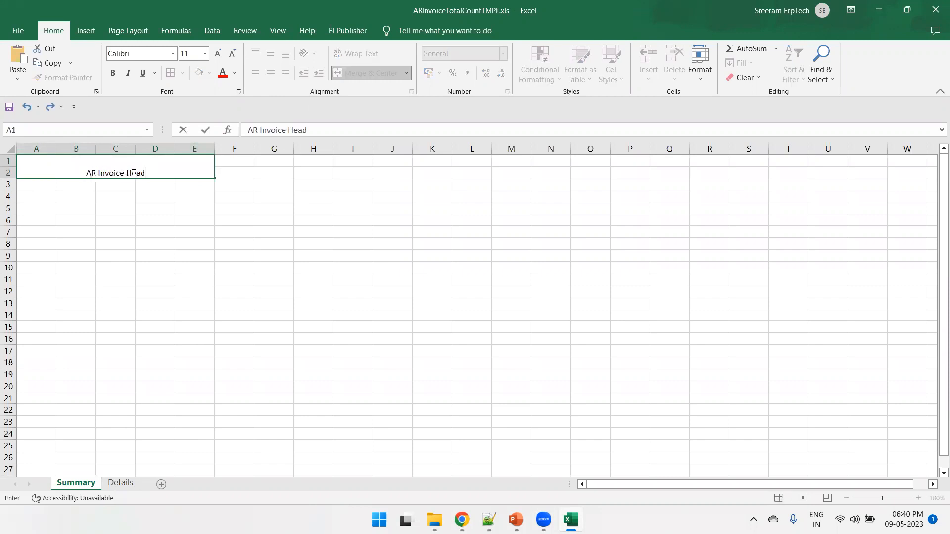
{"action": "type", "text": "er Summary Data"}
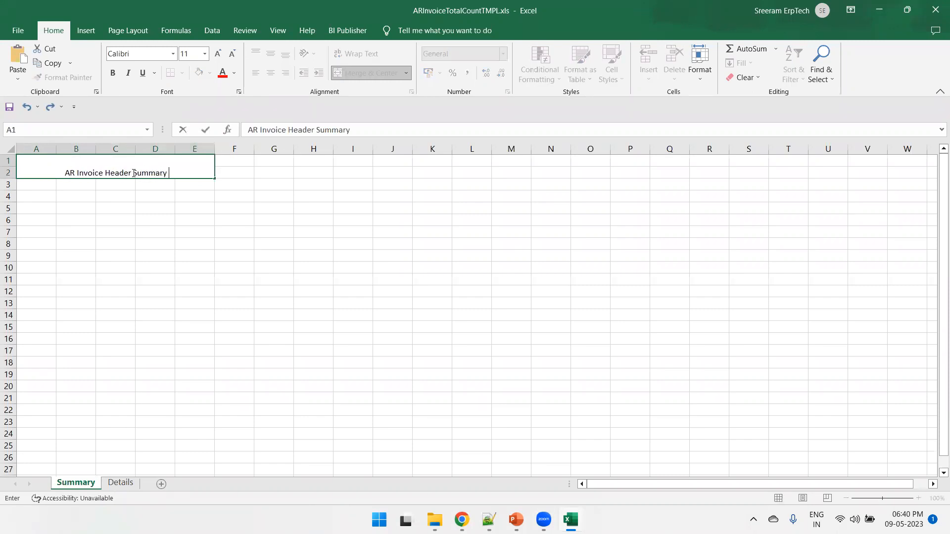
{"action": "left_click", "coordinate": [132, 197]}
Copy the merged title to A1 of the Details sheet and change its wording to "AR Invoice Header Details Data"
{"action": "left_click", "coordinate": [89, 173]}
{"action": "key", "text": "ctrl+c"}
{"action": "left_click", "coordinate": [121, 482]}
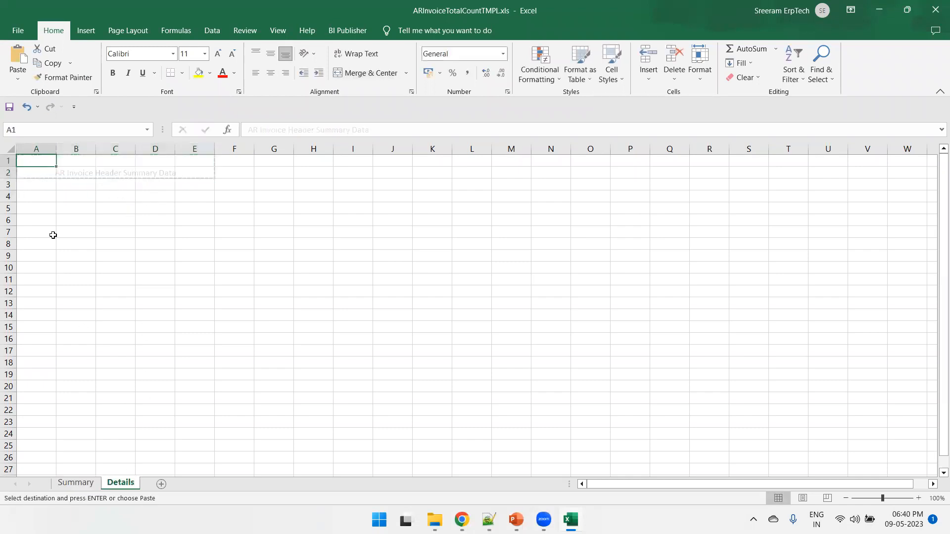
{"action": "key", "text": "ctrl+v"}
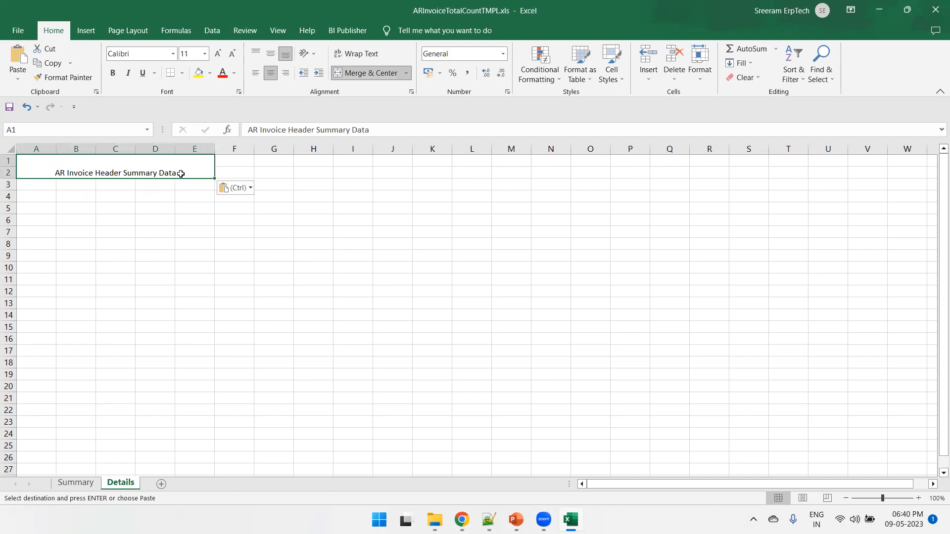
{"action": "double_click", "coordinate": [147, 173]}
{"action": "type", "text": "Details"}
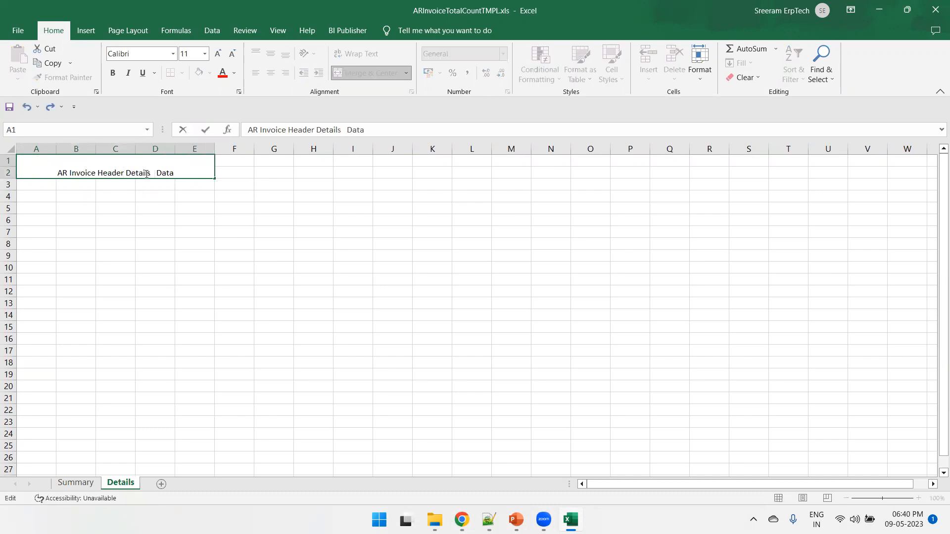
{"action": "left_click", "coordinate": [144, 230]}
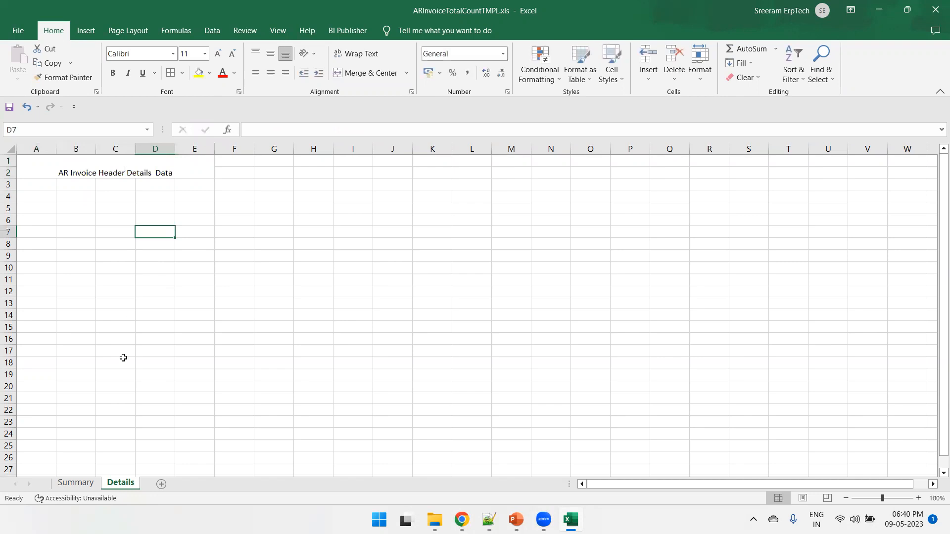
Copy the BU_NAME, TRX_NUMBER, CUSTOMER_TRX_ID and PARTY_NAME headings from the data model's table view in Chrome into row 4 of the Summary sheet, starting at A4
{"action": "left_click", "coordinate": [79, 482]}
{"action": "left_click", "coordinate": [131, 292]}
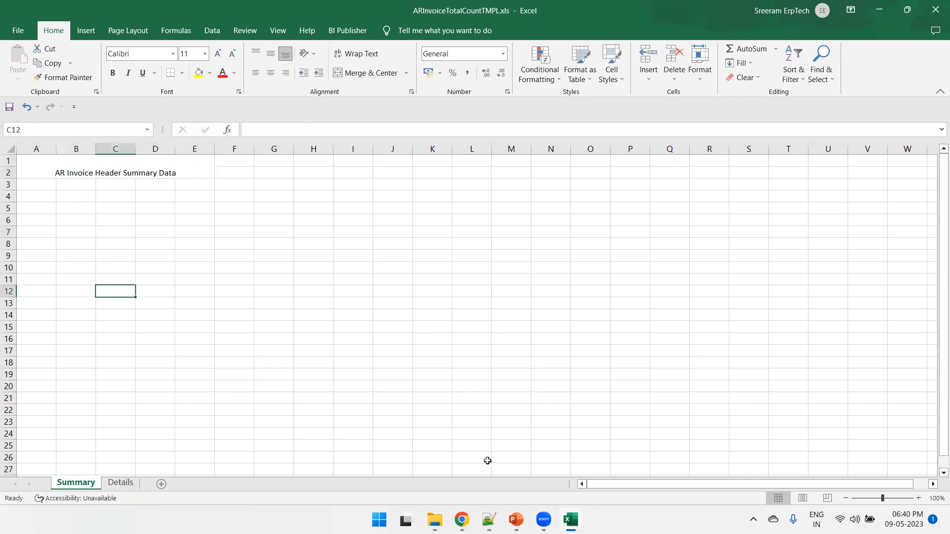
{"action": "left_click", "coordinate": [431, 415]}
{"action": "left_click", "coordinate": [220, 12]}
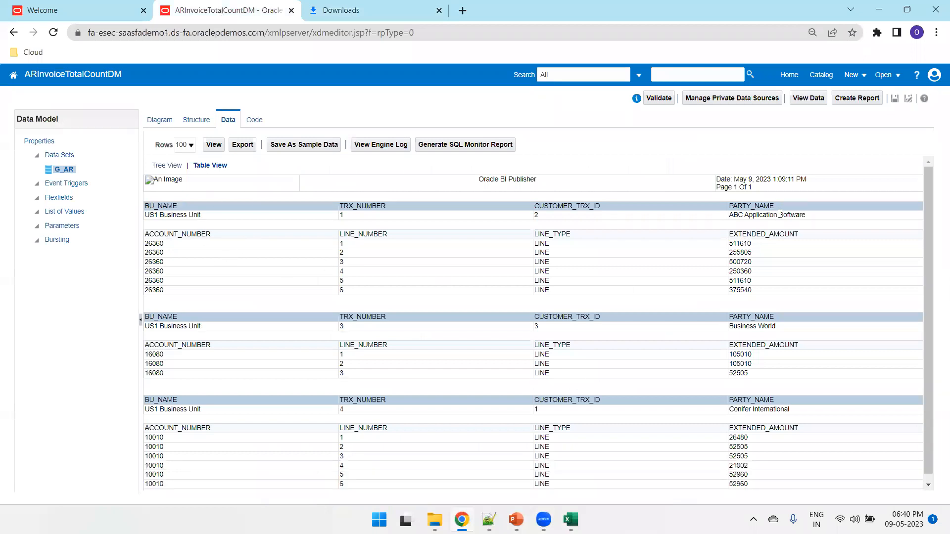
{"action": "left_click_drag", "start_coordinate": [782, 208], "coordinate": [151, 207]}
{"action": "left_click", "coordinate": [316, 271]}
{"action": "key", "text": "alt+Tab"}
{"action": "key", "text": "alt+Tab"}
{"action": "key", "text": "alt+Tab"}
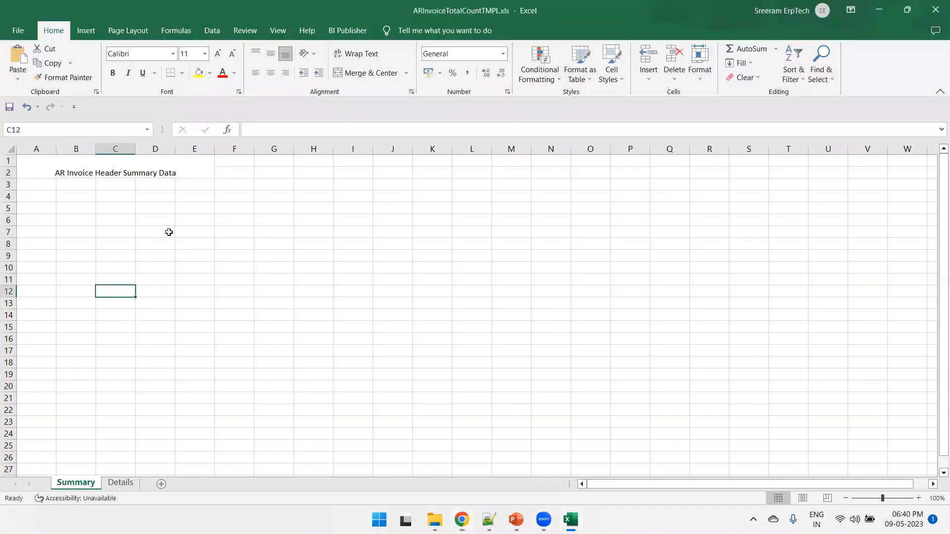
{"action": "left_click", "coordinate": [36, 197]}
{"action": "key", "text": "ctrl+v"}
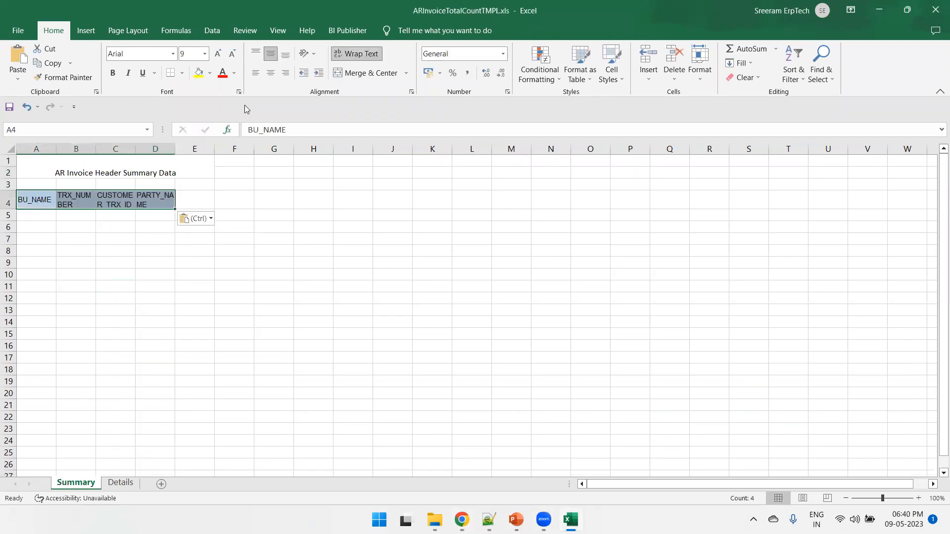
Turn off text wrapping for the row 4 headings, fill them with a blue-gray shade, and autofit all column widths
{"action": "left_click", "coordinate": [356, 53]}
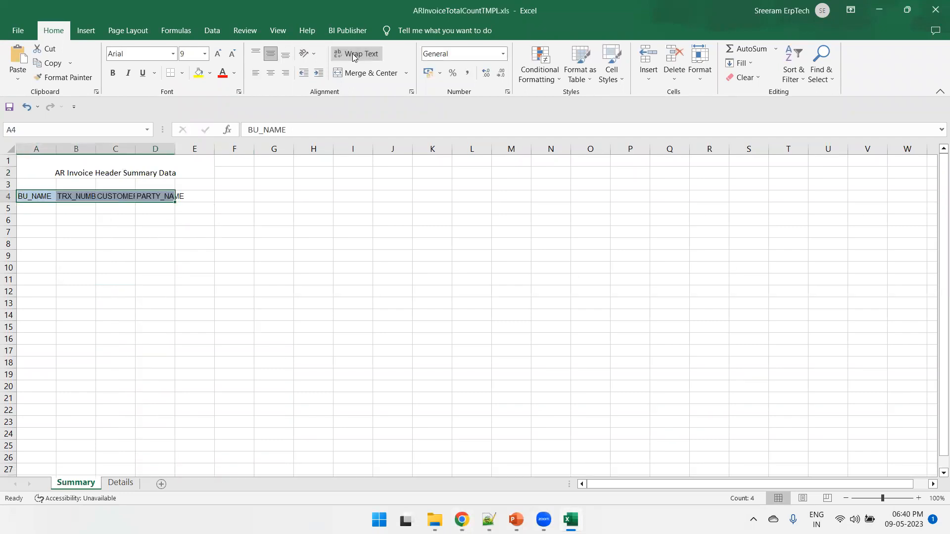
{"action": "left_click", "coordinate": [209, 75]}
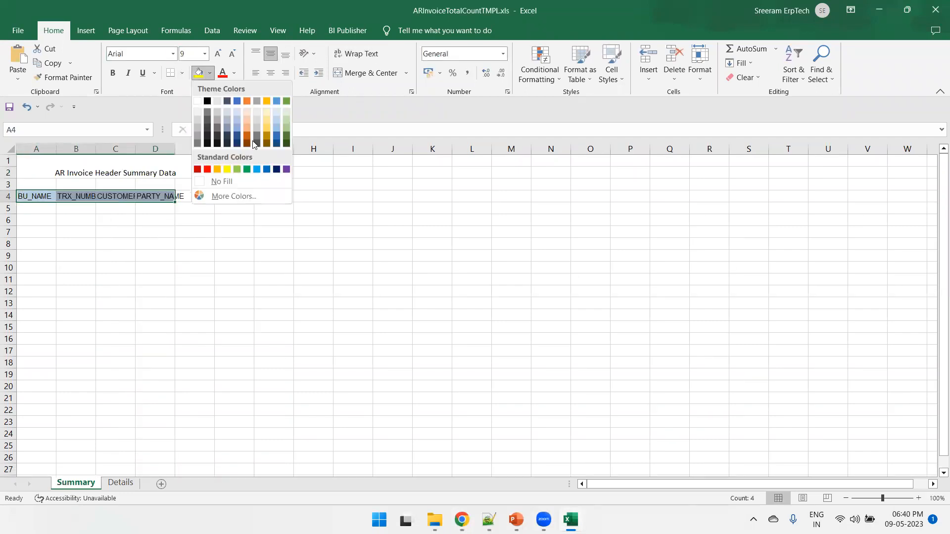
{"action": "left_click", "coordinate": [231, 127]}
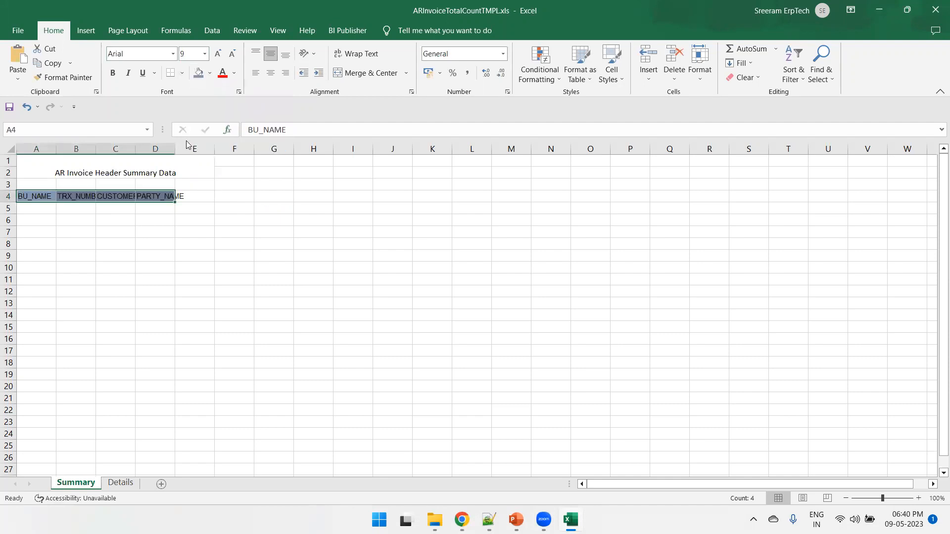
{"action": "left_click", "coordinate": [11, 150]}
{"action": "double_click", "coordinate": [57, 149]}
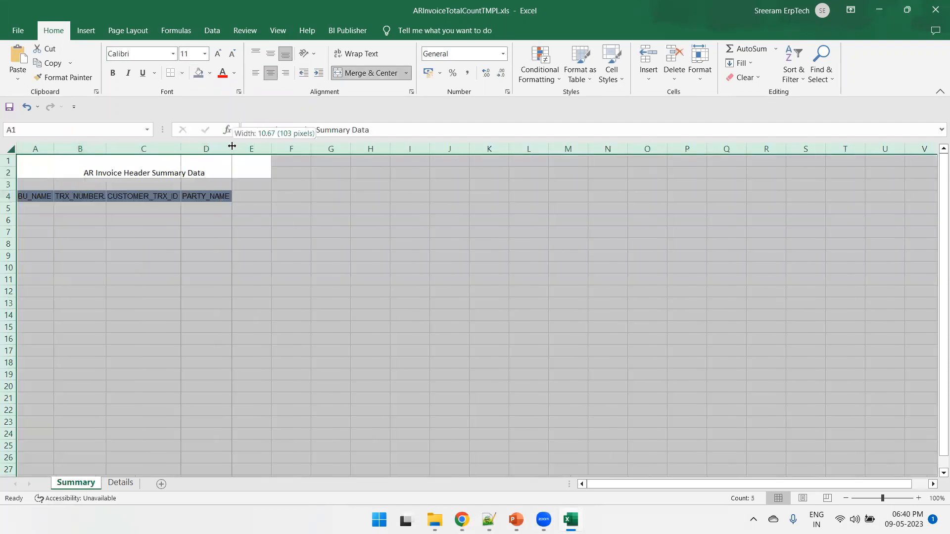
{"action": "left_click", "coordinate": [226, 223]}
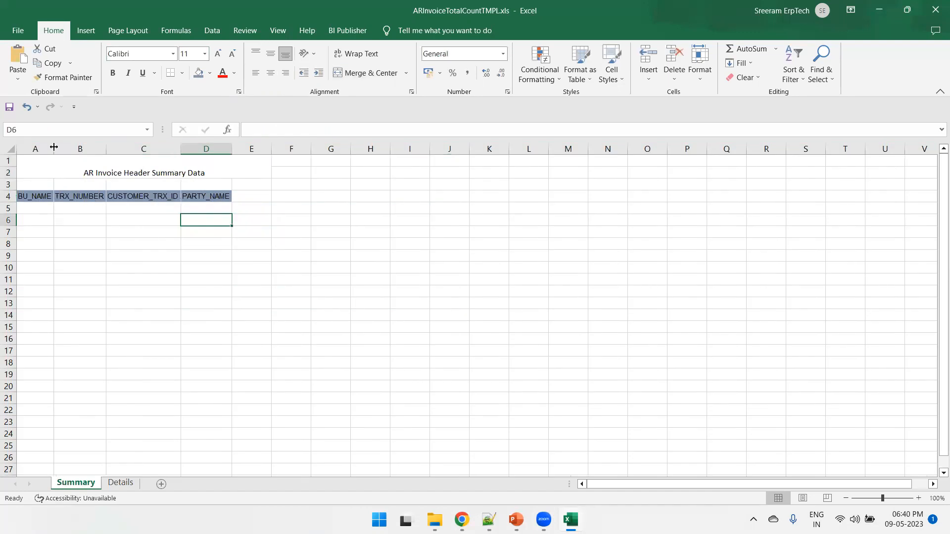
Load ARInvoiceTotalCountDM.xml as the BI Publisher sample XML data for the template
{"action": "left_click", "coordinate": [347, 30]}
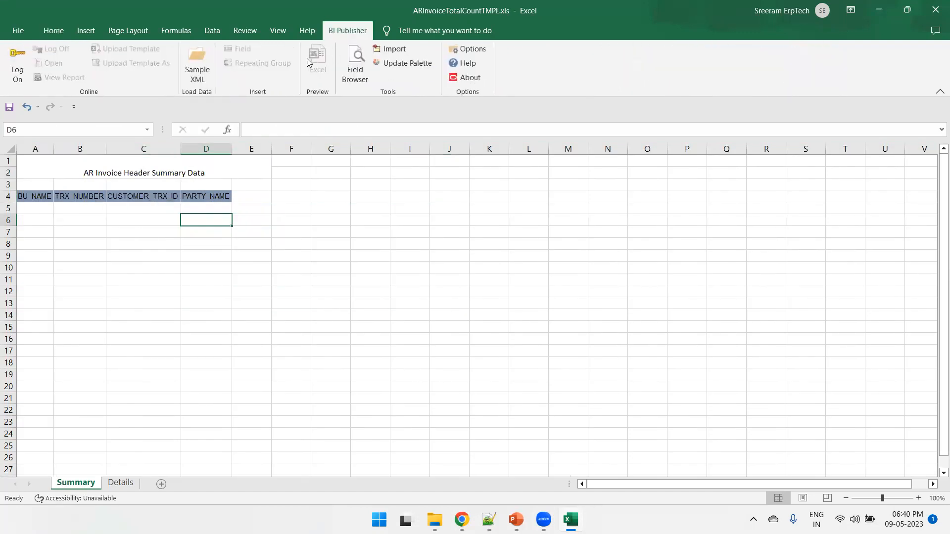
{"action": "left_click", "coordinate": [197, 64]}
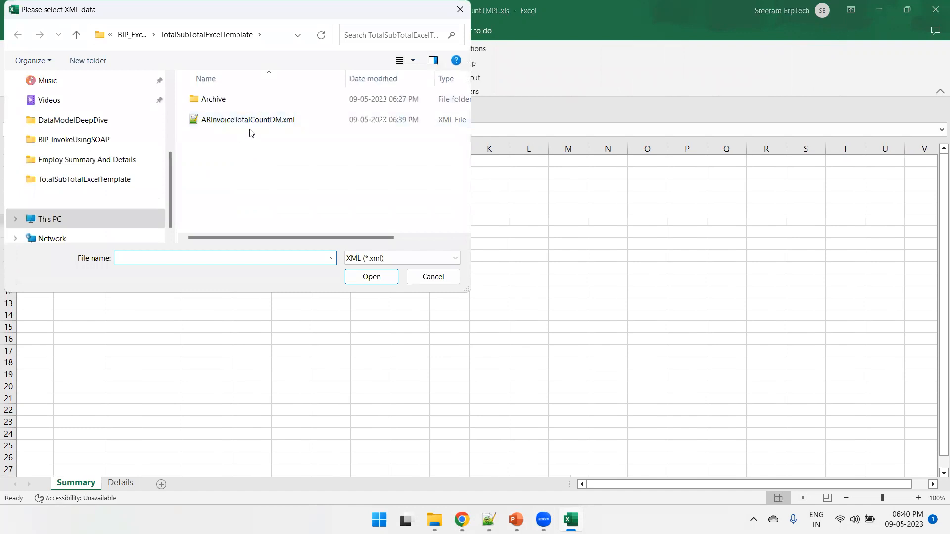
{"action": "left_click", "coordinate": [261, 122]}
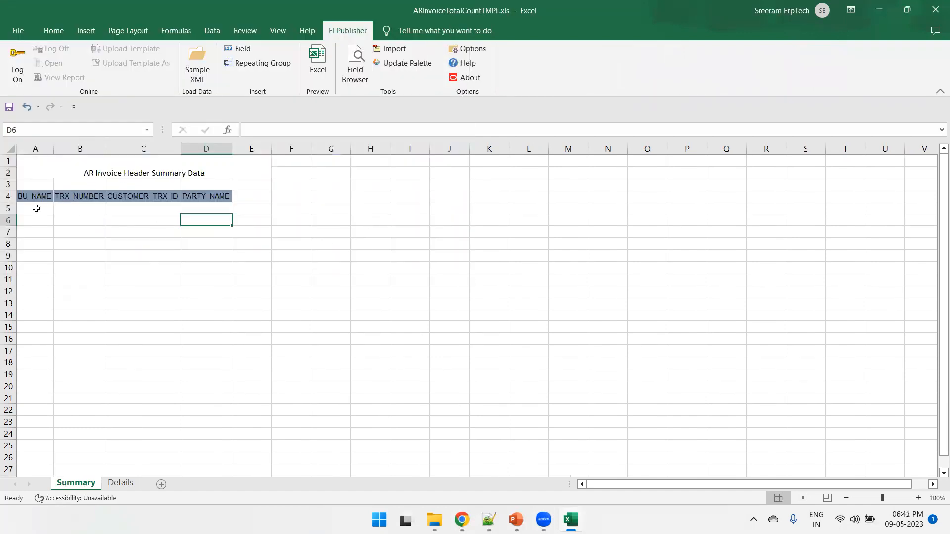
Insert the BU_NAME field from G_HDR into cell A5, accepting creation of the metadata sheet
{"action": "left_click", "coordinate": [34, 207]}
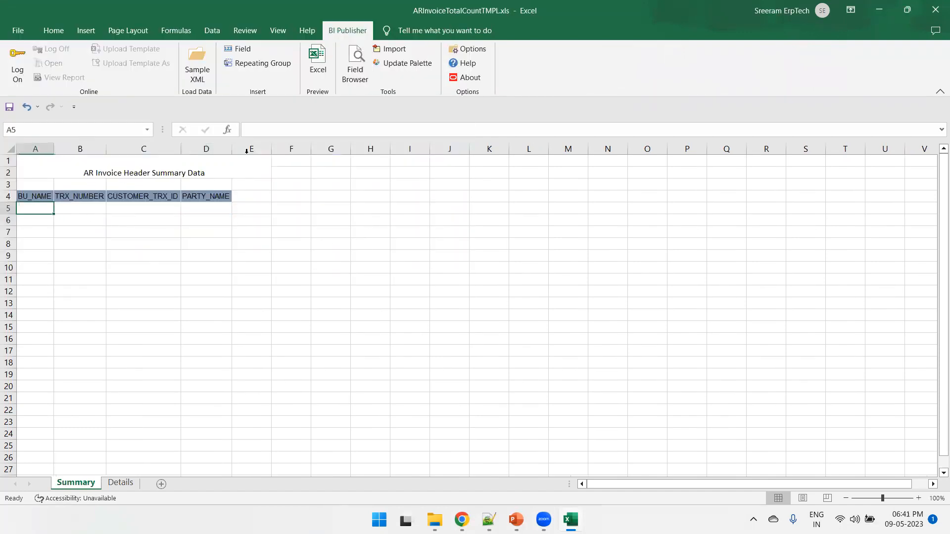
{"action": "left_click", "coordinate": [240, 49]}
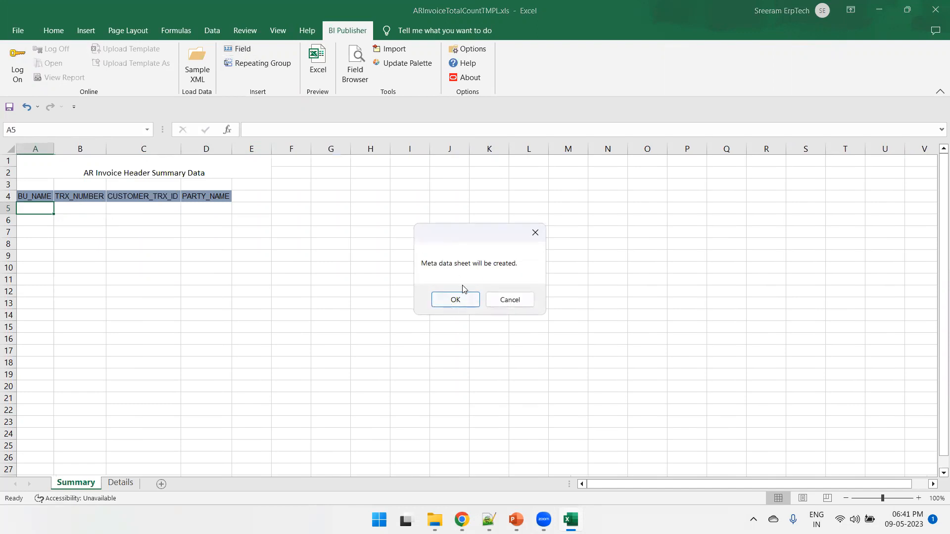
{"action": "left_click", "coordinate": [453, 302]}
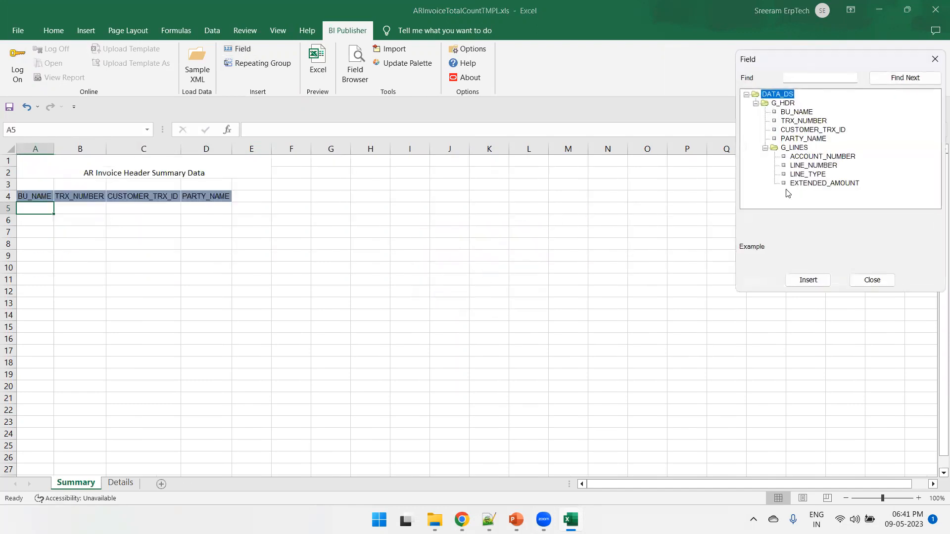
{"action": "left_click", "coordinate": [811, 112]}
{"action": "double_click", "coordinate": [809, 113]}
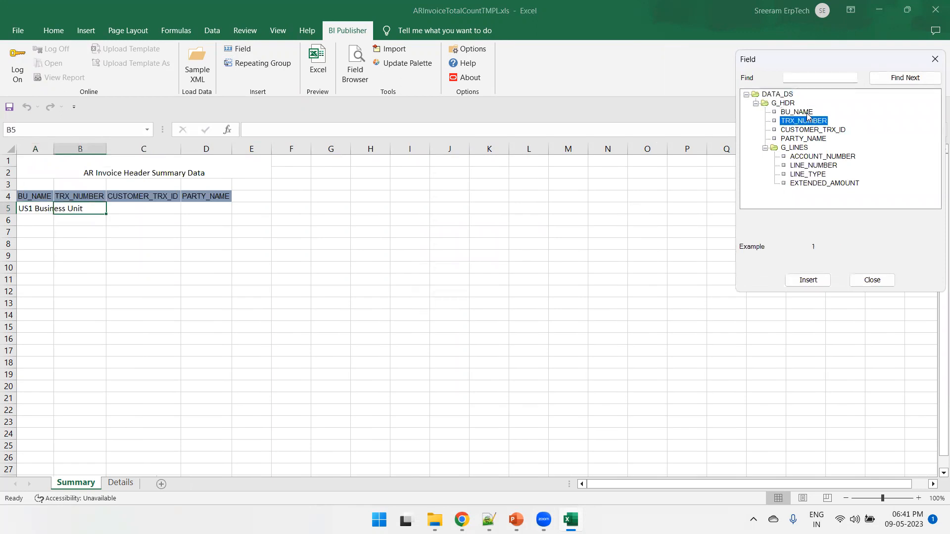
Insert the TRX_NUMBER, CUSTOMER_TRX_ID and PARTY_NAME fields into B5, C5 and D5, and autofit column D
{"action": "double_click", "coordinate": [807, 120]}
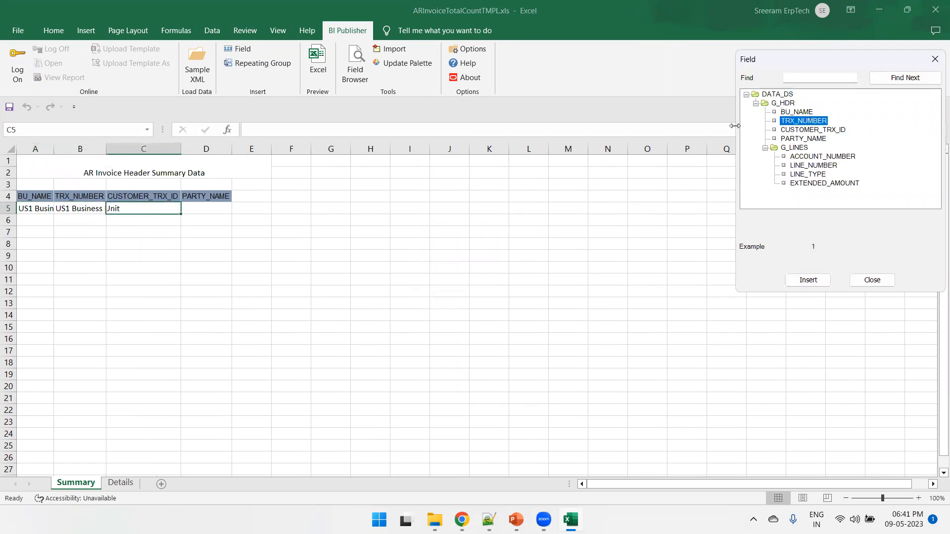
{"action": "left_click", "coordinate": [64, 208]}
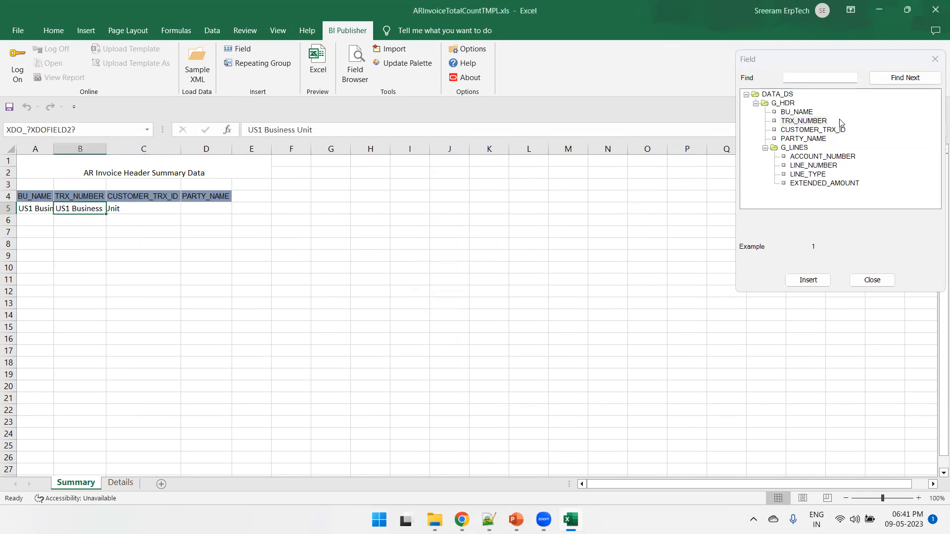
{"action": "double_click", "coordinate": [818, 122]}
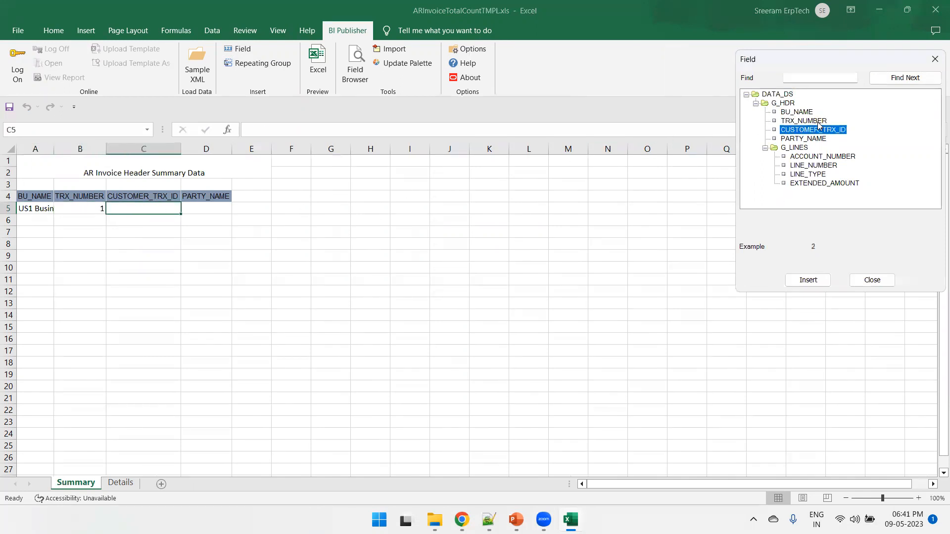
{"action": "double_click", "coordinate": [816, 130]}
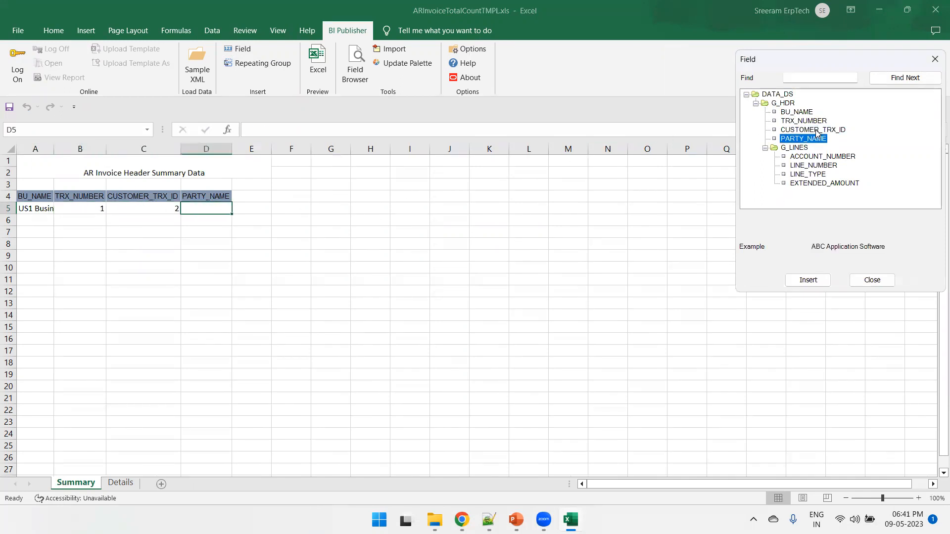
{"action": "double_click", "coordinate": [817, 139]}
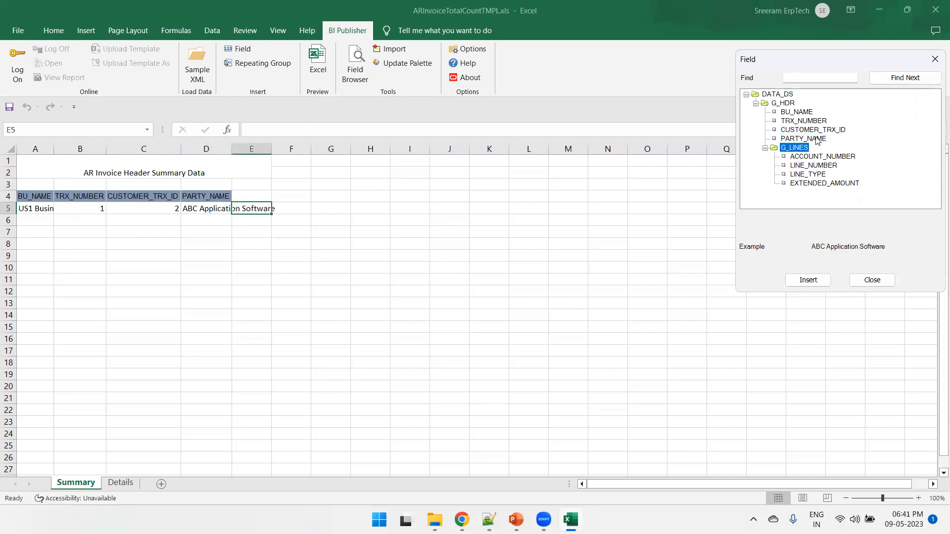
{"action": "left_click", "coordinate": [863, 280]}
{"action": "left_click", "coordinate": [211, 248]}
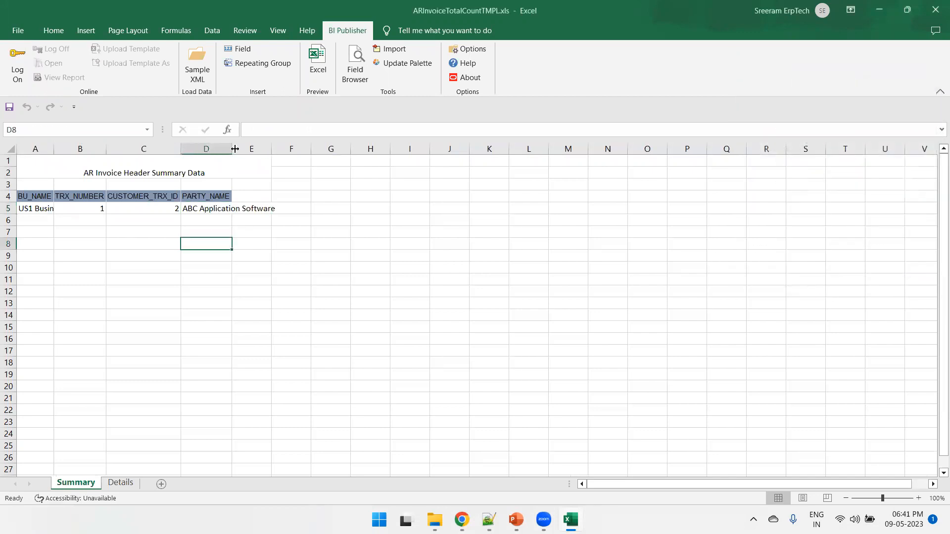
{"action": "double_click", "coordinate": [231, 148]}
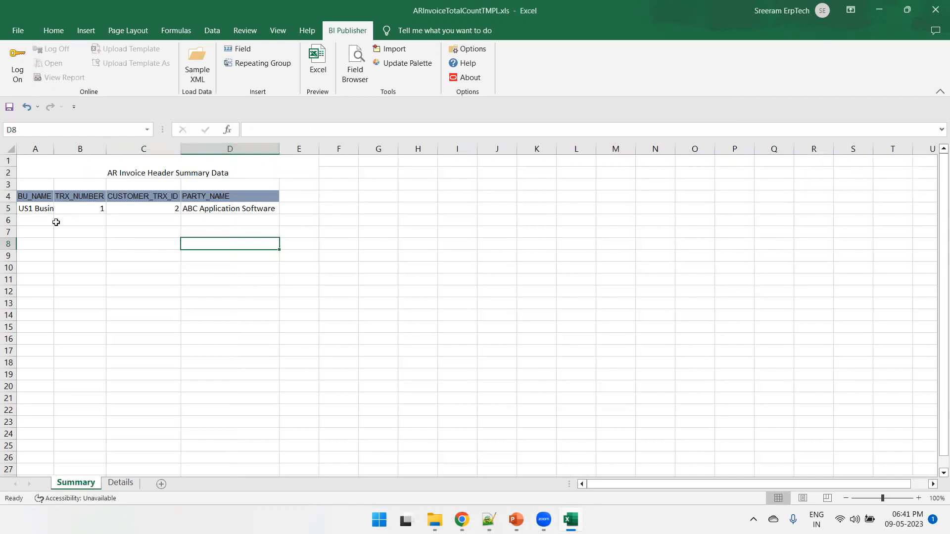
Define cells A5:D5 of the Summary sheet as a repeating group for each G_HDR
{"action": "left_click_drag", "start_coordinate": [41, 210], "coordinate": [220, 217]}
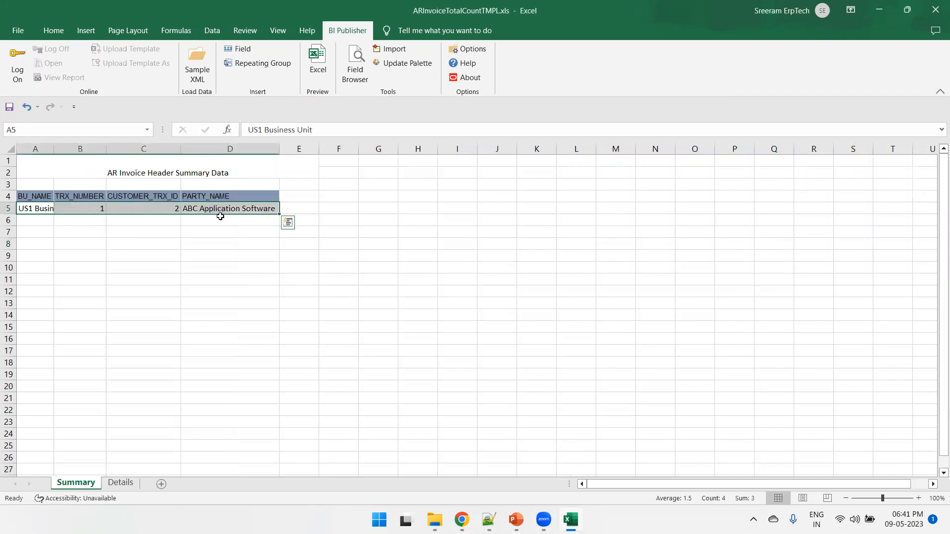
{"action": "left_click", "coordinate": [261, 68]}
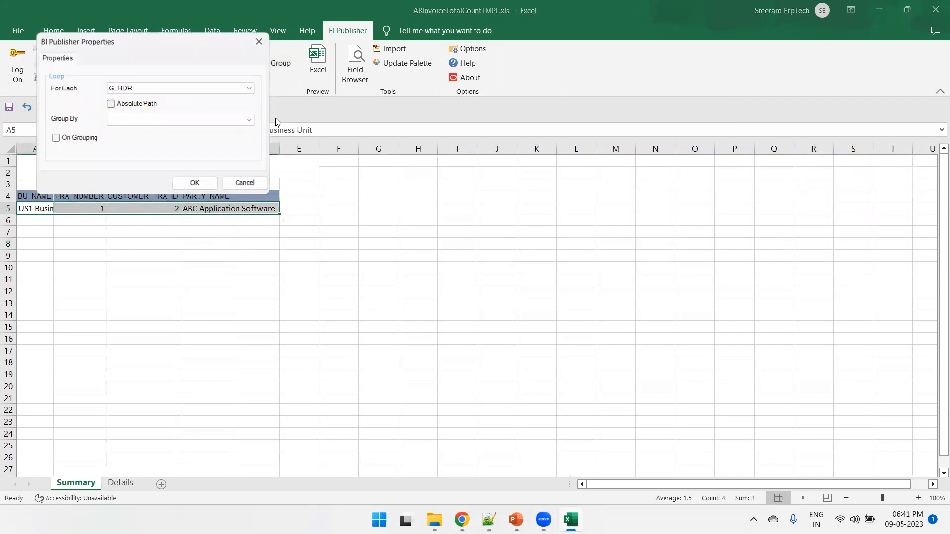
{"action": "left_click", "coordinate": [149, 88]}
{"action": "left_click", "coordinate": [149, 88]}
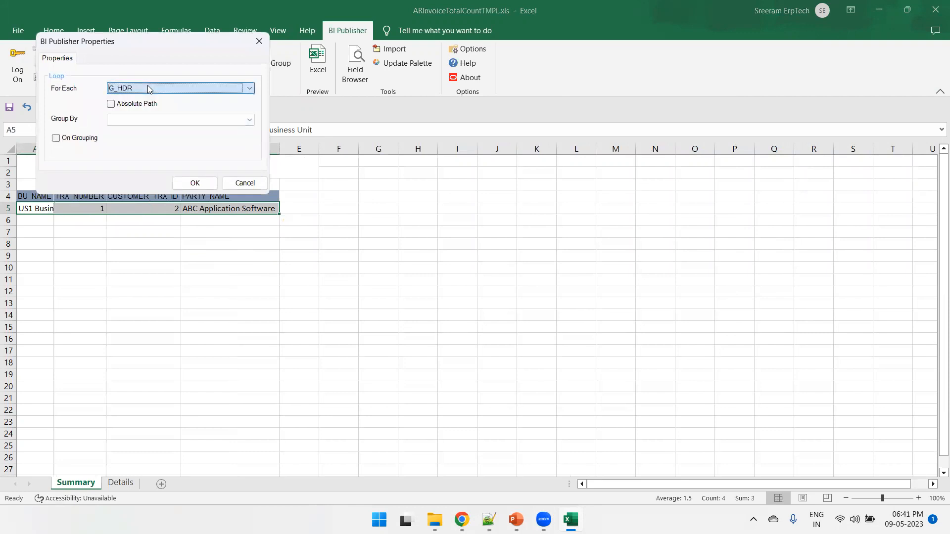
{"action": "left_click", "coordinate": [204, 181]}
Save the template despite the compatibility notice, preview its Excel output, and return to the template workbook
{"action": "left_click", "coordinate": [212, 268]}
{"action": "key", "text": "ctrl+s"}
{"action": "left_click", "coordinate": [524, 338]}
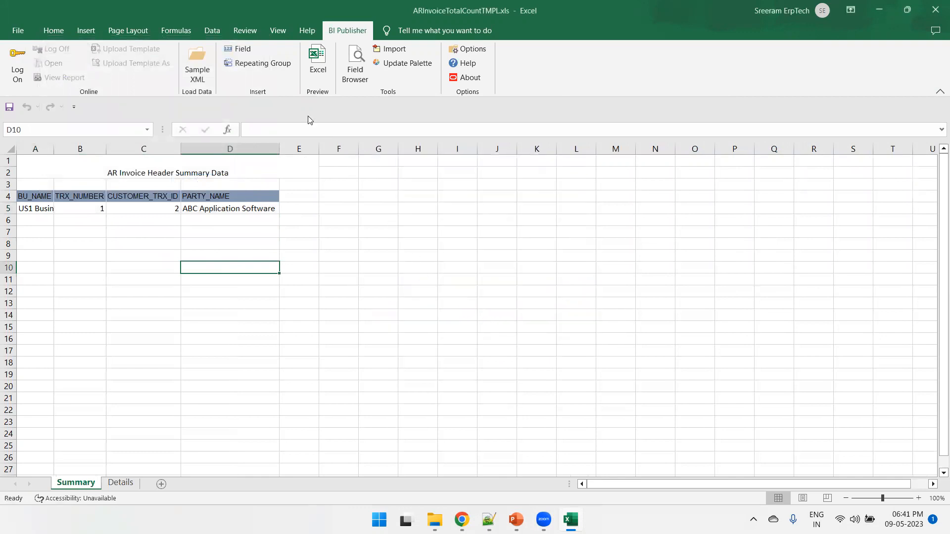
{"action": "left_click", "coordinate": [318, 61]}
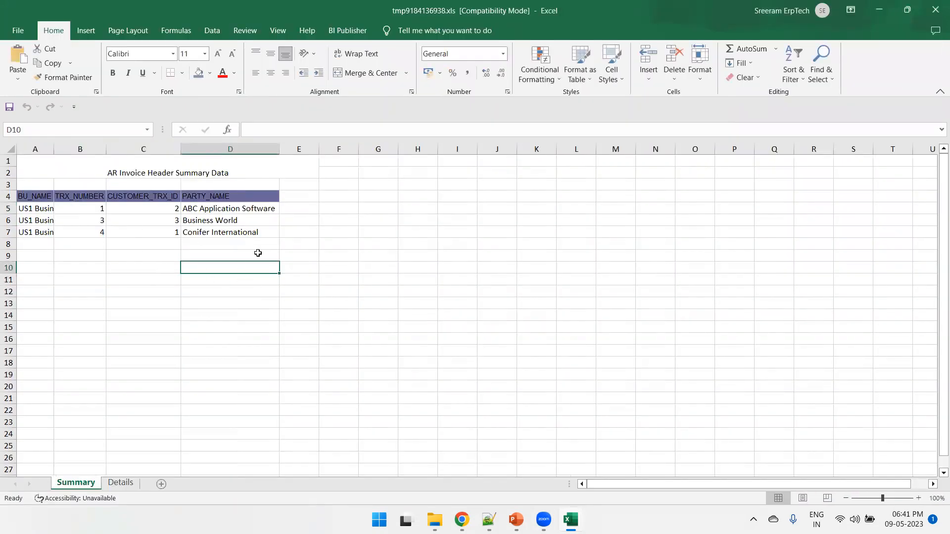
{"action": "key", "text": "alt+Tab"}
Fill the row 4 headings A4:D4 with light gray and make them bold
{"action": "left_click_drag", "start_coordinate": [252, 194], "coordinate": [28, 197]}
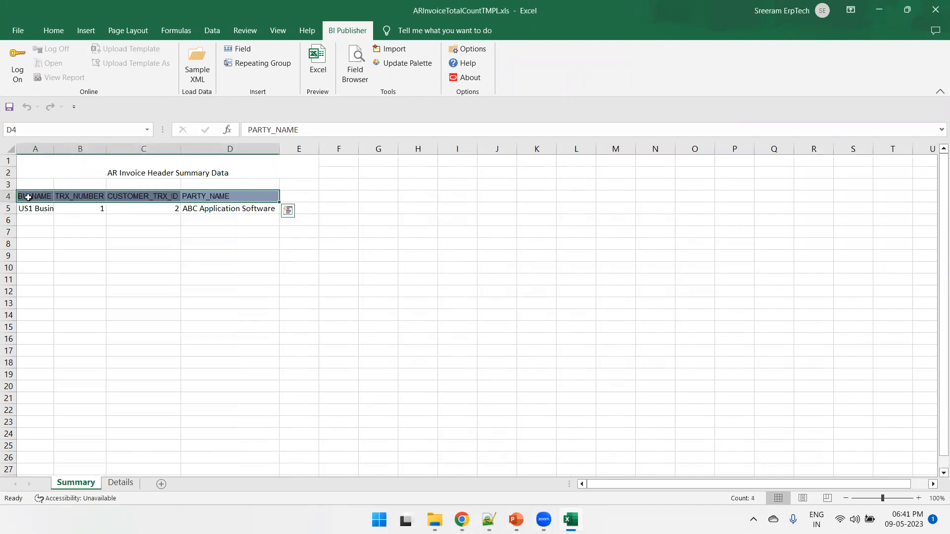
{"action": "left_click", "coordinate": [54, 30]}
{"action": "left_click", "coordinate": [209, 74]}
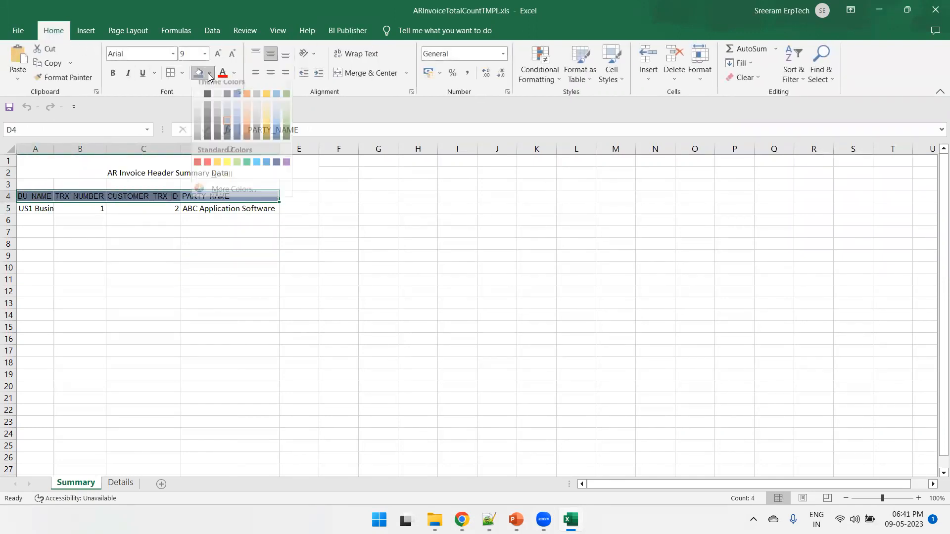
{"action": "left_click", "coordinate": [233, 144]}
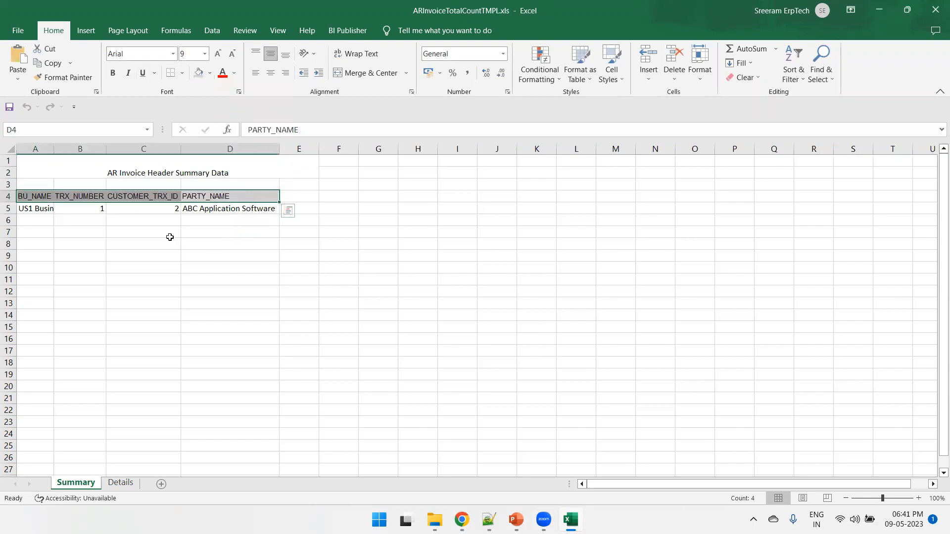
{"action": "key", "text": "ctrl+b"}
{"action": "left_click", "coordinate": [83, 210]}
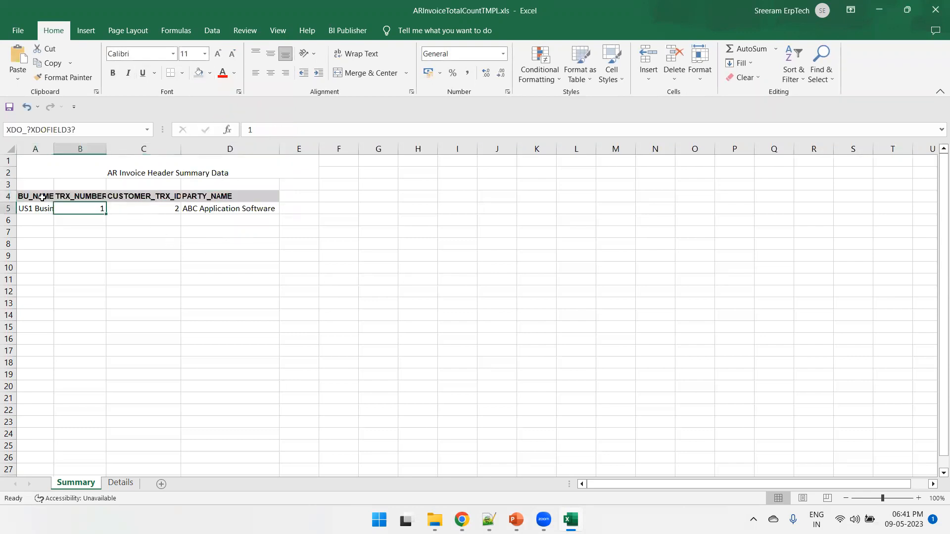
Apply all borders to the heading and data cells A4:D5
{"action": "left_click_drag", "start_coordinate": [46, 197], "coordinate": [223, 210]}
{"action": "left_click", "coordinate": [182, 73]}
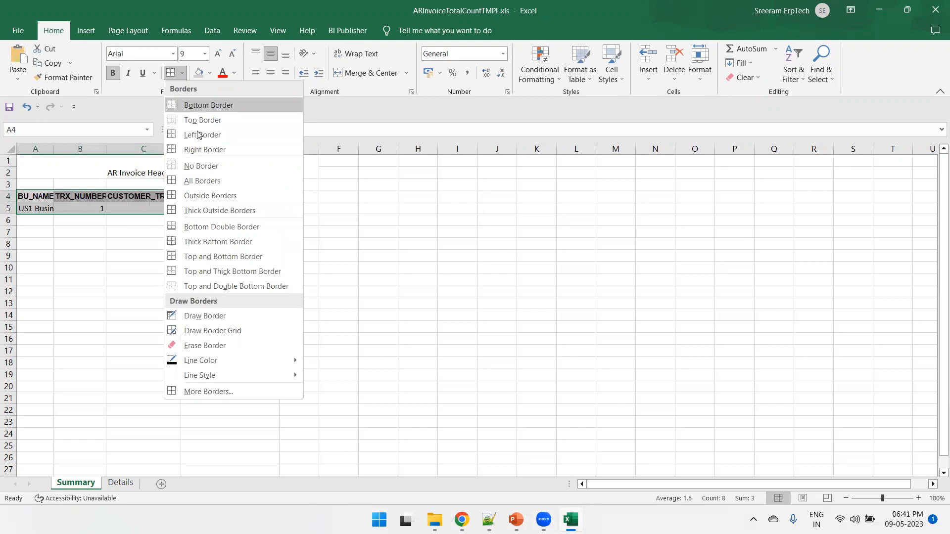
{"action": "left_click", "coordinate": [194, 182]}
{"action": "left_click", "coordinate": [199, 256]}
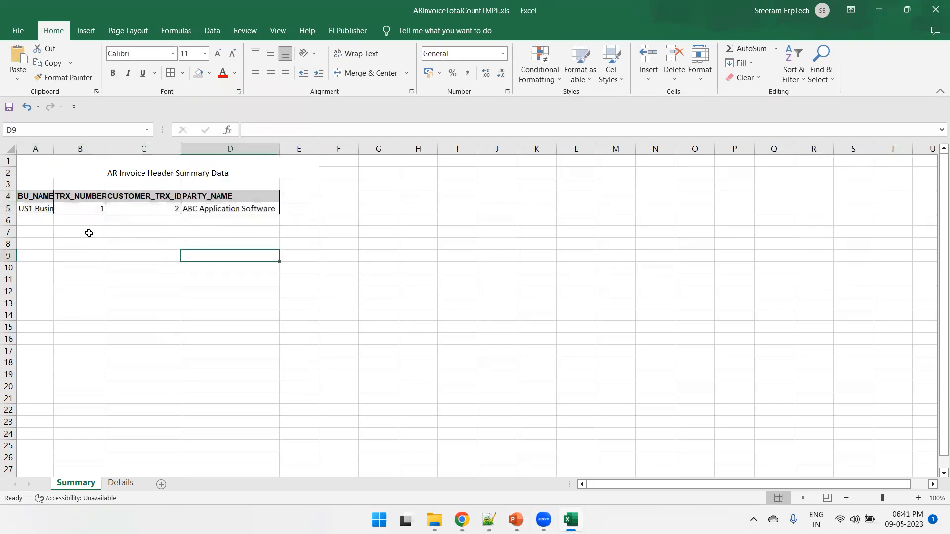
Enter the label "Total Invoice Sum" in cell B7 below the summary table
{"action": "left_click_drag", "start_coordinate": [89, 233], "coordinate": [127, 232]}
{"action": "type", "text": "T"}
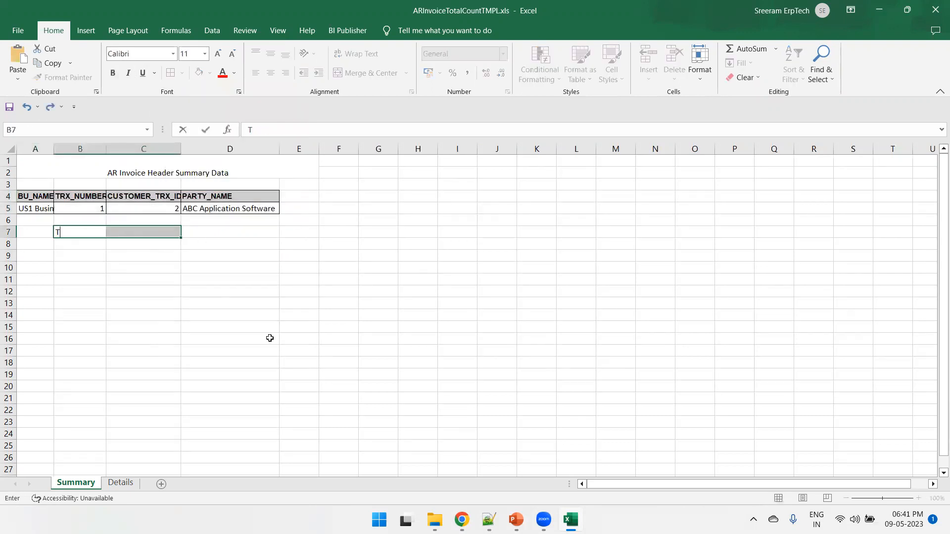
{"action": "type", "text": "otal Invoice Su"}
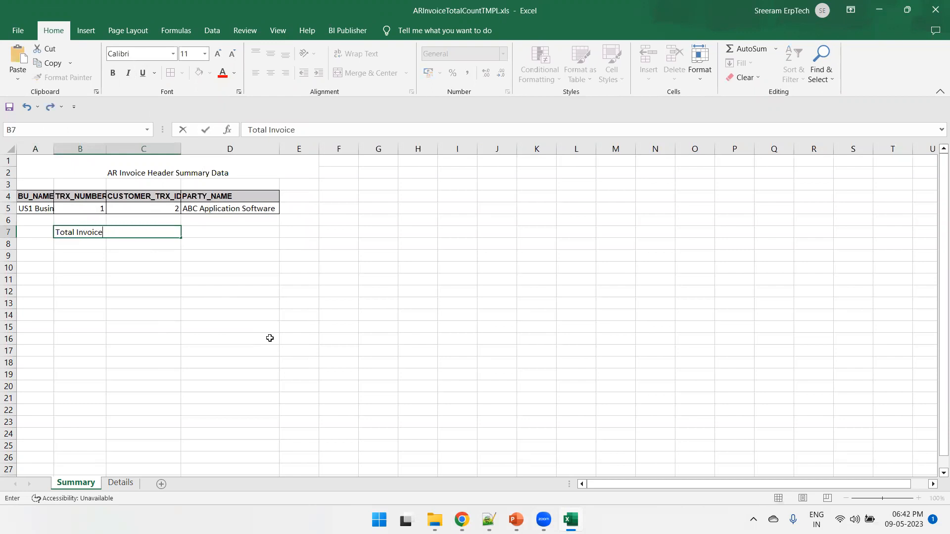
{"action": "key", "text": "Return"}
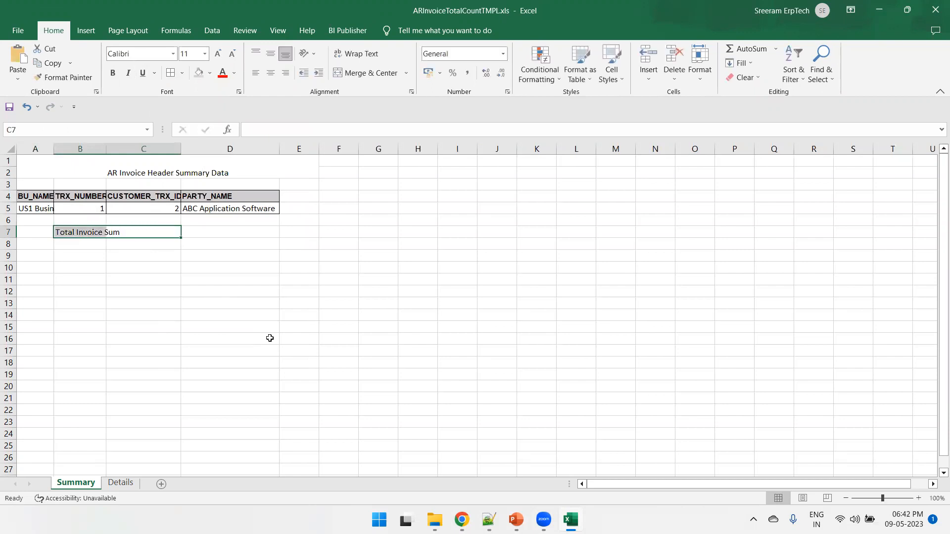
Merge cells B7:C7 and make the Total Invoice Sum label bold and left-aligned
{"action": "left_click", "coordinate": [172, 260]}
{"action": "left_click_drag", "start_coordinate": [148, 233], "coordinate": [86, 232]}
{"action": "left_click", "coordinate": [368, 73]}
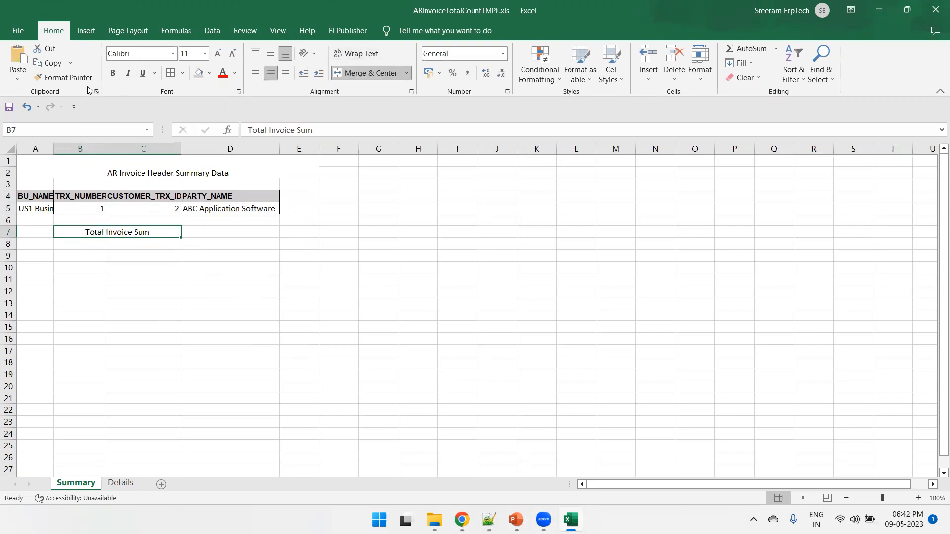
{"action": "left_click", "coordinate": [113, 72]}
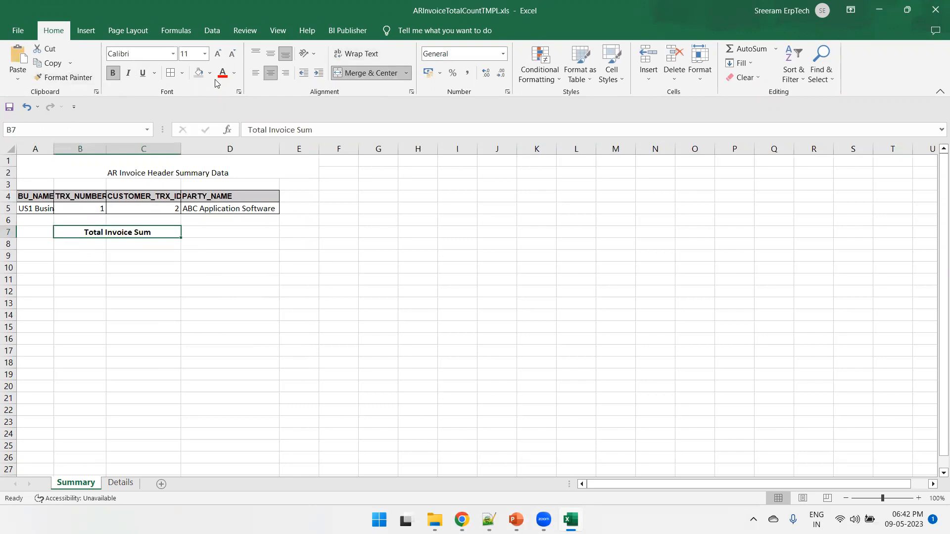
{"action": "left_click", "coordinate": [256, 73]}
{"action": "left_click", "coordinate": [225, 233]}
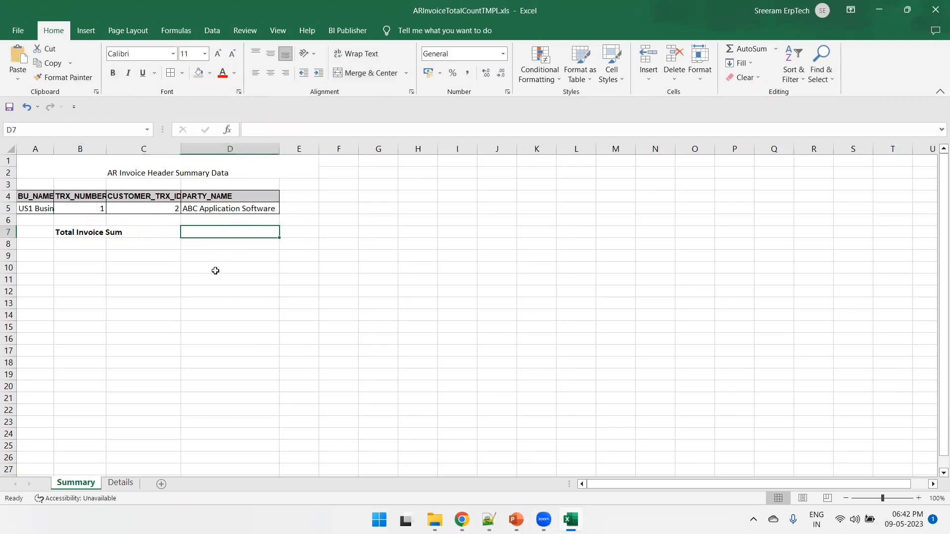
Unhide the XDO_METADATA sheet and autofit its columns A and B
{"action": "right_click", "coordinate": [91, 486]}
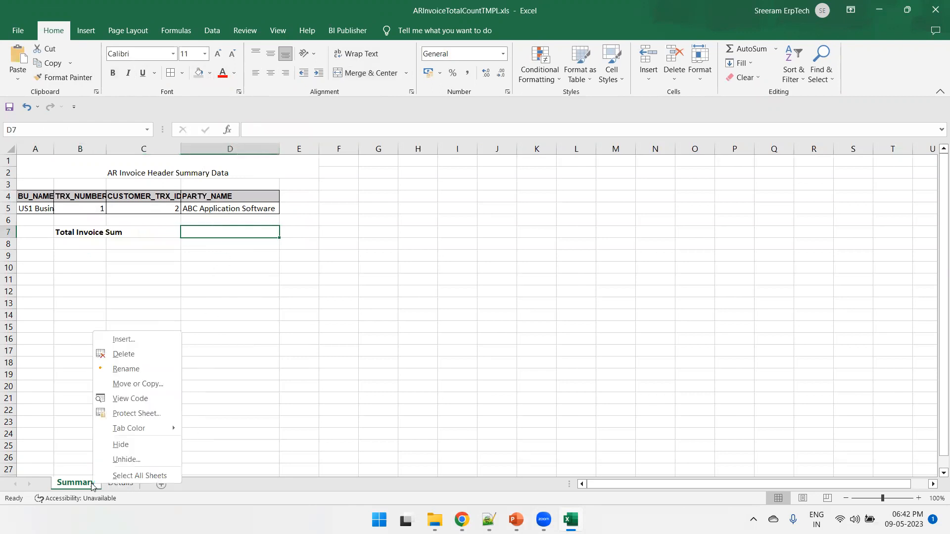
{"action": "left_click", "coordinate": [116, 459]}
{"action": "left_click", "coordinate": [131, 488]}
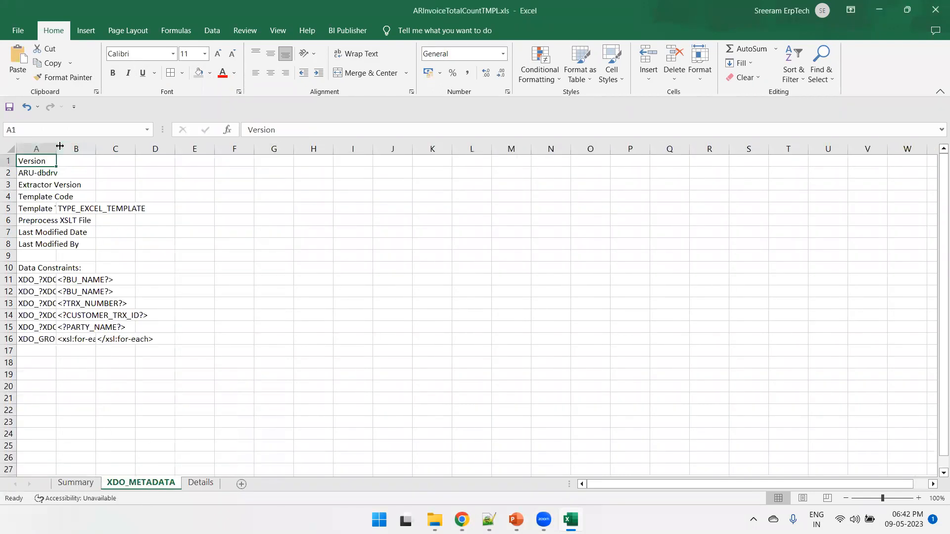
{"action": "double_click", "coordinate": [57, 148]}
{"action": "left_click", "coordinate": [47, 352]}
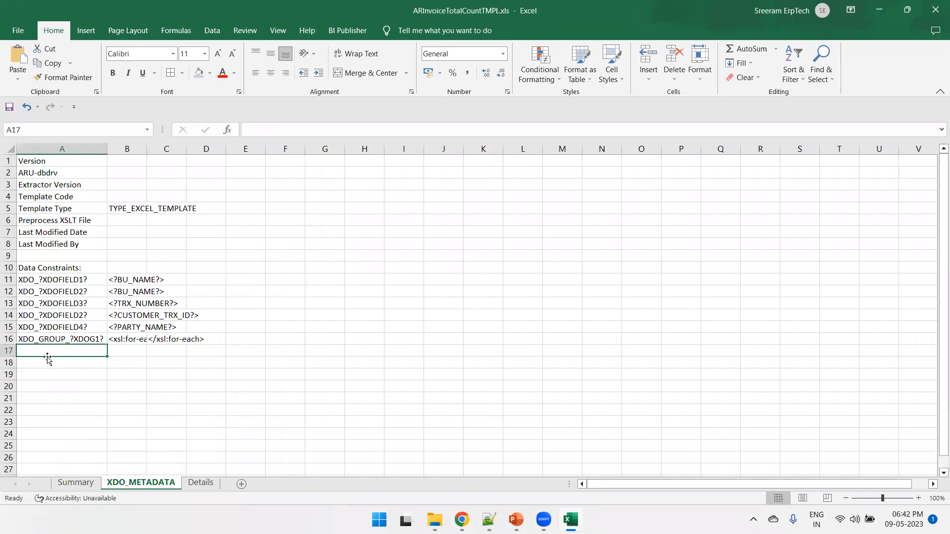
{"action": "key", "text": "Up"}
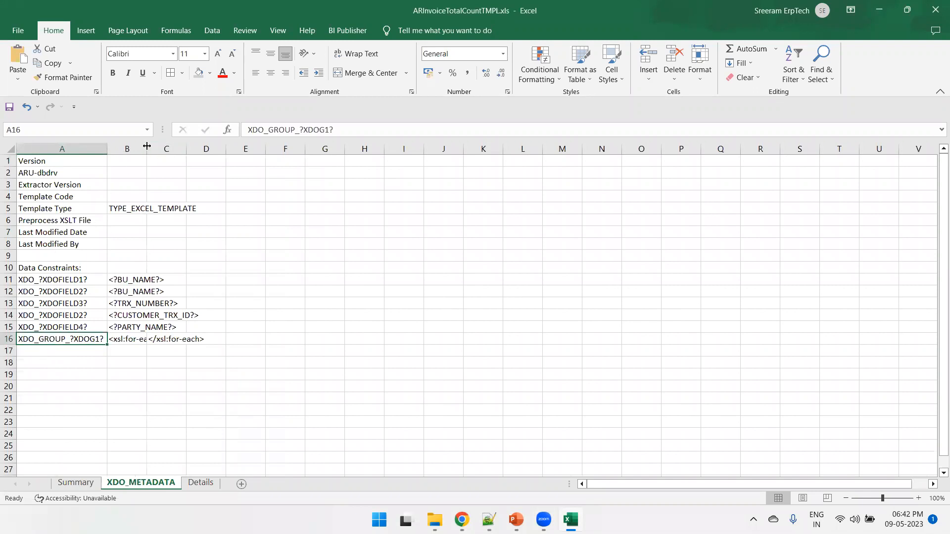
{"action": "double_click", "coordinate": [146, 149]}
Copy the XDO_?XDOFIELD4? name from cell A15 and select the empty cell A17
{"action": "left_click", "coordinate": [77, 350]}
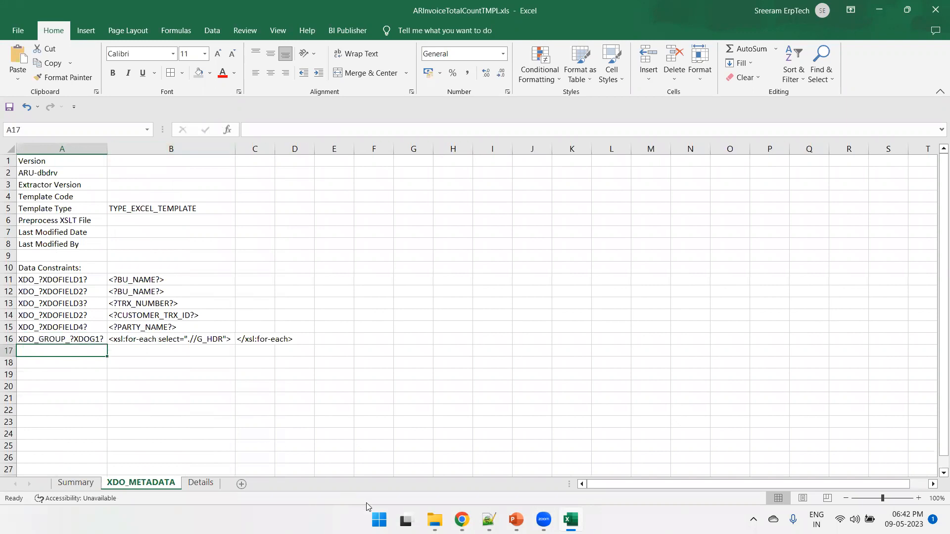
{"action": "type", "text": "X"}
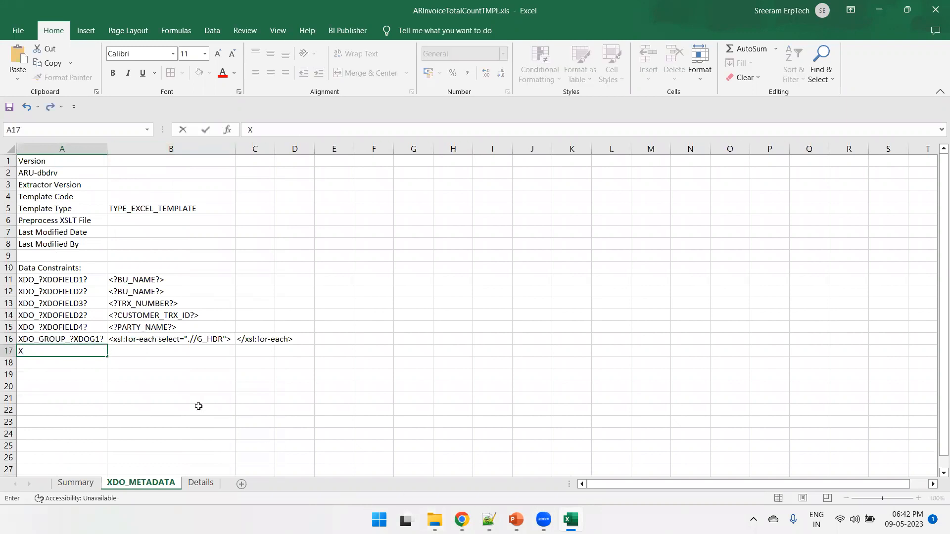
{"action": "key", "text": "Escape"}
{"action": "key", "text": "Up"}
{"action": "key", "text": "Up"}
{"action": "key", "text": "ctrl+c"}
{"action": "key", "text": "Down"}
{"action": "key", "text": "Down"}
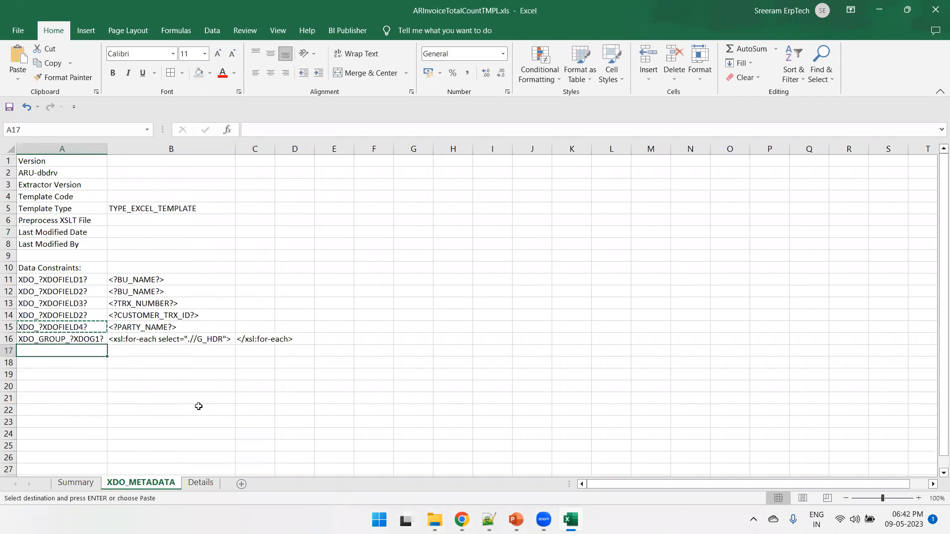
Switch to Notepad++ and paste the copied field name on line 5 of the new 2 file
{"action": "key", "text": "alt+Tab"}
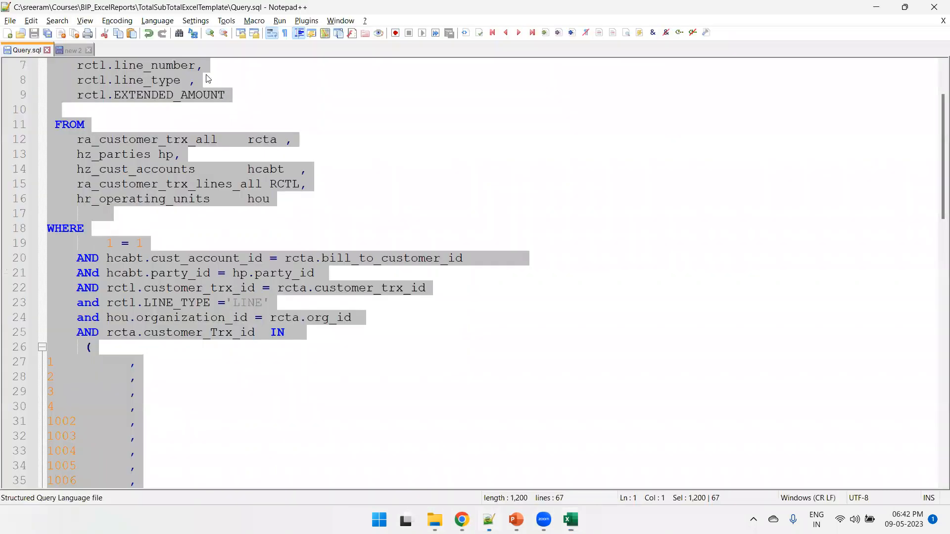
{"action": "left_click", "coordinate": [83, 51]}
{"action": "key", "text": "Return"}
{"action": "key", "text": "Return"}
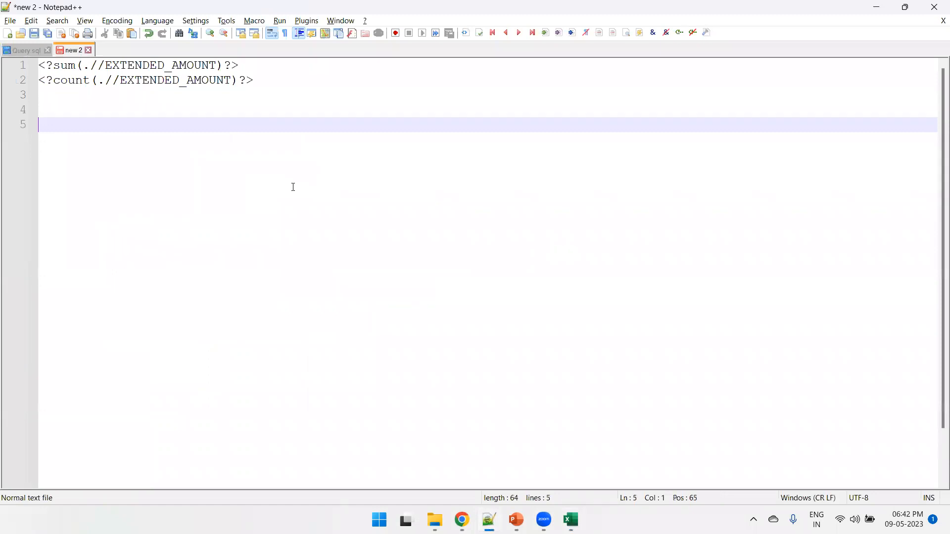
{"action": "key", "text": "ctrl+v"}
{"action": "key", "text": "Return"}
Change the pasted field name to XDO_?SUM_TOTAL_INV_AMNT?
{"action": "double_click", "coordinate": [110, 126]}
{"action": "type", "text": "TOT"}
{"action": "key", "text": "BackSpace"}
{"action": "key", "text": "BackSpace"}
{"action": "key", "text": "BackSpace"}
{"action": "type", "text": "DTL"}
{"action": "key", "text": "BackSpace"}
{"action": "key", "text": "BackSpace"}
{"action": "key", "text": "BackSpace"}
{"action": "type", "text": "SUM_"}
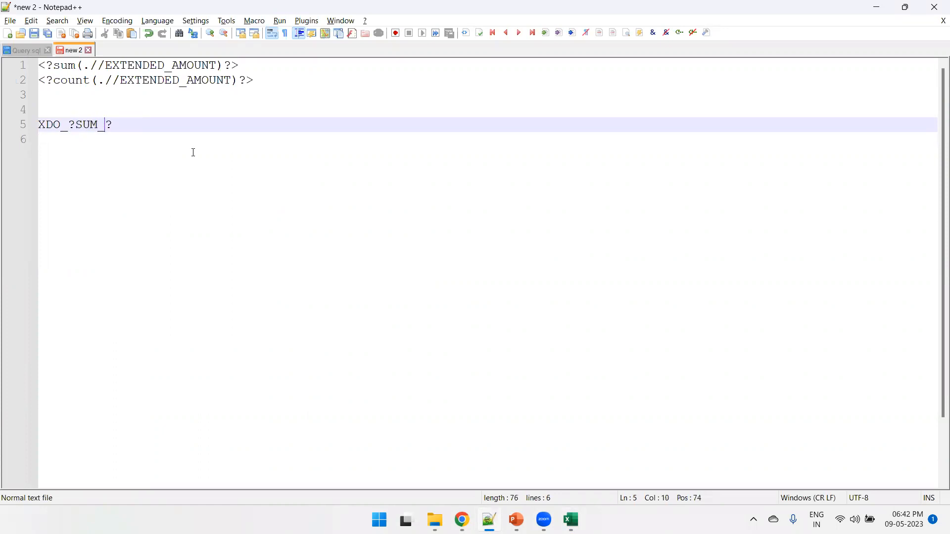
{"action": "type", "text": "TOTAL_INV_AMNT"}
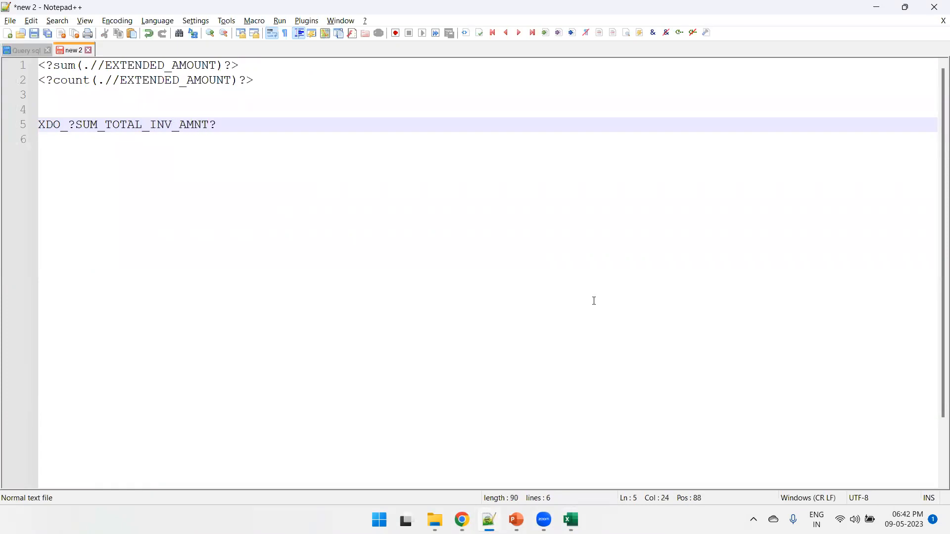
Copy XDO_?SUM_TOTAL_INV_AMNT? into cell A17 of XDO_METADATA in Excel and autofit column A
{"action": "left_click_drag", "start_coordinate": [243, 124], "coordinate": [14, 124]}
{"action": "key", "text": "ctrl+c"}
{"action": "key", "text": "alt+Tab"}
{"action": "key", "text": "ctrl+v"}
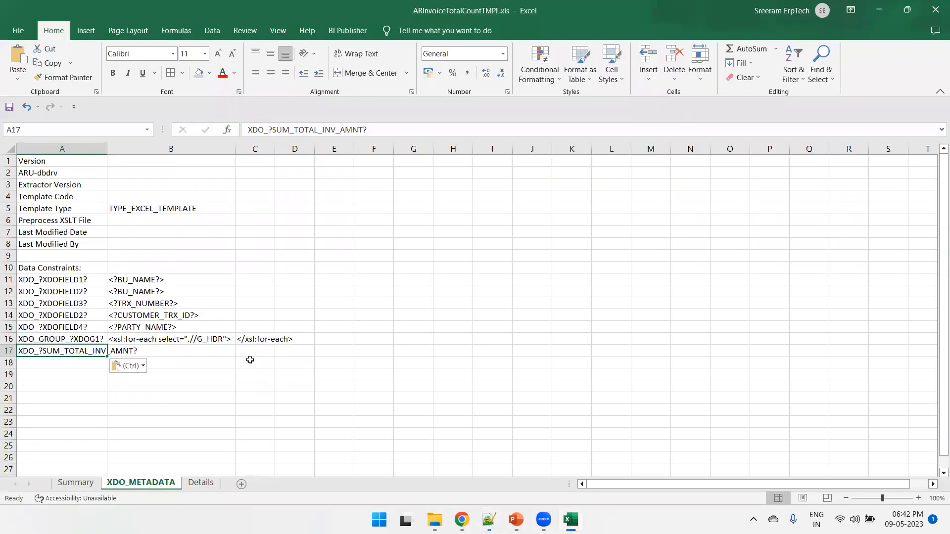
{"action": "double_click", "coordinate": [107, 147]}
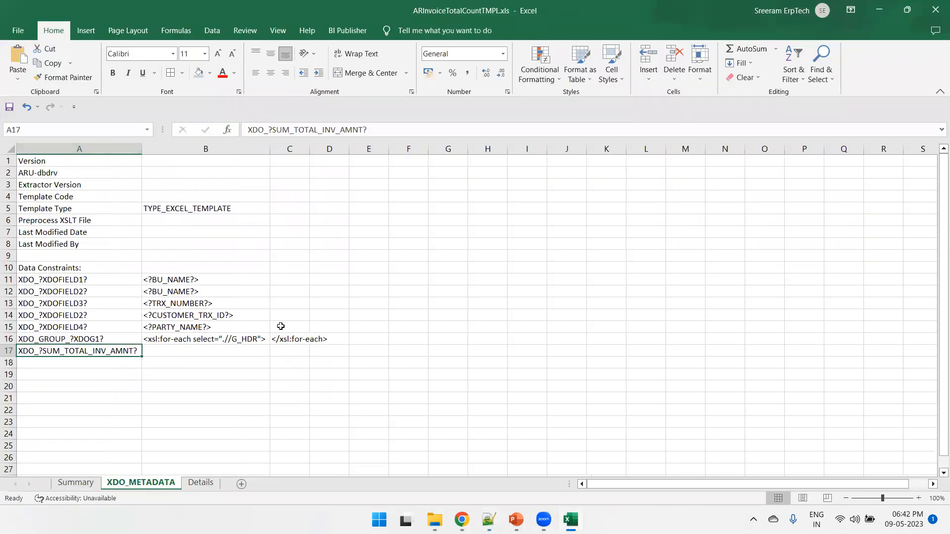
Check the invoice line amount column name in Query.sql in Notepad++, and return to the new 2 file
{"action": "key", "text": "alt+Tab"}
{"action": "left_click", "coordinate": [28, 52]}
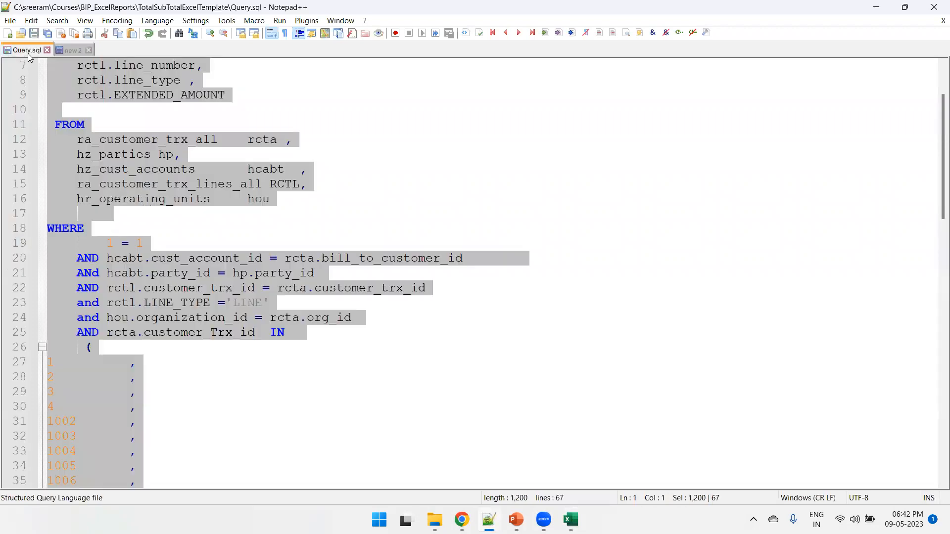
{"action": "left_click", "coordinate": [166, 258]}
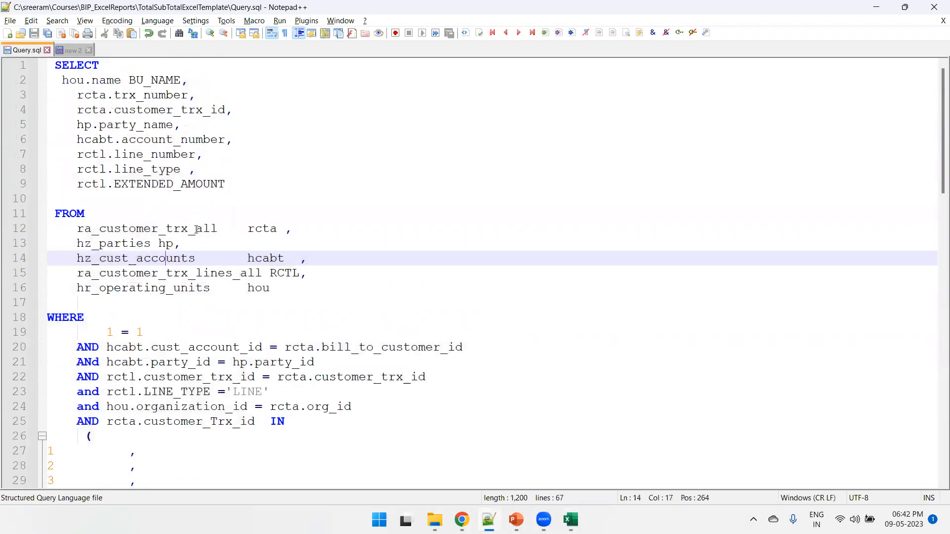
{"action": "double_click", "coordinate": [147, 183]}
{"action": "key", "text": "ctrl+Tab"}
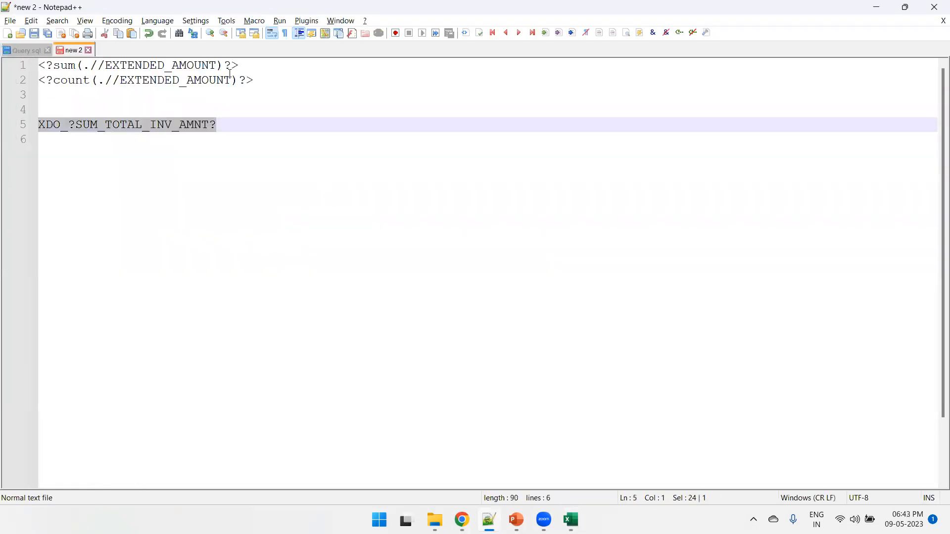
Copy <?sum(.//EXTENDED_AMOUNT)?> from Notepad++ into cell B17 of XDO_METADATA in Excel and save the workbook
{"action": "left_click_drag", "start_coordinate": [249, 62], "coordinate": [5, 58]}
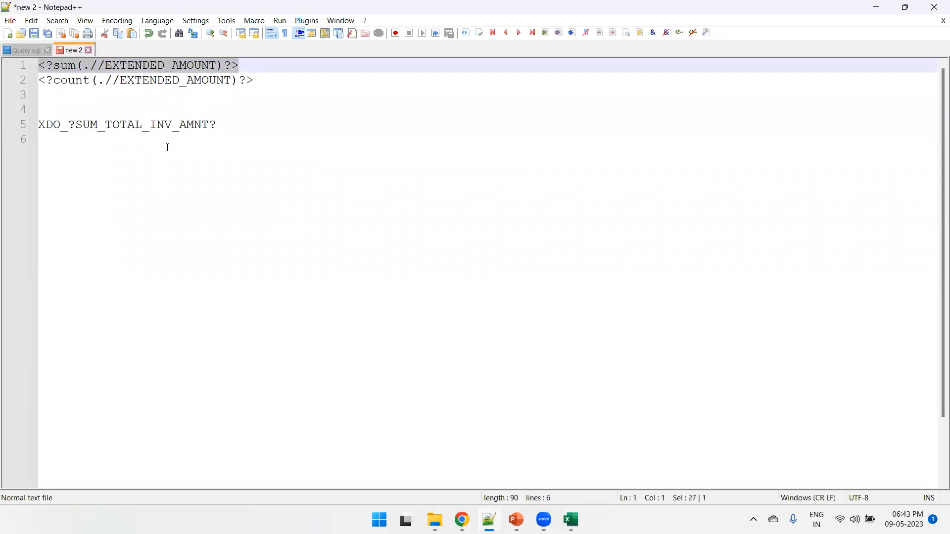
{"action": "key", "text": "alt+Tab"}
{"action": "left_click", "coordinate": [186, 345]}
{"action": "left_click", "coordinate": [265, 135]}
{"action": "key", "text": "ctrl+v"}
{"action": "left_click", "coordinate": [335, 241]}
{"action": "key", "text": "ctrl+s"}
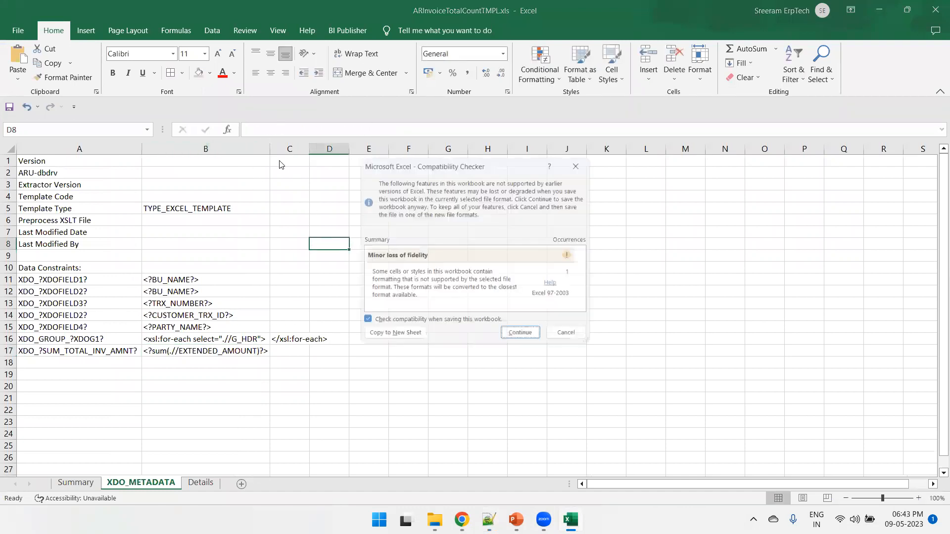
{"action": "left_click", "coordinate": [524, 338]}
Name cell D7 of the Summary sheet XDO_?SUM_TOTAL_INV_AMNT?, copying the name from A17 of XDO_METADATA
{"action": "left_click", "coordinate": [75, 483]}
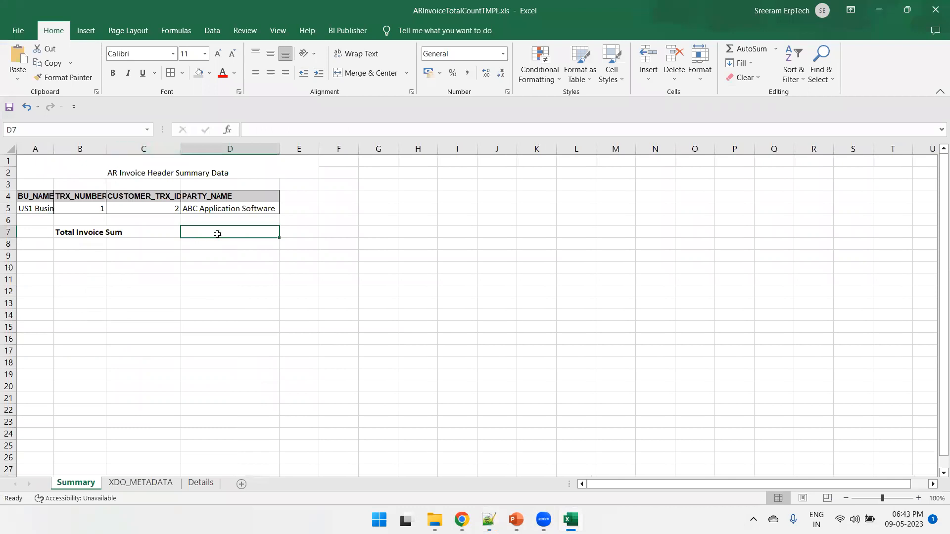
{"action": "left_click", "coordinate": [129, 484]}
{"action": "left_click", "coordinate": [78, 352]}
{"action": "key", "text": "ctrl+c"}
{"action": "left_click", "coordinate": [75, 482]}
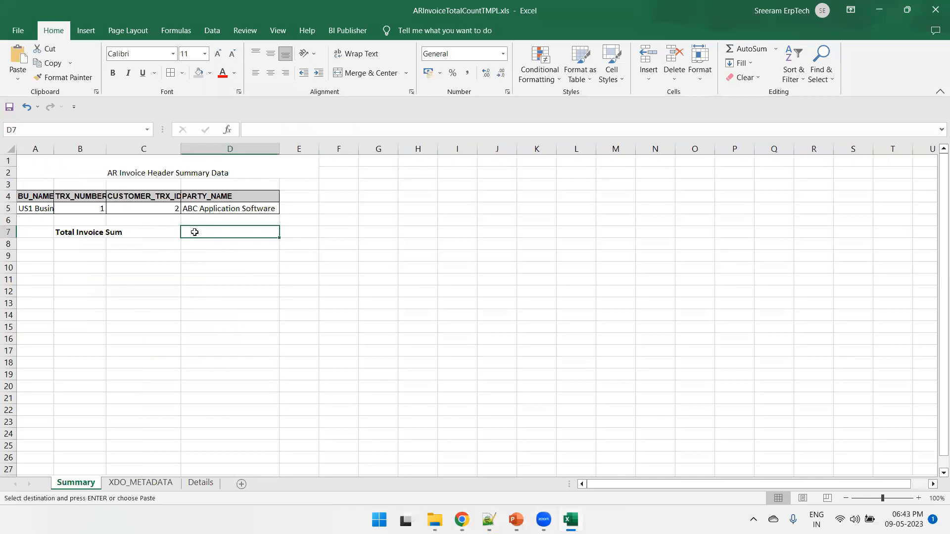
{"action": "left_click", "coordinate": [70, 132]}
{"action": "key", "text": "BackSpace"}
{"action": "key", "text": "ctrl+v"}
{"action": "key", "text": "Return"}
{"action": "left_click", "coordinate": [143, 255]}
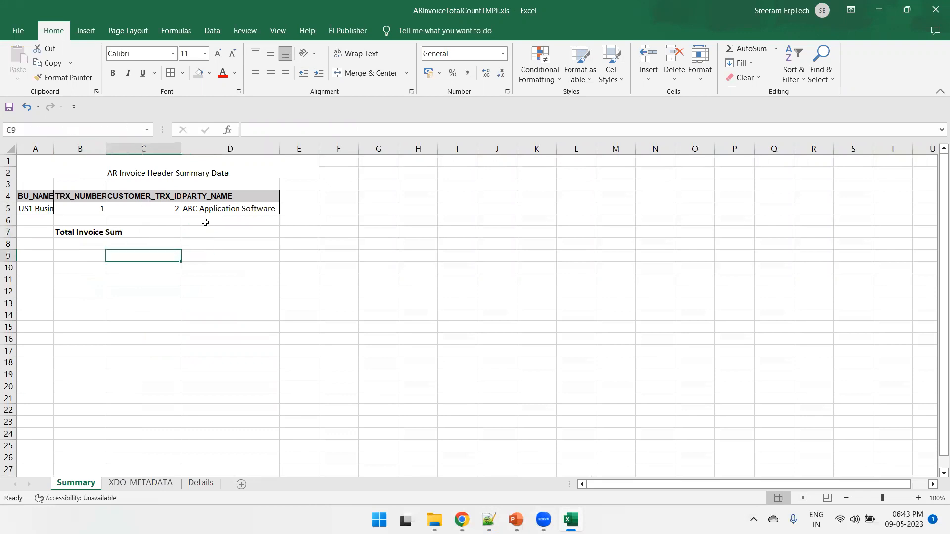
{"action": "left_click", "coordinate": [202, 235]}
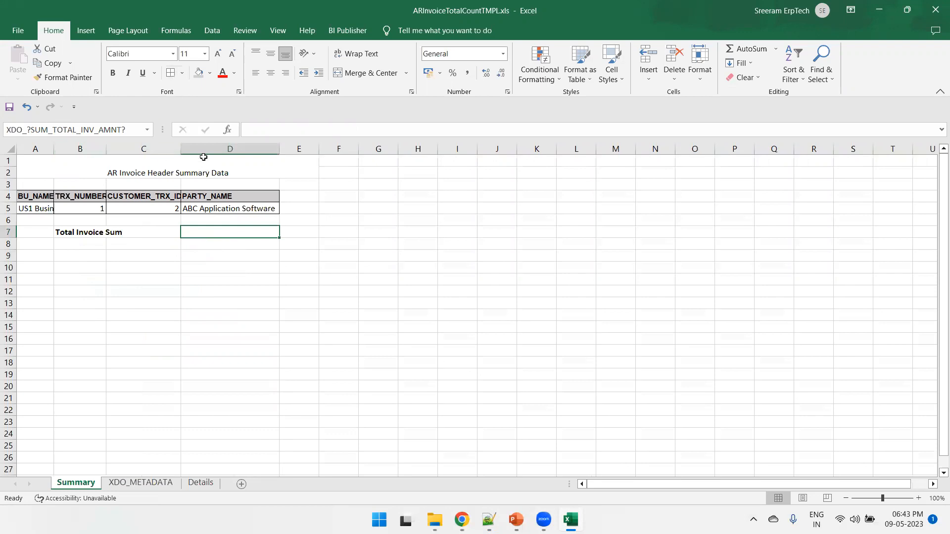
Apply Thick Outside Borders to the Total Invoice Sum cell D7 and save the workbook in its current format
{"action": "left_click", "coordinate": [182, 73]}
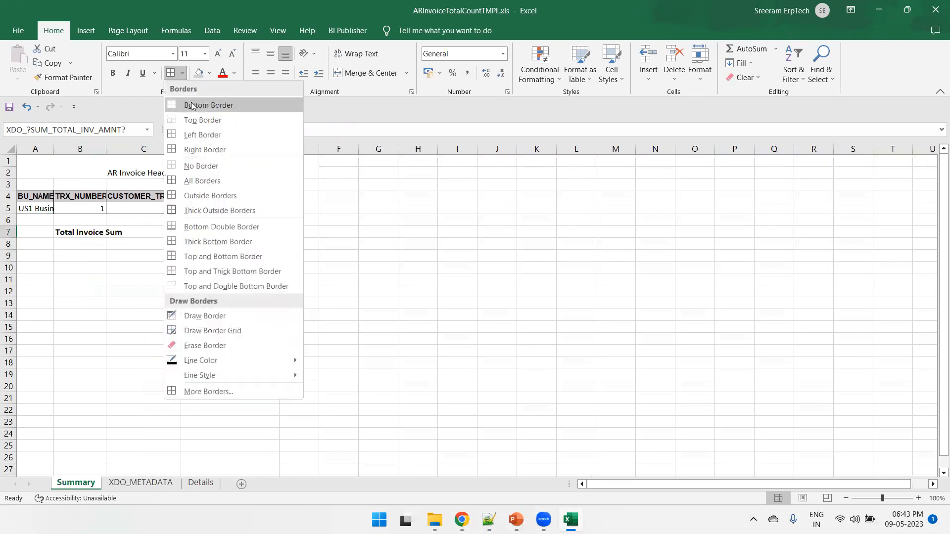
{"action": "left_click", "coordinate": [211, 210]}
{"action": "left_click", "coordinate": [205, 277]}
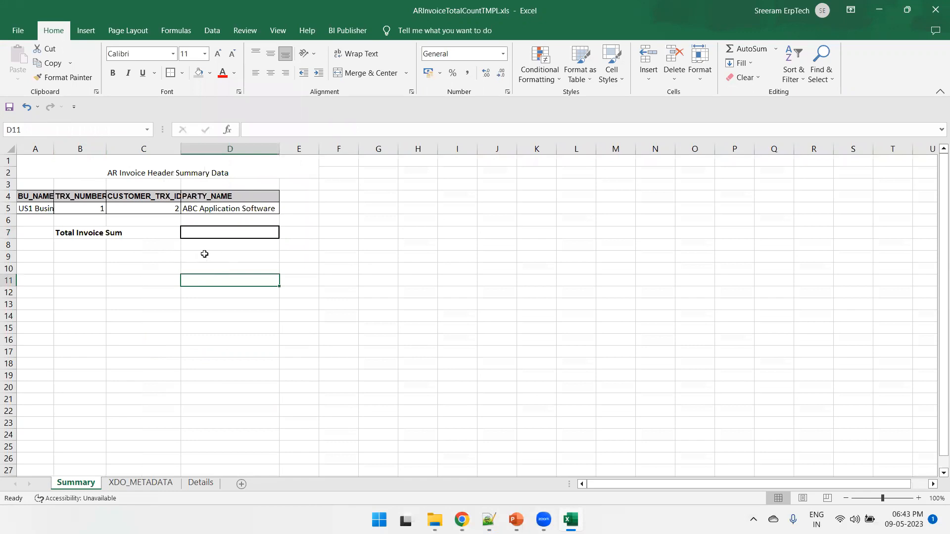
{"action": "key", "text": "ctrl+s"}
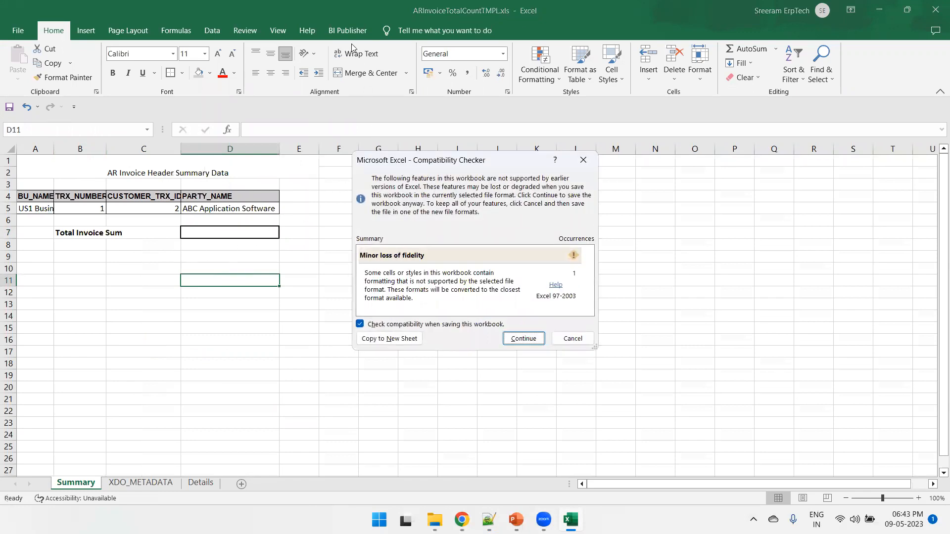
{"action": "key", "text": "Return"}
Preview the template as Excel output, check the invoice rows and Total Invoice Sum, and return to the template
{"action": "left_click", "coordinate": [349, 32]}
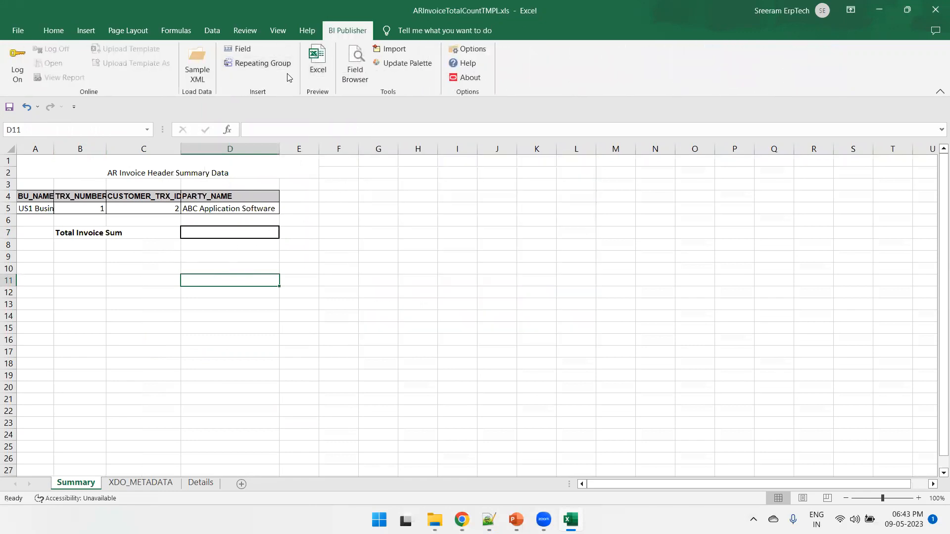
{"action": "left_click", "coordinate": [319, 65]}
{"action": "key", "text": "Return"}
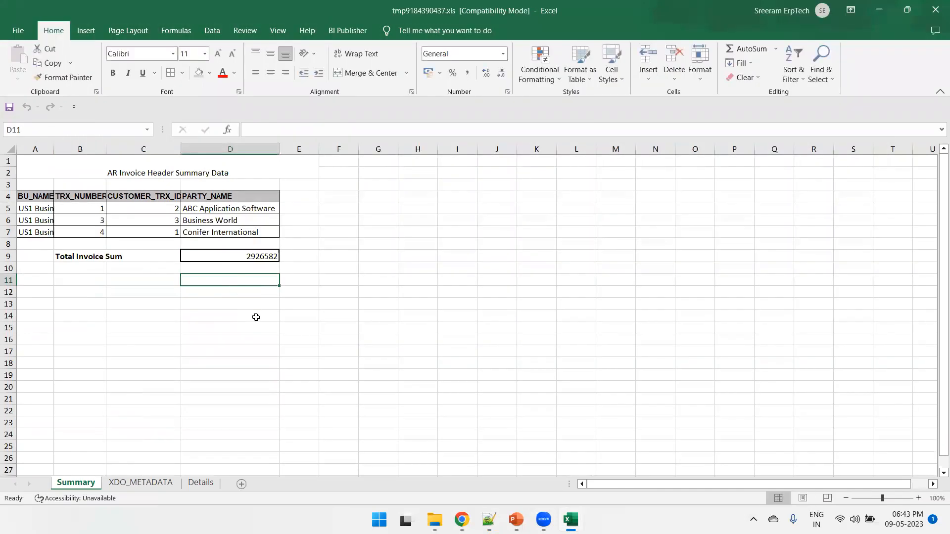
{"action": "left_click", "coordinate": [254, 317]}
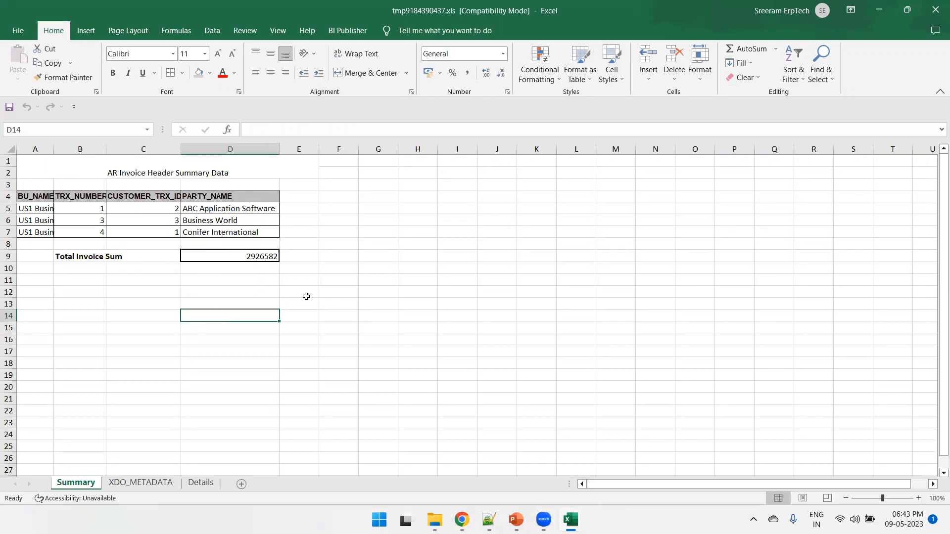
{"action": "key", "text": "alt+Tab"}
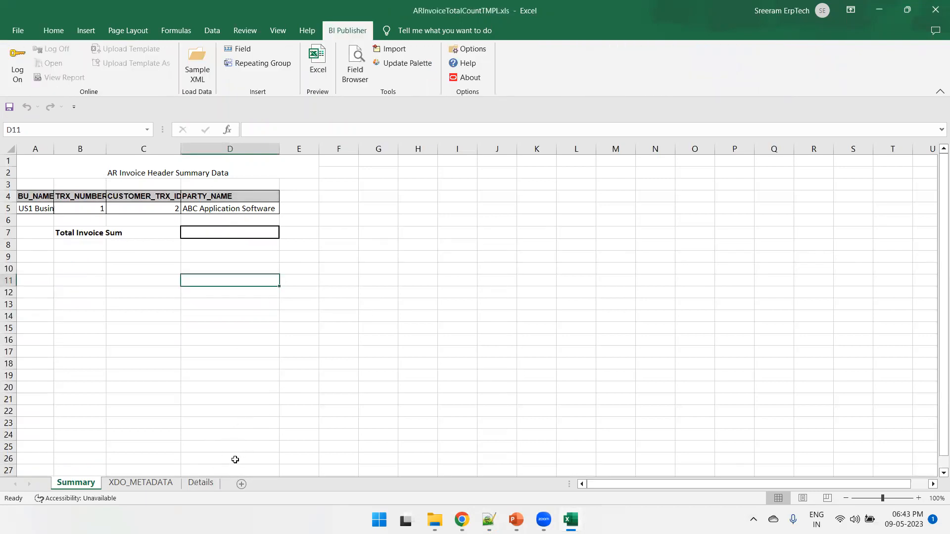
Paste the BU_NAME, TRX_NUMBER, CUSTOMER_TRX_ID and PARTY_NAME headings from the data model's table view into the Details sheet, starting at A4
{"action": "left_click", "coordinate": [201, 483]}
{"action": "key", "text": "alt+Tab"}
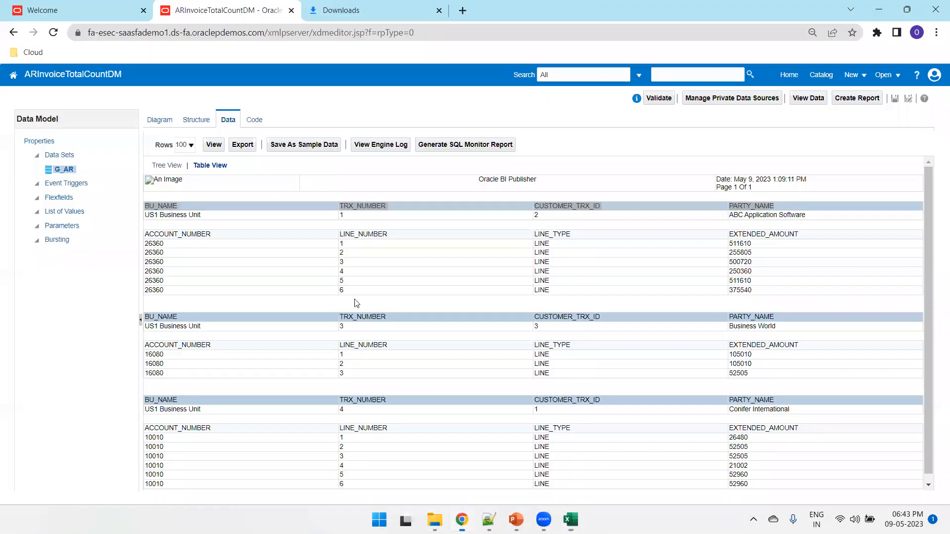
{"action": "key", "text": "alt+Tab"}
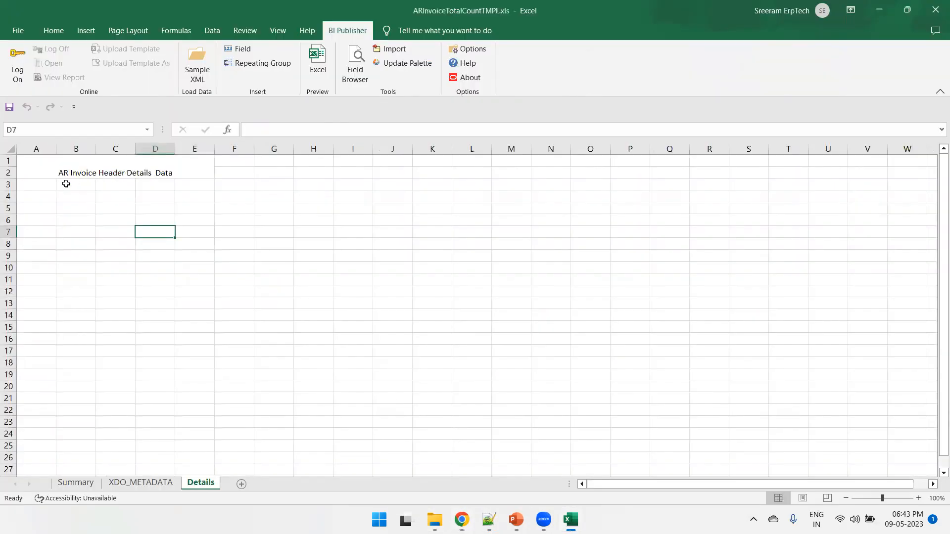
{"action": "left_click", "coordinate": [36, 195]}
{"action": "key", "text": "ctrl+v"}
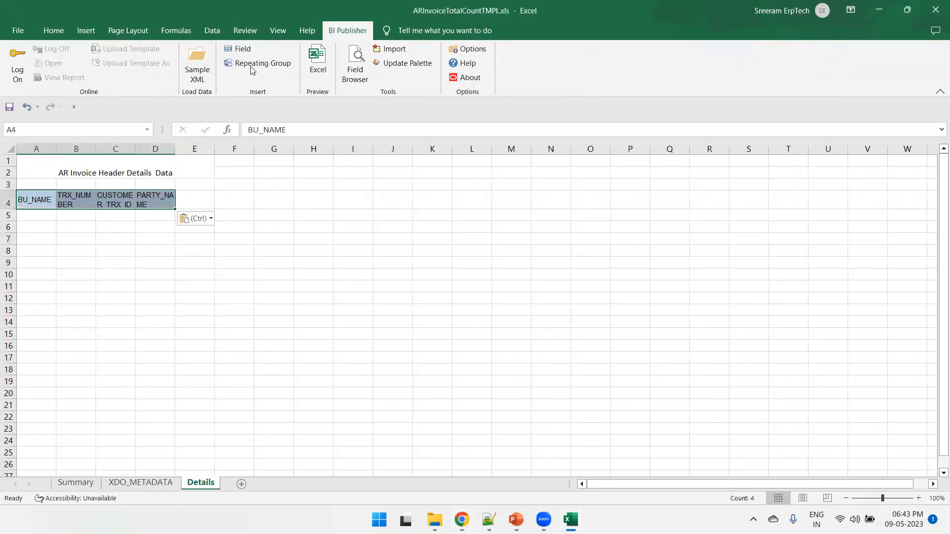
Turn off text wrapping for the headings in A4:D4 and autofit all columns of the Details sheet
{"action": "left_click", "coordinate": [52, 31]}
{"action": "left_click", "coordinate": [200, 78]}
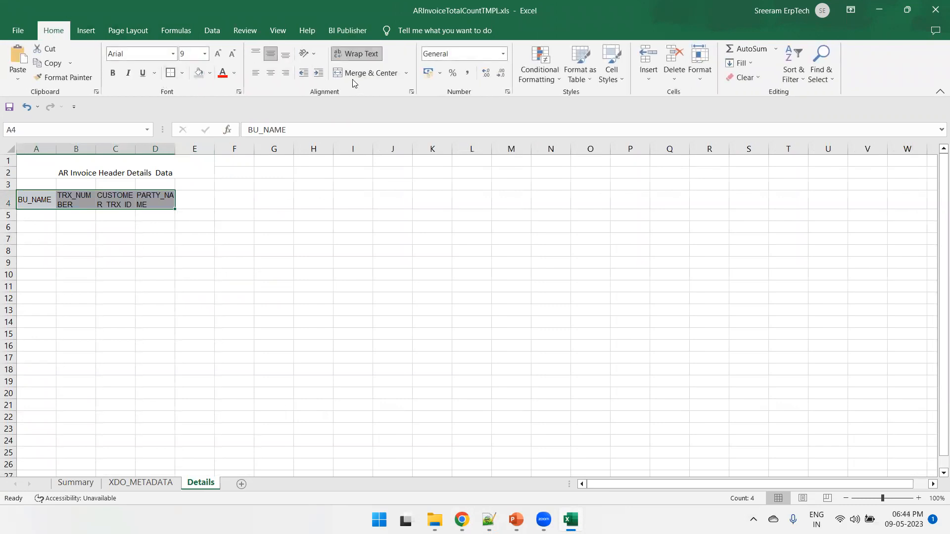
{"action": "left_click", "coordinate": [356, 55]}
{"action": "left_click_drag", "start_coordinate": [56, 149], "coordinate": [53, 149]}
{"action": "left_click", "coordinate": [11, 149]}
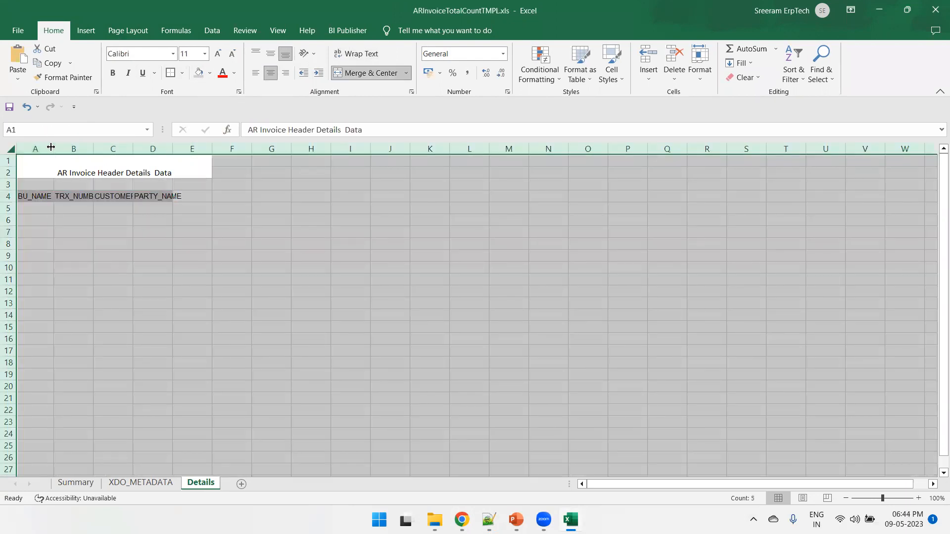
{"action": "double_click", "coordinate": [53, 148]}
Insert the BU_NAME, TRX_NUMBER, CUSTOMER_TRX_ID and PARTY_NAME fields into A5:D5 of the Details sheet and autofit column D
{"action": "left_click", "coordinate": [36, 208]}
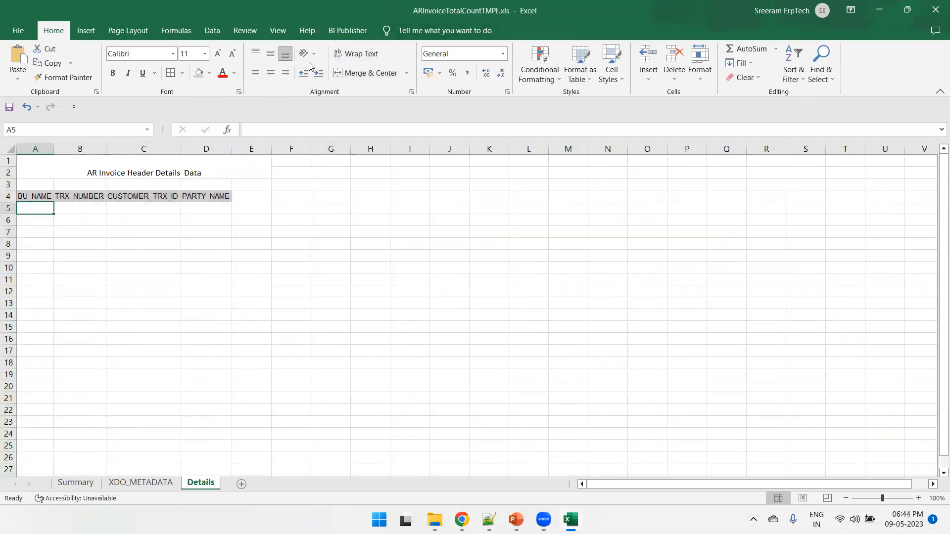
{"action": "left_click", "coordinate": [347, 30]}
{"action": "left_click", "coordinate": [243, 51]}
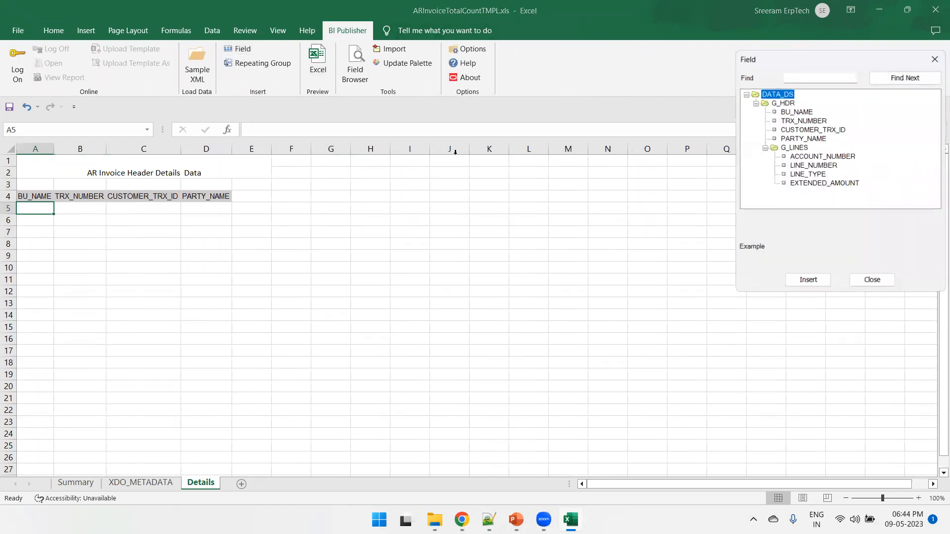
{"action": "double_click", "coordinate": [799, 115]}
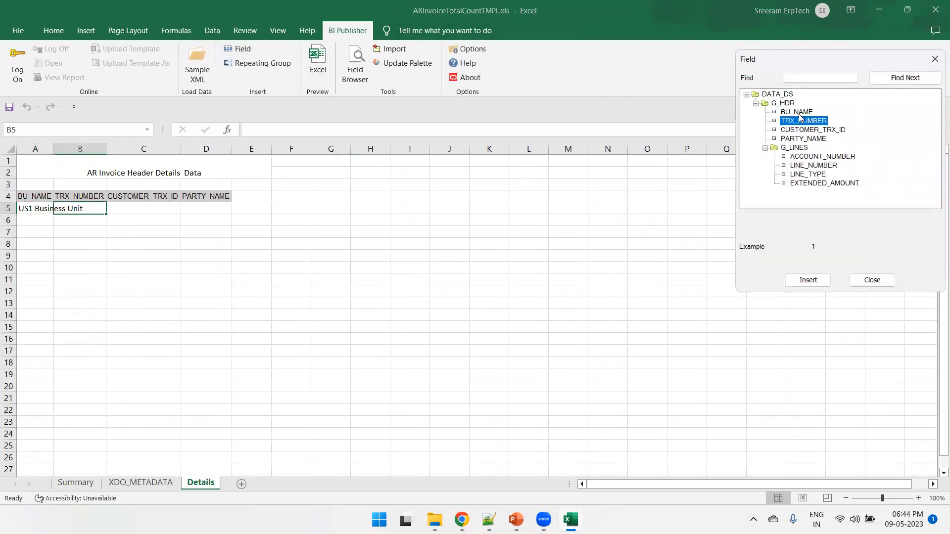
{"action": "double_click", "coordinate": [800, 121]}
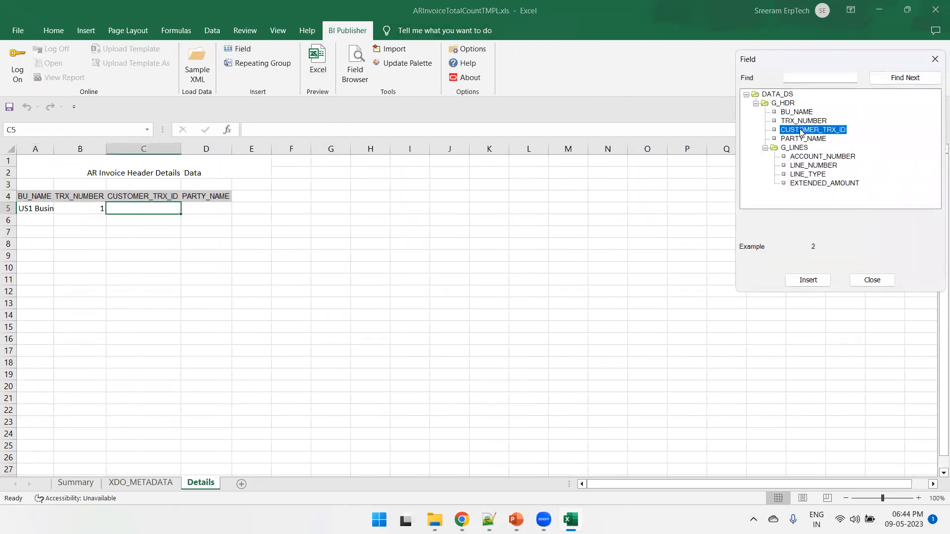
{"action": "double_click", "coordinate": [802, 130]}
{"action": "double_click", "coordinate": [802, 139]}
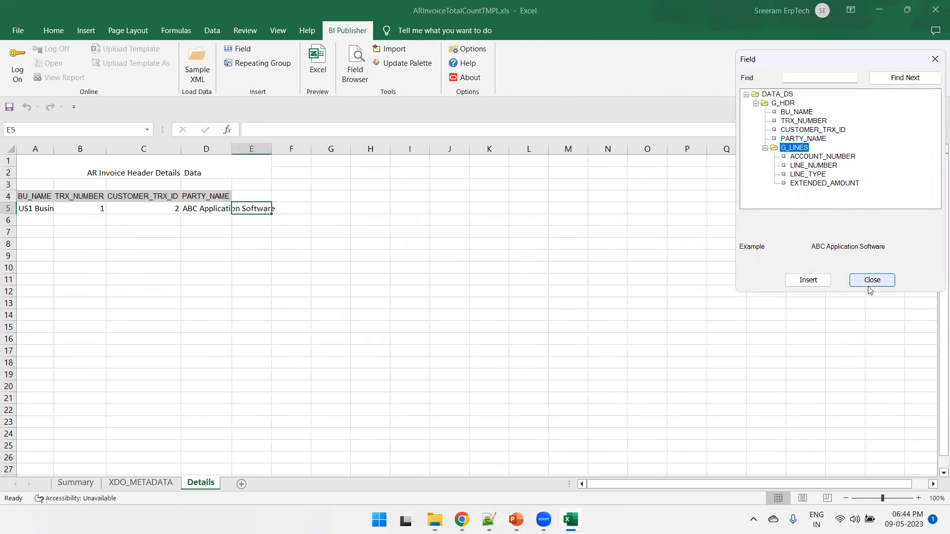
{"action": "left_click", "coordinate": [860, 280]}
{"action": "double_click", "coordinate": [231, 150]}
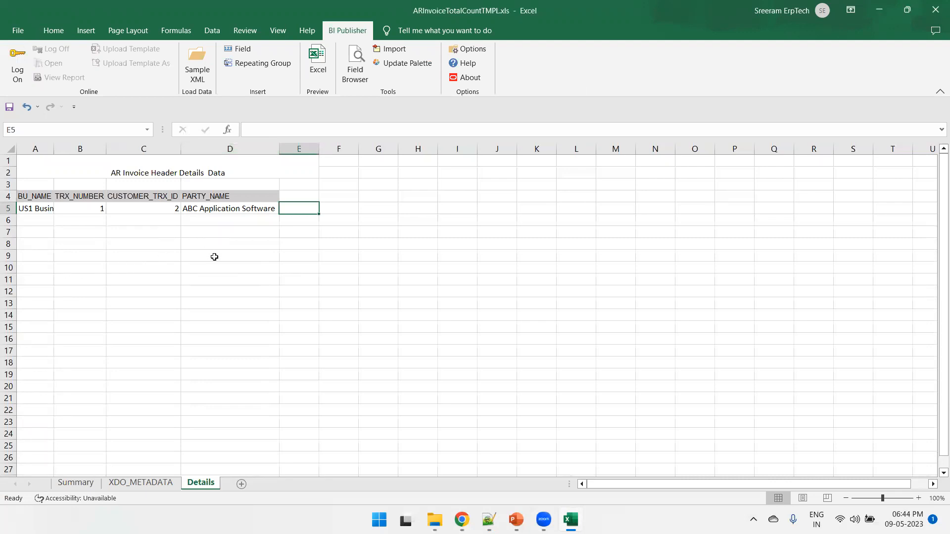
Copy the LINE_NUMBER, LINE_TYPE and EXTENDED_AMOUNT headings from the data model in Chrome into A7:C7 of the Details sheet, and turn off their wrapping
{"action": "key", "text": "alt+Tab"}
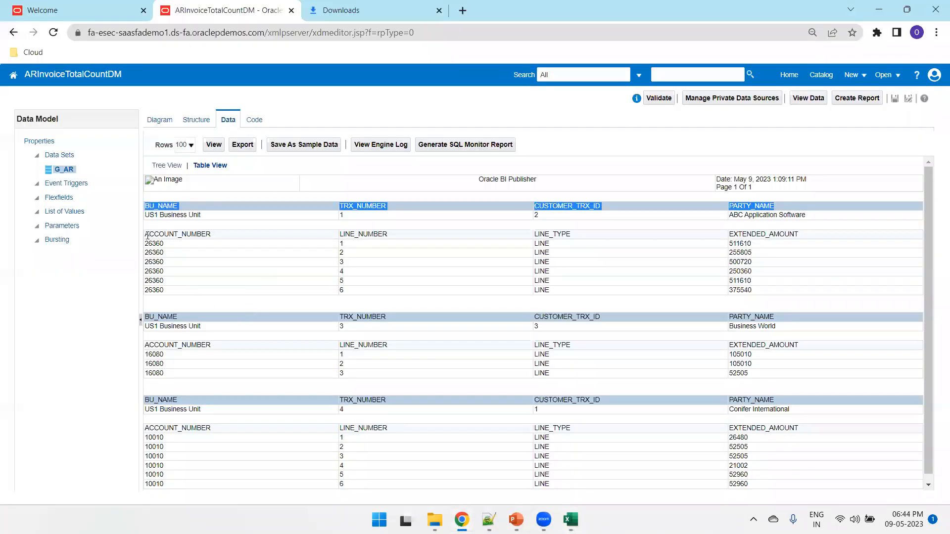
{"action": "left_click_drag", "start_coordinate": [340, 235], "coordinate": [813, 239]}
{"action": "key", "text": "ctrl+c"}
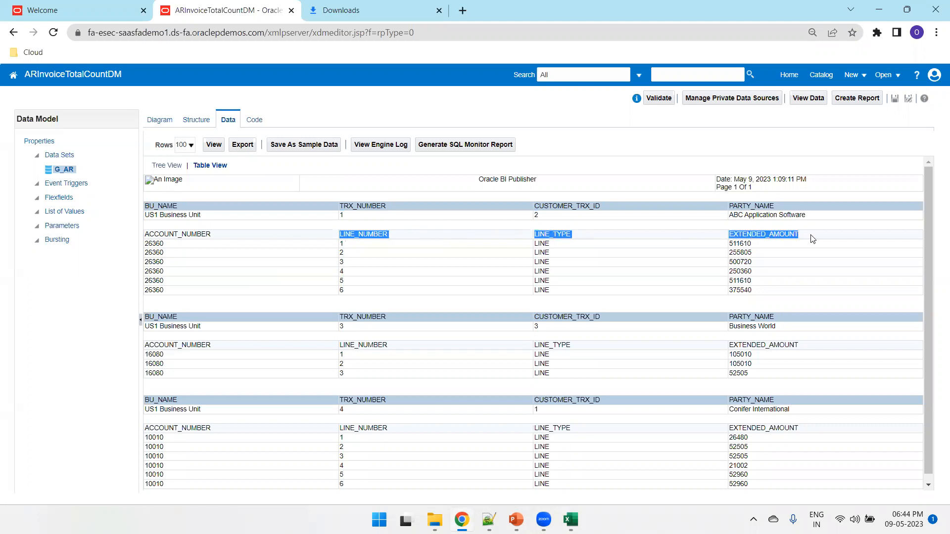
{"action": "key", "text": "alt+Tab"}
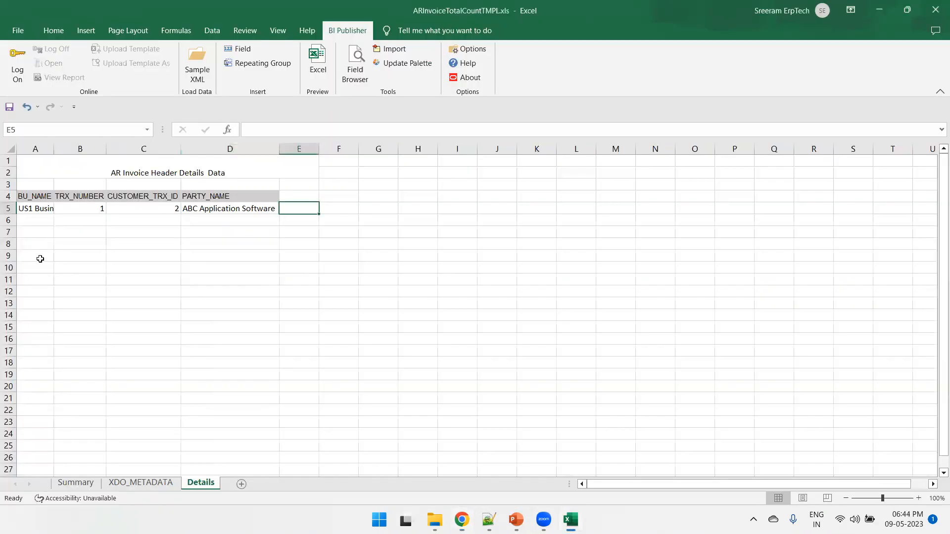
{"action": "left_click", "coordinate": [38, 236]}
{"action": "key", "text": "ctrl+v"}
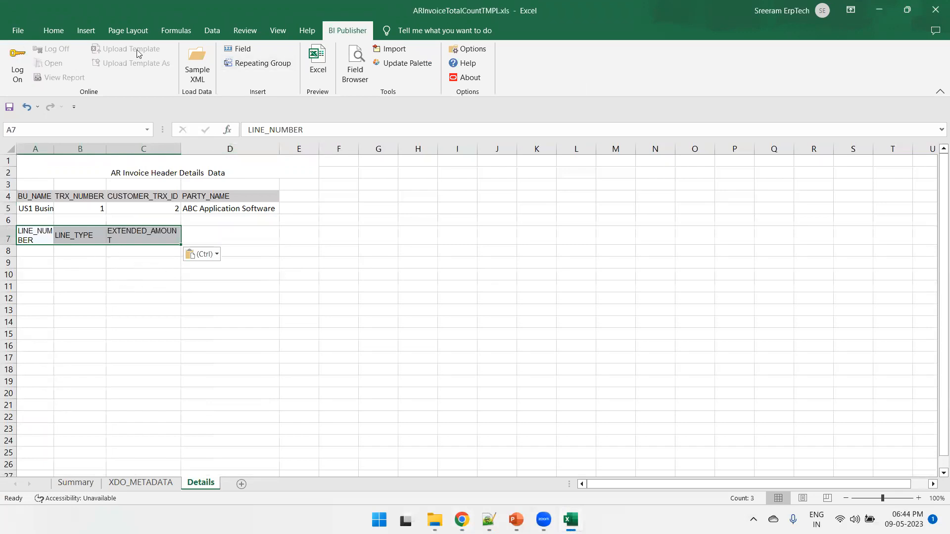
{"action": "left_click", "coordinate": [51, 31]}
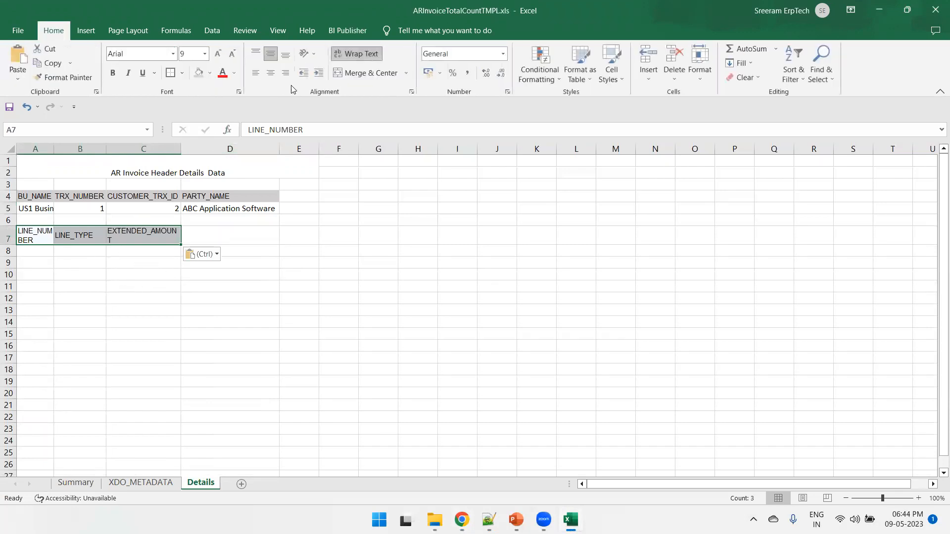
{"action": "left_click", "coordinate": [356, 54]}
{"action": "left_click", "coordinate": [126, 302]}
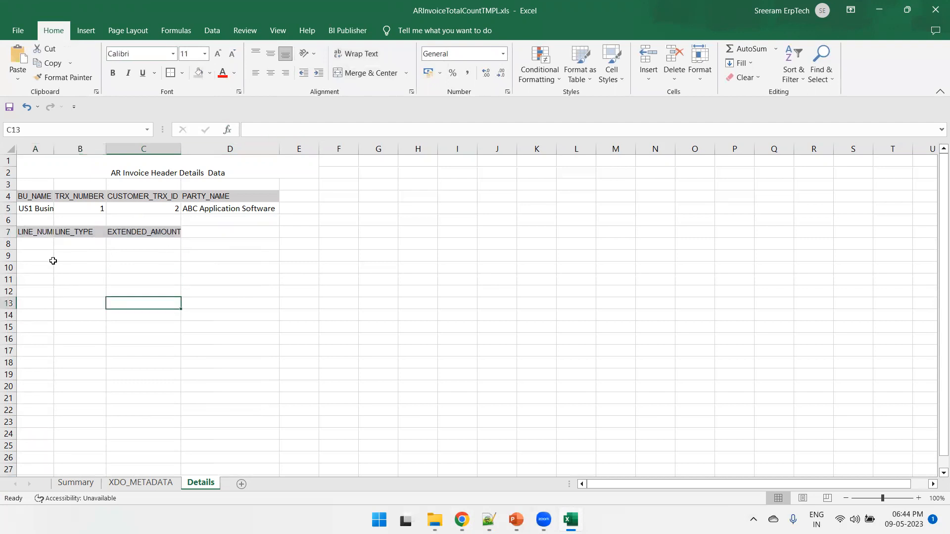
Apply All Borders to A4:D5 and A7:C8 on the Details sheet and autofit column A
{"action": "left_click_drag", "start_coordinate": [32, 198], "coordinate": [246, 207]}
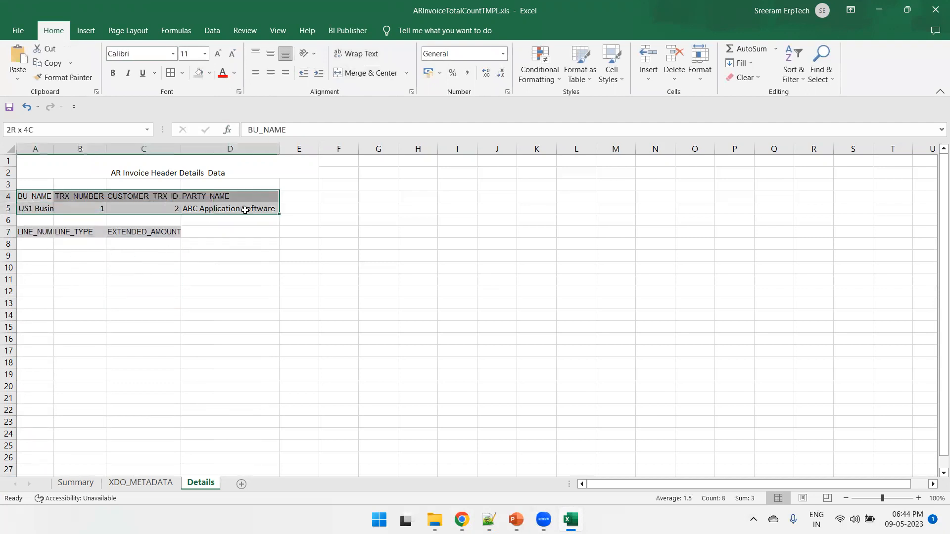
{"action": "left_click", "coordinate": [182, 73]}
{"action": "left_click", "coordinate": [188, 180]}
{"action": "left_click_drag", "start_coordinate": [38, 233], "coordinate": [146, 243]}
{"action": "left_click", "coordinate": [171, 73]}
{"action": "left_click", "coordinate": [198, 290]}
{"action": "left_click", "coordinate": [36, 245]}
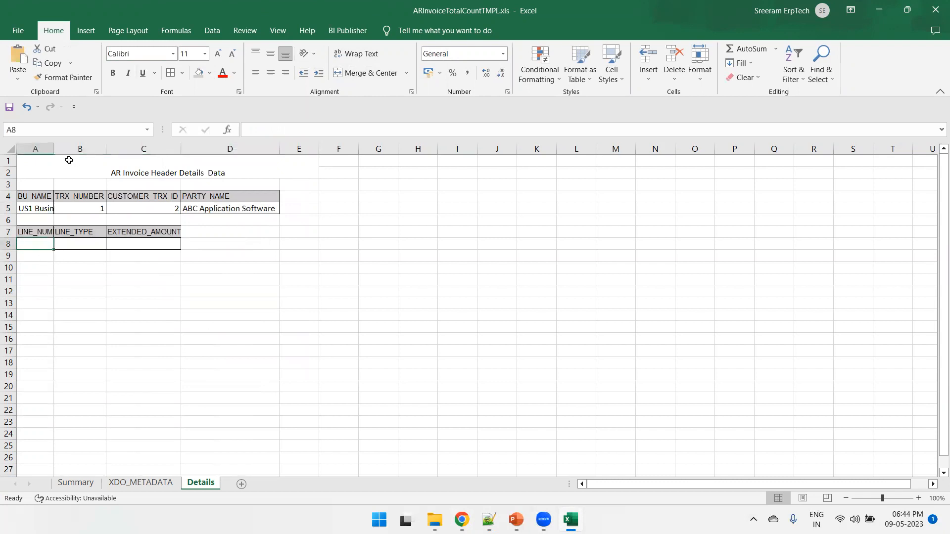
{"action": "double_click", "coordinate": [53, 148]}
Insert the LINE_NUMBER, LINE_TYPE and EXTENDED_AMOUNT fields into A8:C8 of the Details sheet and autofit column C
{"action": "left_click", "coordinate": [347, 31]}
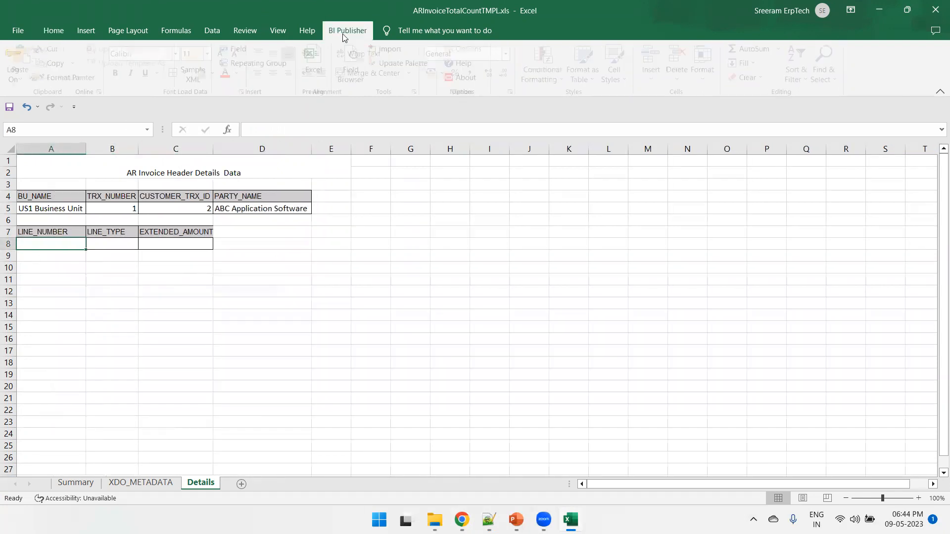
{"action": "left_click", "coordinate": [239, 49]}
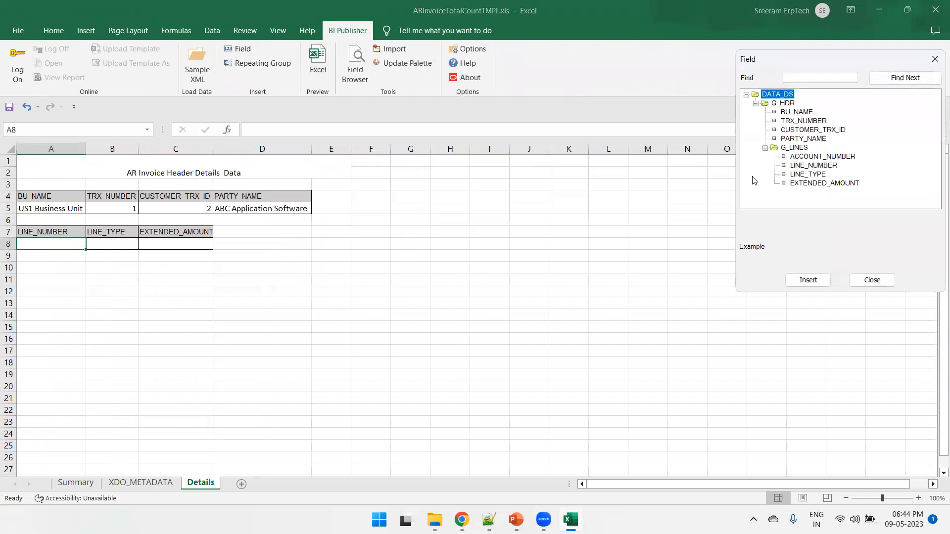
{"action": "left_click", "coordinate": [812, 166]}
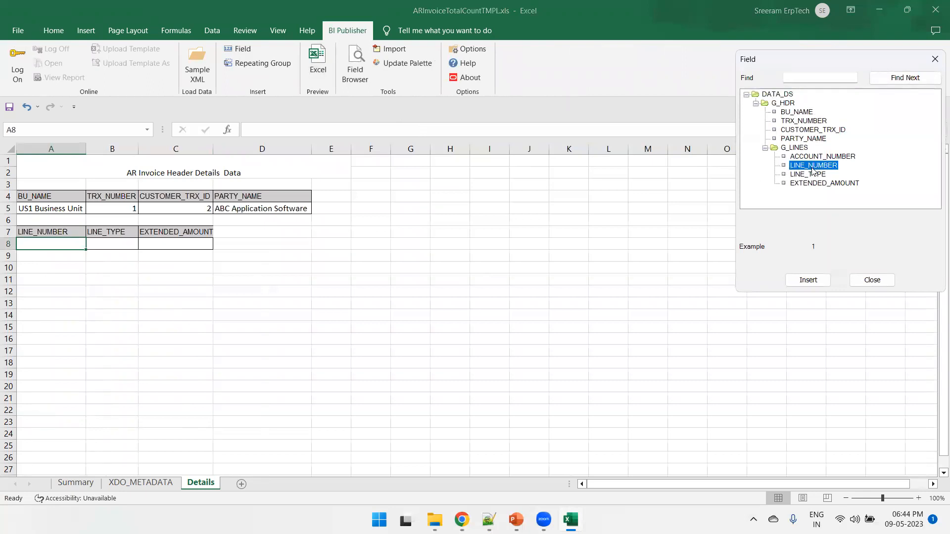
{"action": "double_click", "coordinate": [812, 168]}
{"action": "double_click", "coordinate": [812, 175]}
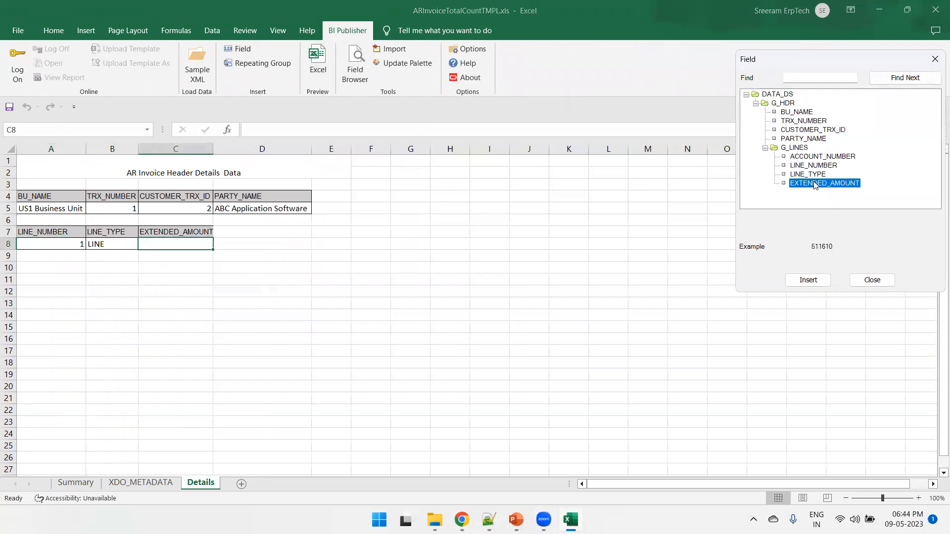
{"action": "double_click", "coordinate": [814, 184]}
{"action": "left_click", "coordinate": [872, 280]}
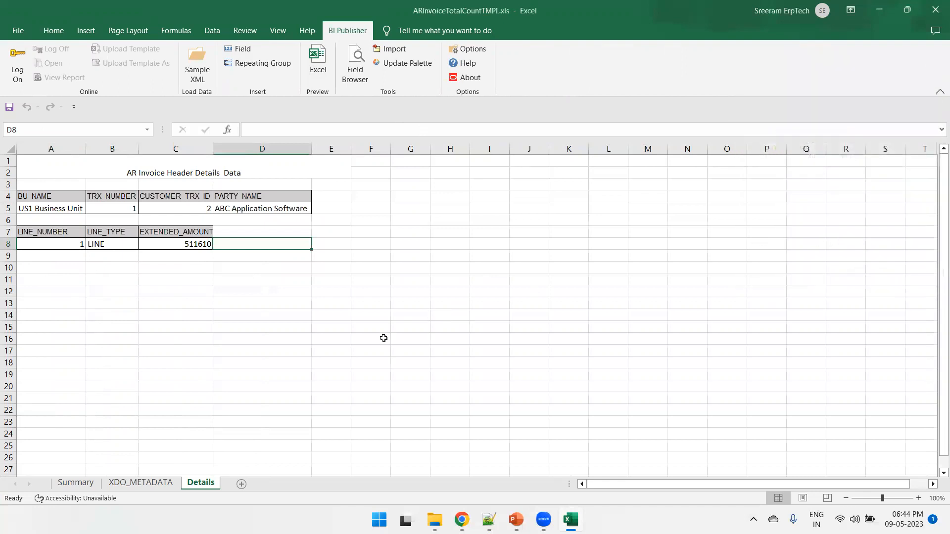
{"action": "left_click", "coordinate": [384, 338]}
{"action": "double_click", "coordinate": [217, 151]}
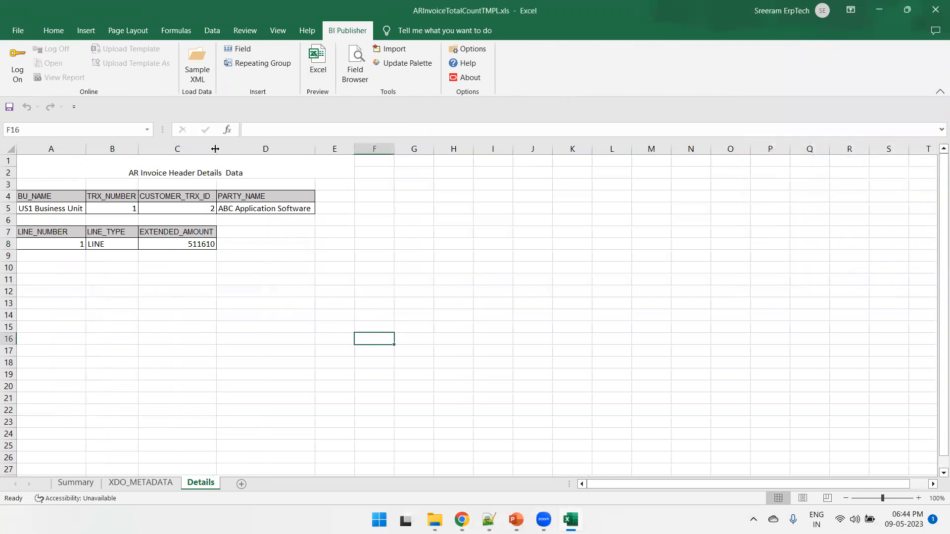
{"action": "left_click", "coordinate": [250, 278]}
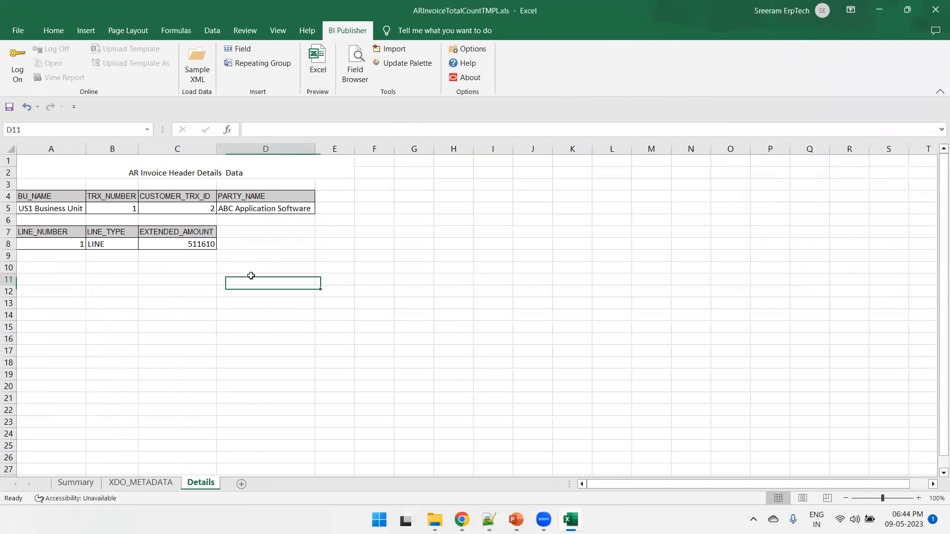
Enter the labels Invoice Amount in B9 and Total Lines In in B10 of the Details sheet, and autofit column B
{"action": "left_click", "coordinate": [103, 258]}
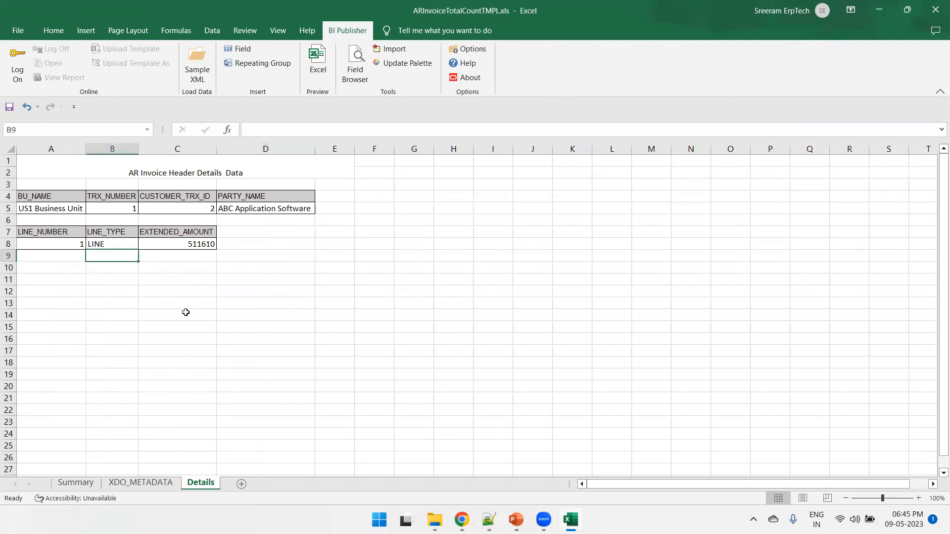
{"action": "type", "text": "Invoice Amount"}
{"action": "key", "text": "Return"}
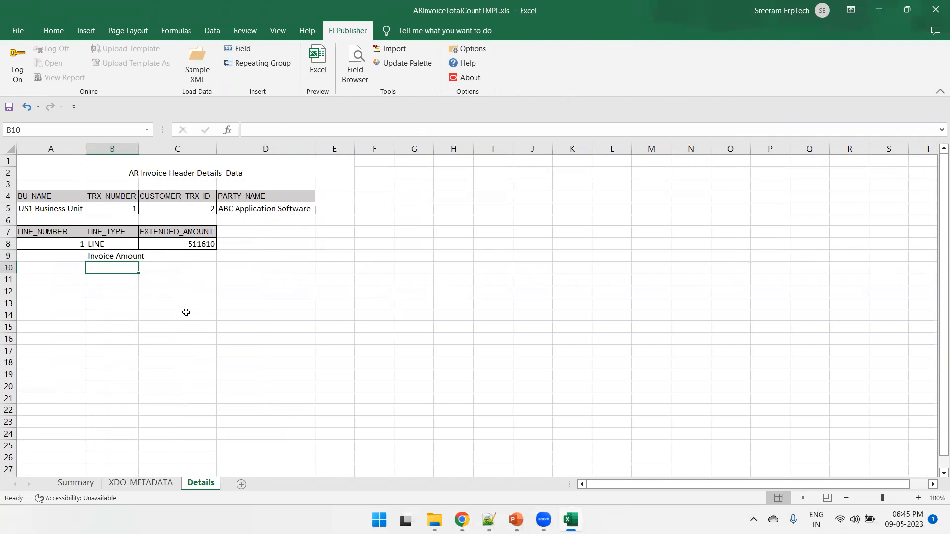
{"action": "type", "text": "Total Lines In"}
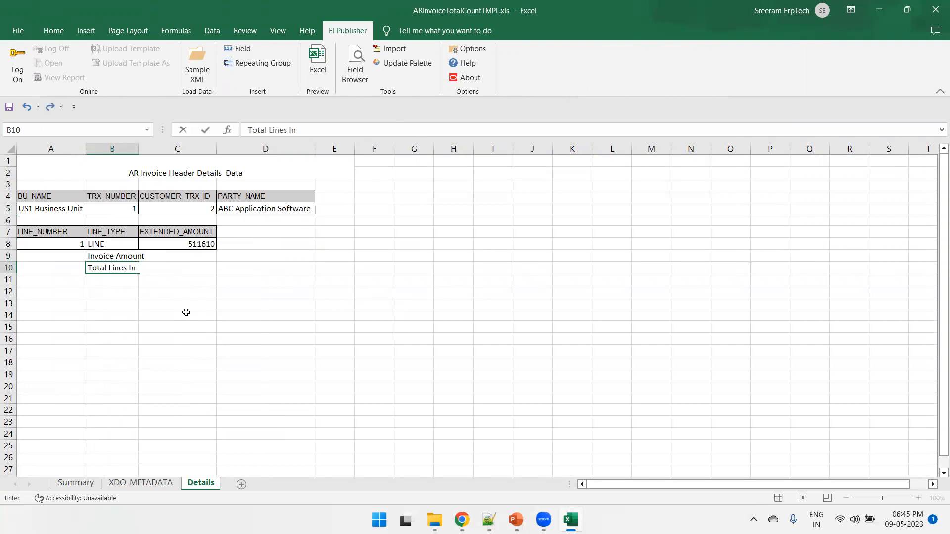
{"action": "key", "text": "Return"}
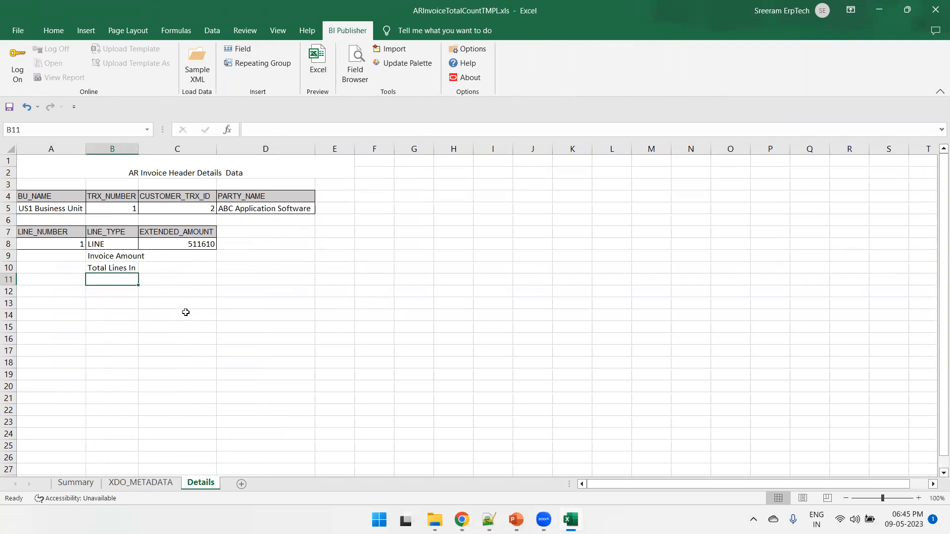
{"action": "double_click", "coordinate": [138, 147]}
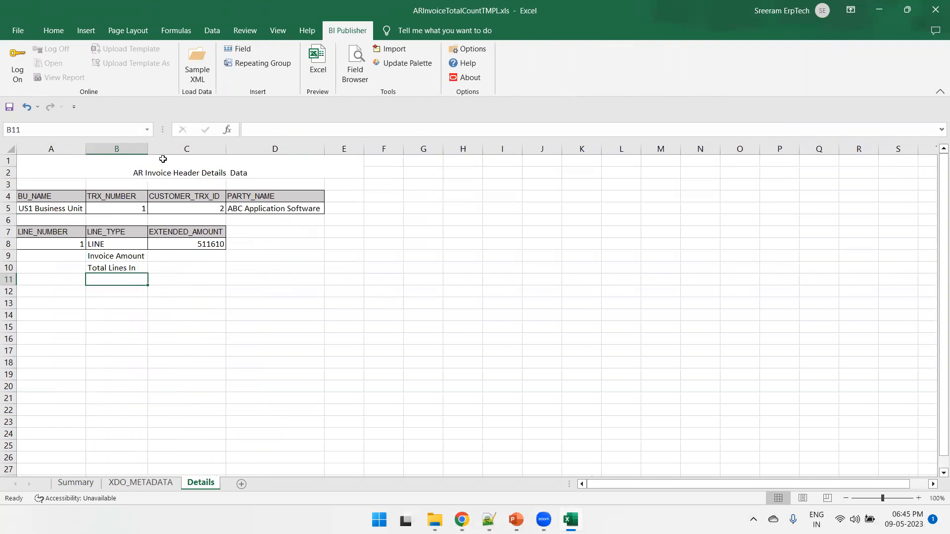
{"action": "left_click", "coordinate": [300, 252]}
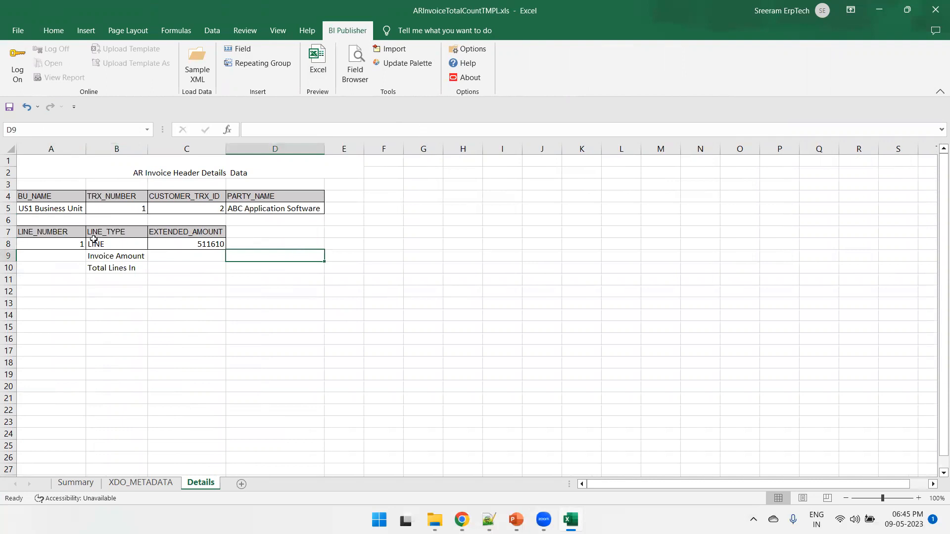
Insert a BI Publisher repeating group for each G_LINES over the line fields in A8:C8
{"action": "left_click_drag", "start_coordinate": [31, 243], "coordinate": [221, 243]}
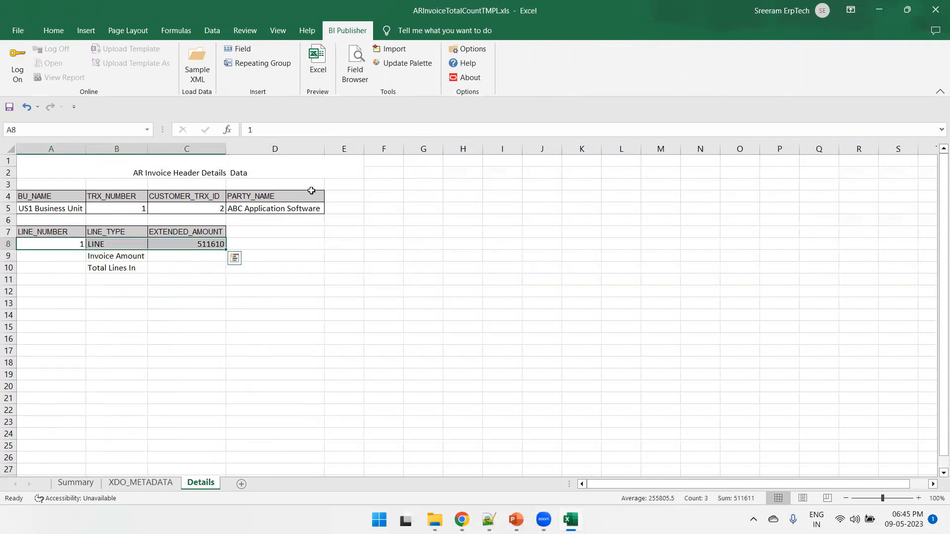
{"action": "left_click", "coordinate": [265, 64]}
{"action": "left_click", "coordinate": [196, 105]}
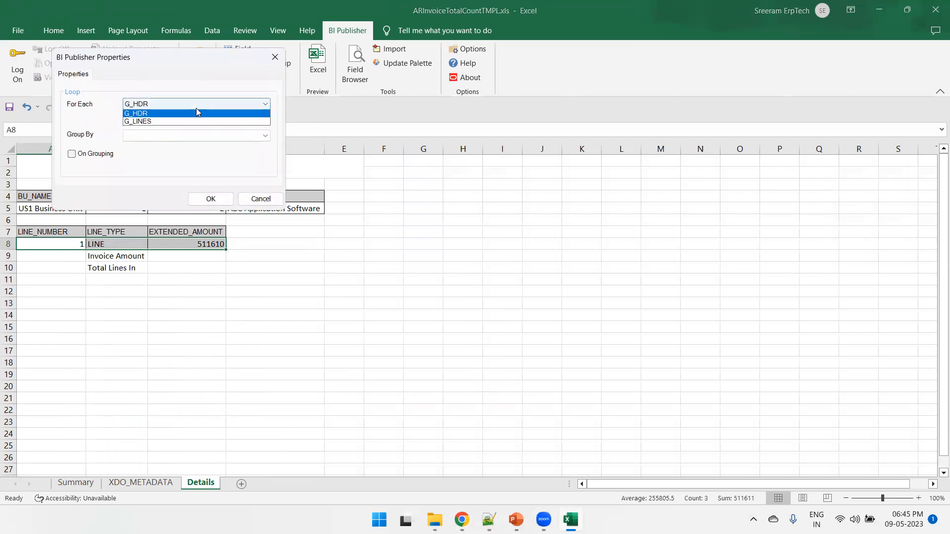
{"action": "left_click", "coordinate": [178, 120]}
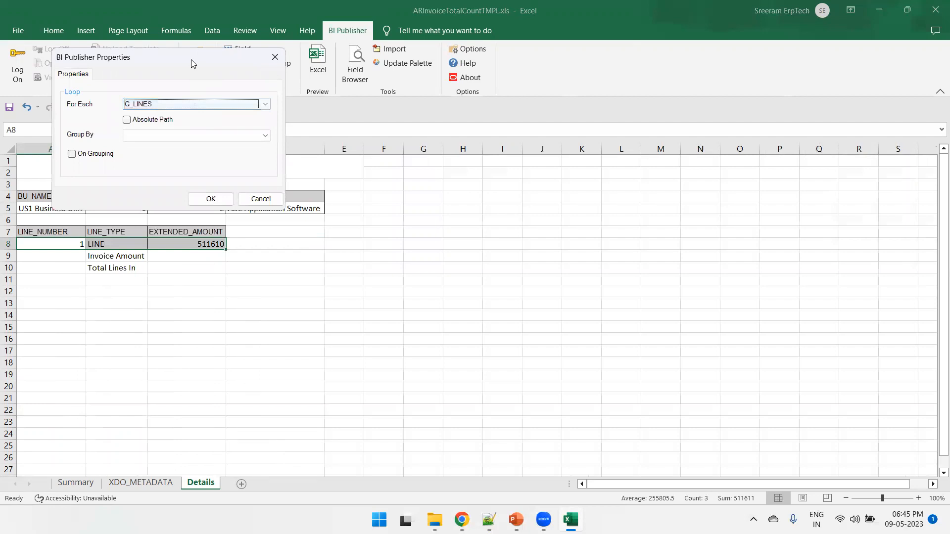
{"action": "left_click_drag", "start_coordinate": [198, 61], "coordinate": [587, 114]}
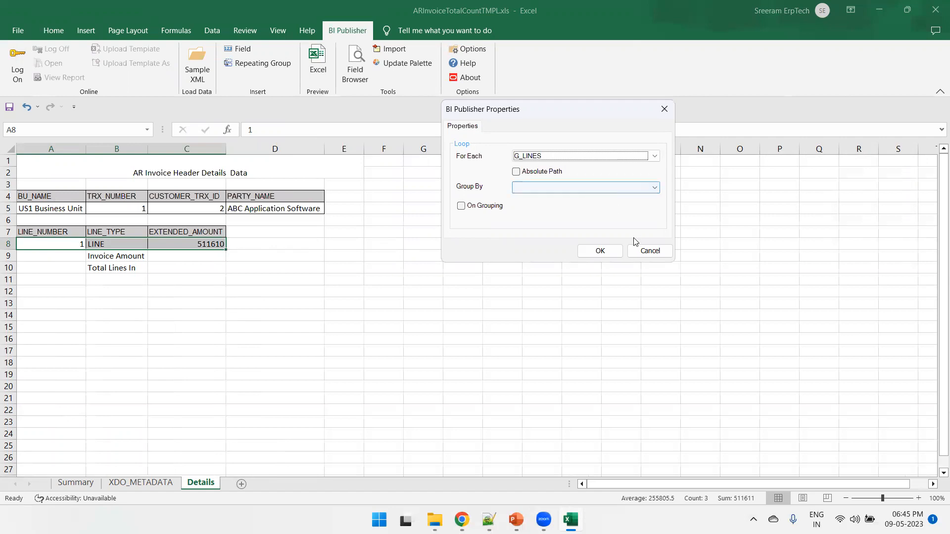
{"action": "left_click", "coordinate": [610, 253]}
{"action": "left_click", "coordinate": [386, 264]}
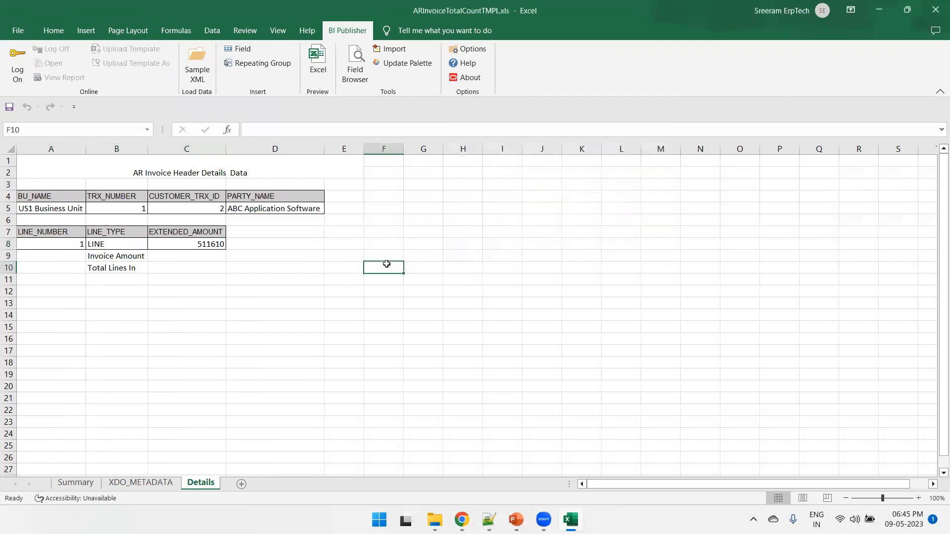
Insert a repeating group for each G_HDR over the whole invoice block A4:D10 on the Details sheet
{"action": "left_click_drag", "start_coordinate": [32, 197], "coordinate": [306, 266]}
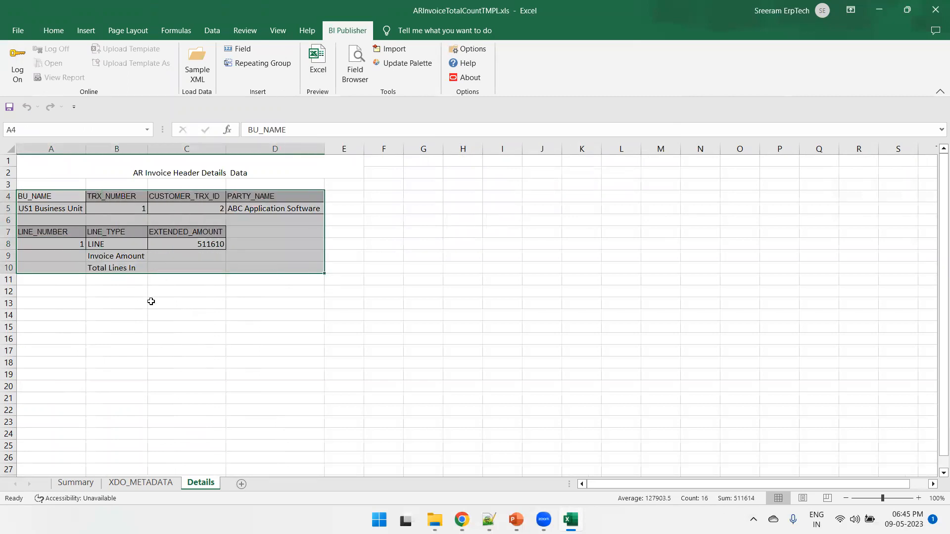
{"action": "left_click", "coordinate": [258, 68]}
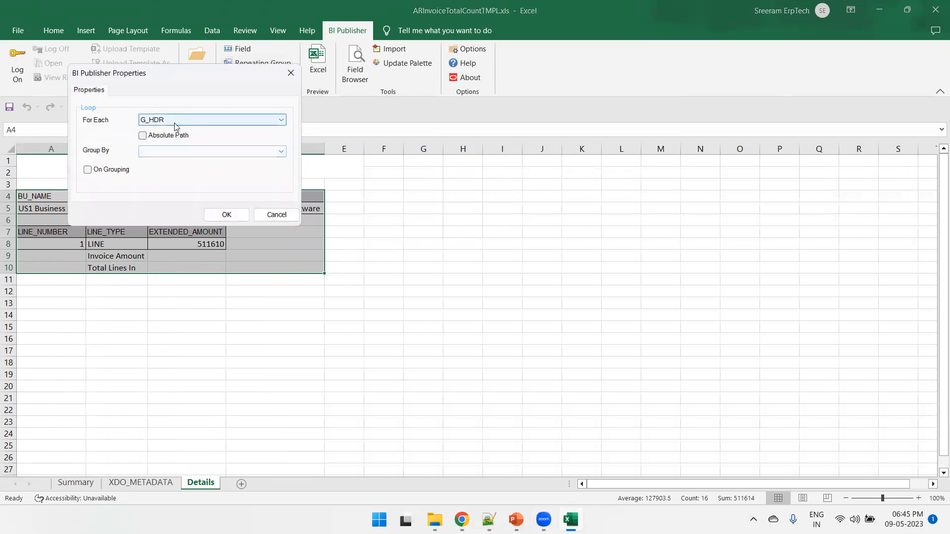
{"action": "left_click", "coordinate": [225, 215]}
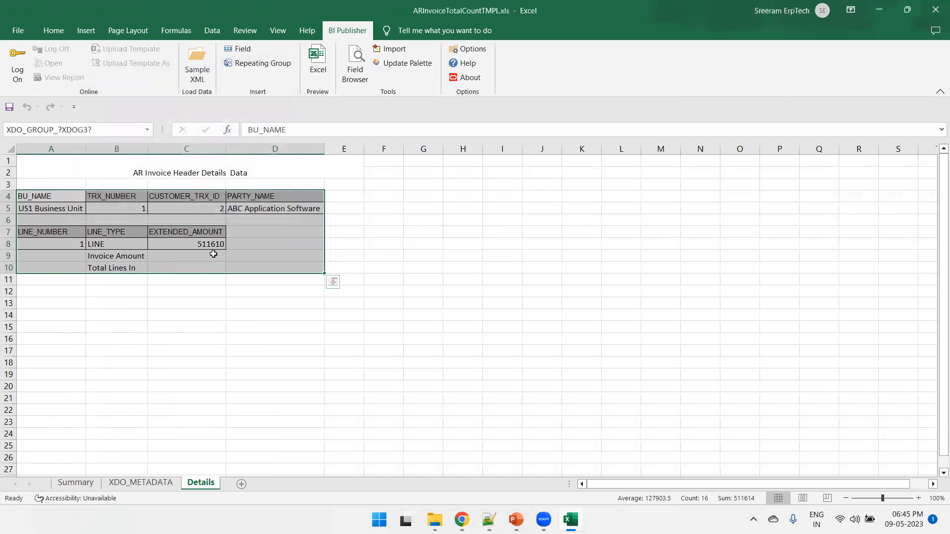
{"action": "left_click", "coordinate": [186, 264]}
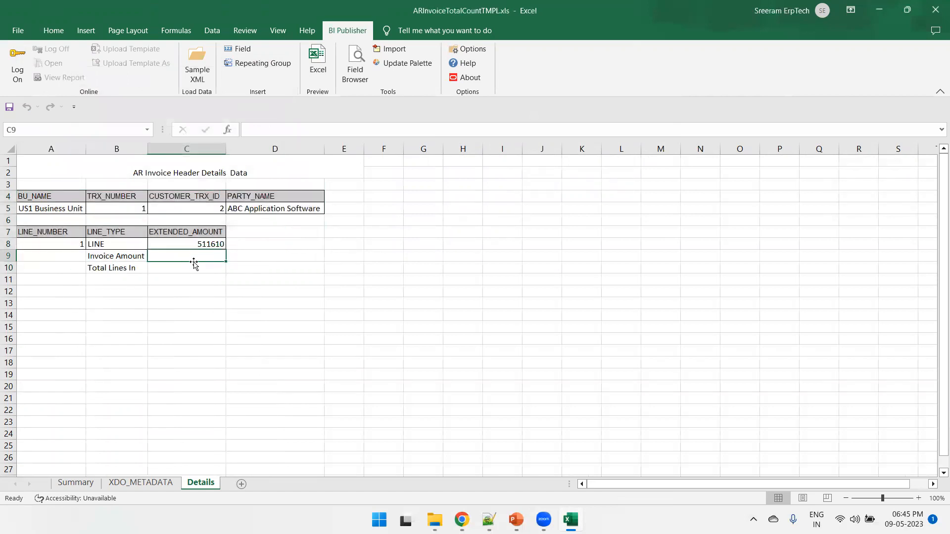
{"action": "left_click_drag", "start_coordinate": [184, 269], "coordinate": [184, 261]}
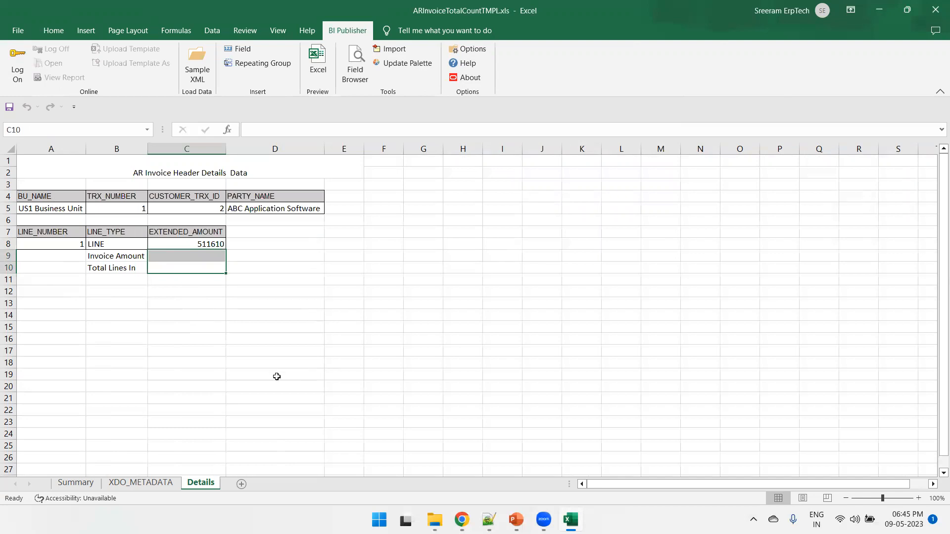
Change the label in B10 to Total Lines Count and autofit column B
{"action": "left_click", "coordinate": [135, 266]}
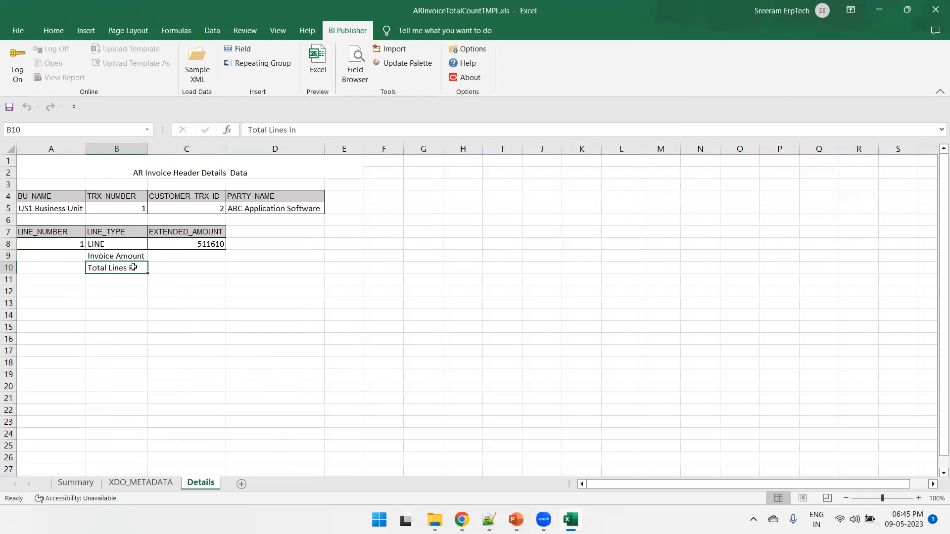
{"action": "triple_click", "coordinate": [298, 131]}
{"action": "left_click", "coordinate": [321, 129]}
{"action": "key", "text": "BackSpace"}
{"action": "key", "text": "BackSpace"}
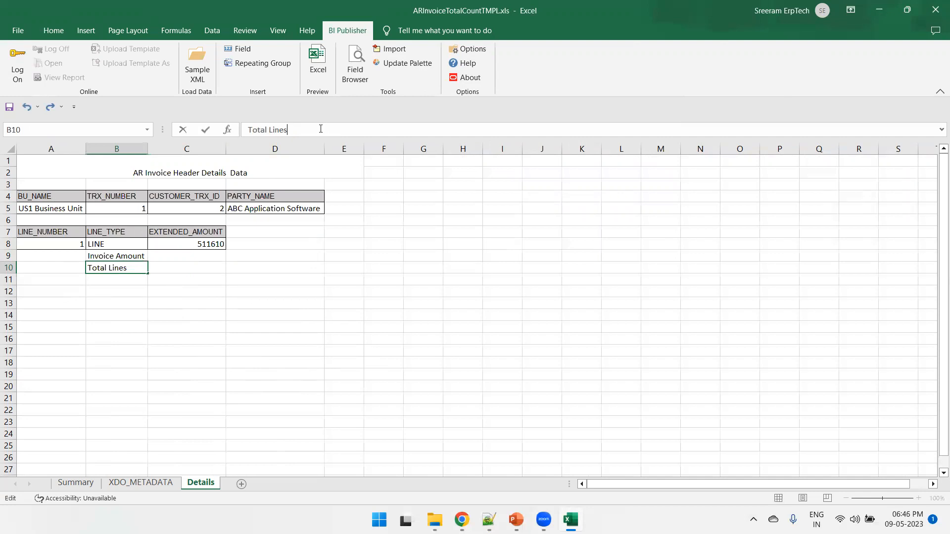
{"action": "type", "text": "Count"}
{"action": "key", "text": "Return"}
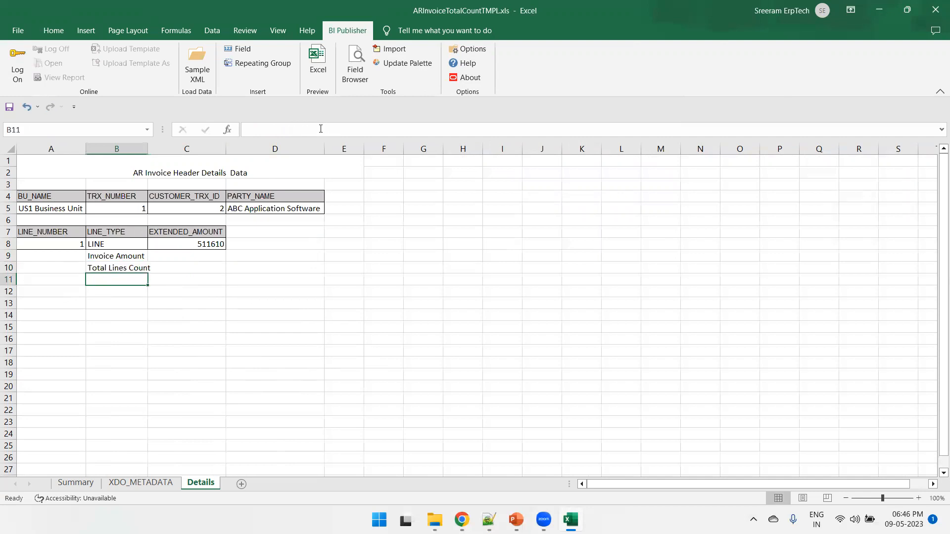
{"action": "double_click", "coordinate": [147, 149]}
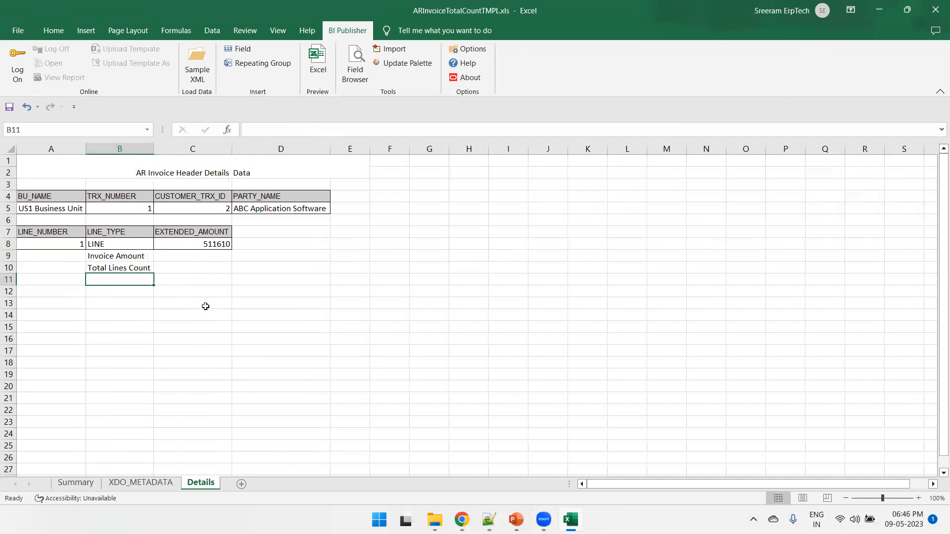
Copy the XDO_?SUM_TOTAL_INV_AMNT? name and its sum formula from A17:B17 of XDO_METADATA into rows 27 and 28
{"action": "left_click", "coordinate": [166, 483]}
{"action": "scroll", "coordinate": [190, 411], "scroll_direction": "down", "scroll_amount": 3}
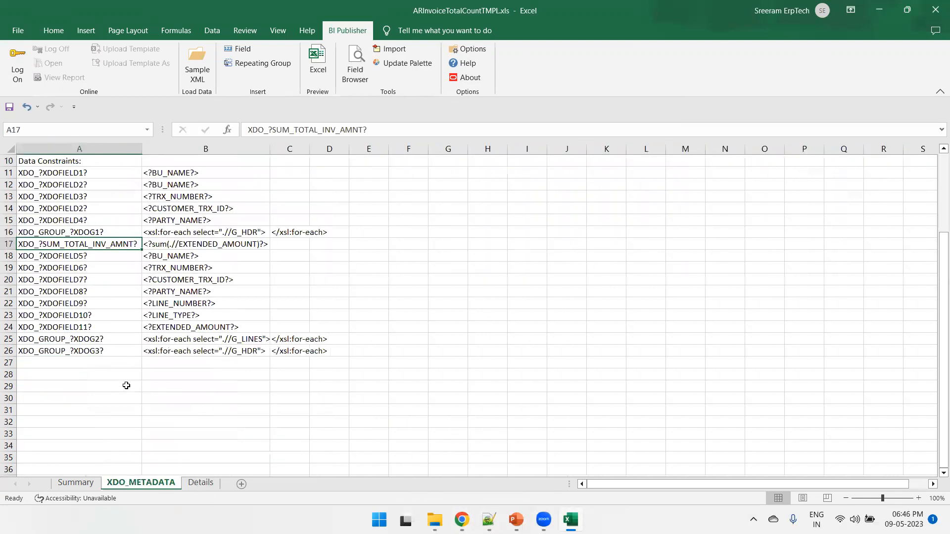
{"action": "left_click_drag", "start_coordinate": [231, 327], "coordinate": [101, 326]}
{"action": "left_click_drag", "start_coordinate": [95, 248], "coordinate": [218, 244]}
{"action": "key", "text": "ctrl+c"}
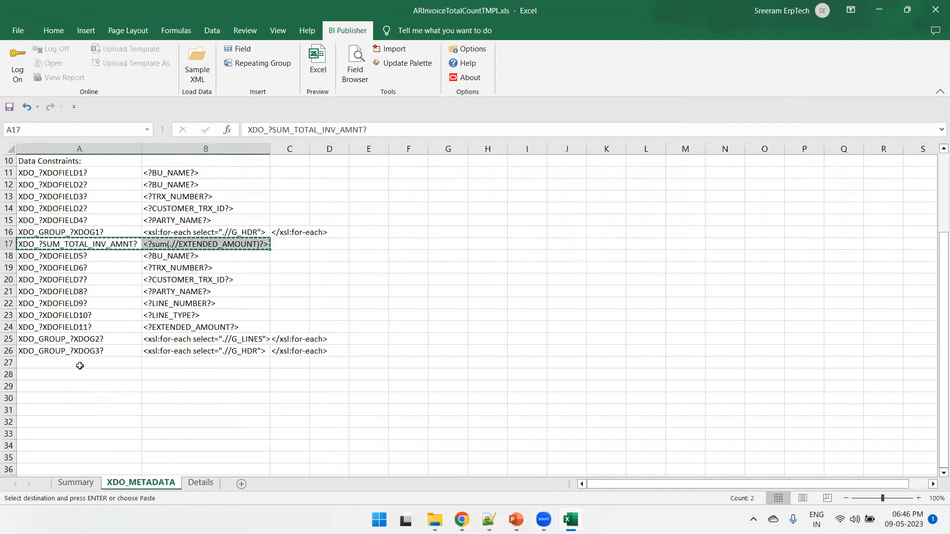
{"action": "left_click", "coordinate": [79, 366]}
{"action": "key", "text": "ctrl+v"}
{"action": "left_click", "coordinate": [74, 373]}
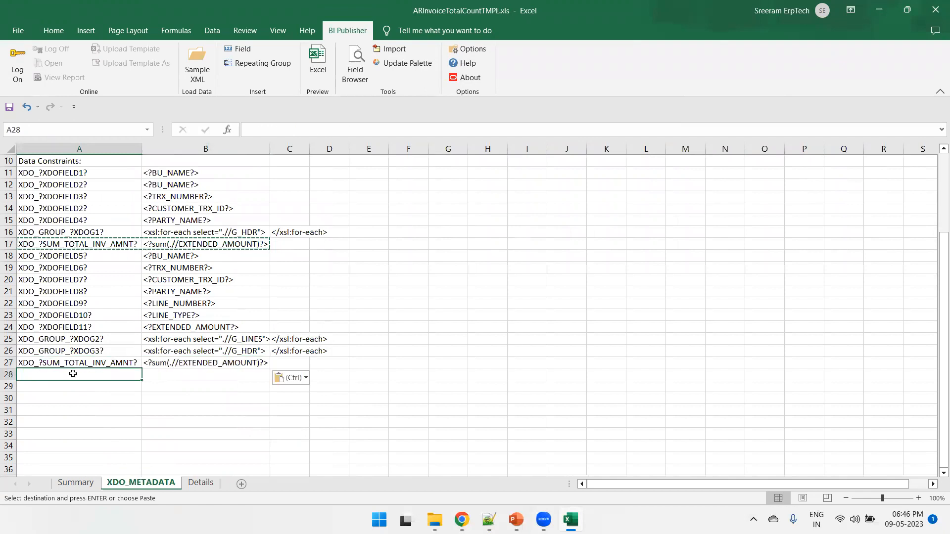
{"action": "key", "text": "ctrl+v"}
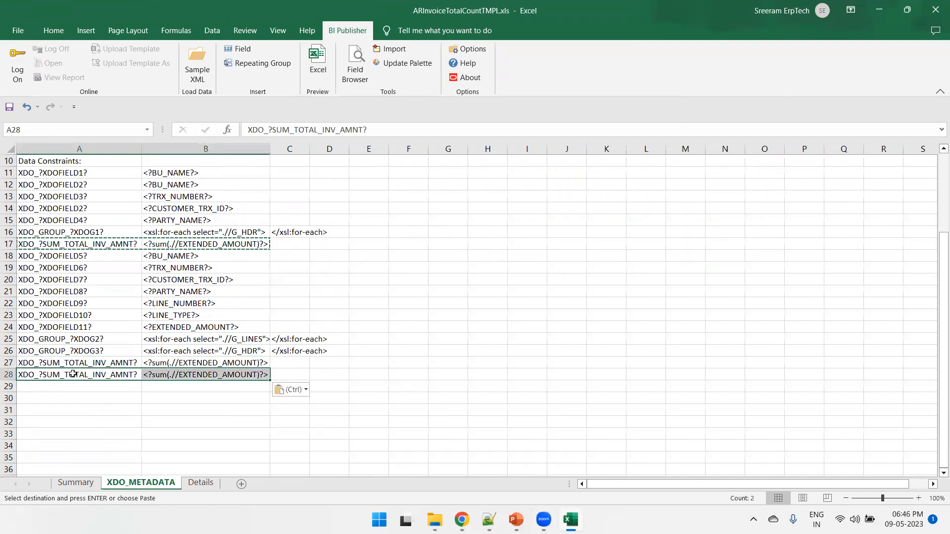
Rename the copied field in A27 of XDO_METADATA as XDO_?DTL_TOTAL_INV_AMNT?
{"action": "left_click", "coordinate": [102, 364]}
{"action": "left_click_drag", "start_coordinate": [271, 130], "coordinate": [291, 129]}
{"action": "type", "text": "DTL"}
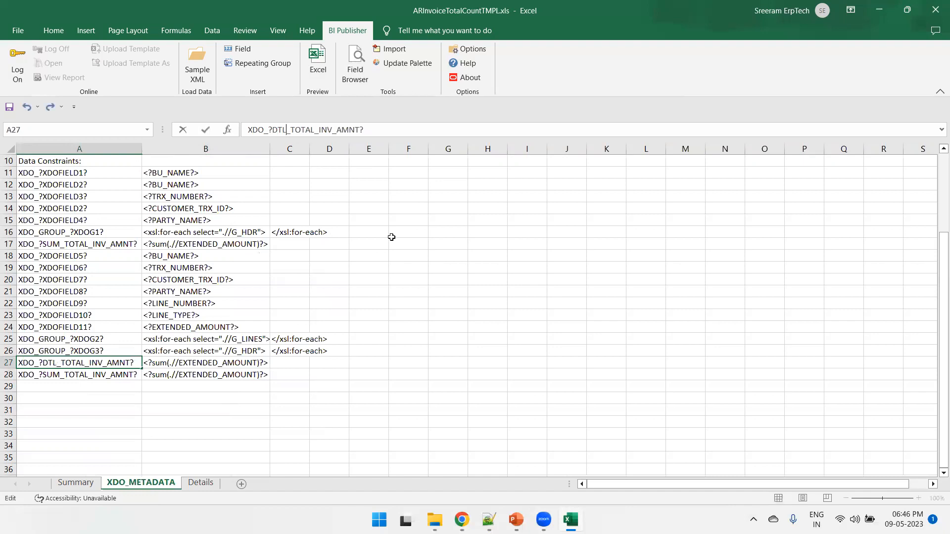
{"action": "key", "text": "Return"}
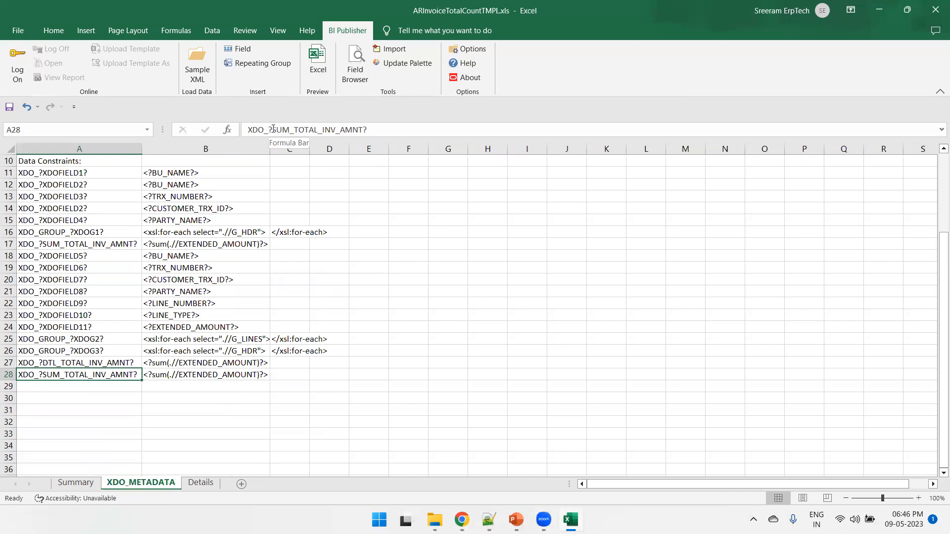
Rename the copied field in A28 of XDO_METADATA as XDO_?DTL_OTAL_INV_CNT?
{"action": "left_click_drag", "start_coordinate": [271, 129], "coordinate": [297, 130]}
{"action": "type", "text": "DTL"}
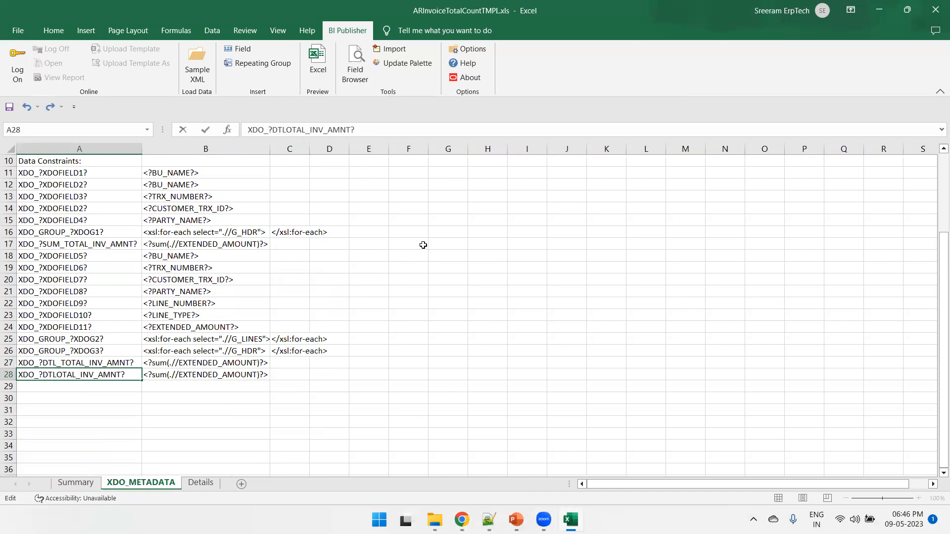
{"action": "type", "text": "_"}
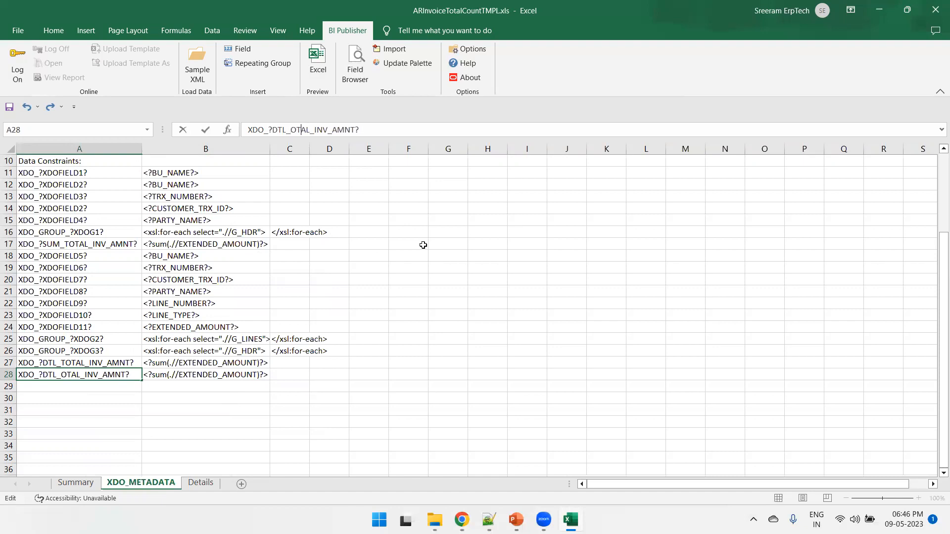
{"action": "key", "text": "BackSpace"}
{"action": "key", "text": "BackSpace"}
{"action": "key", "text": "BackSpace"}
{"action": "key", "text": "BackSpace"}
{"action": "type", "text": "CNT"}
{"action": "key", "text": "Return"}
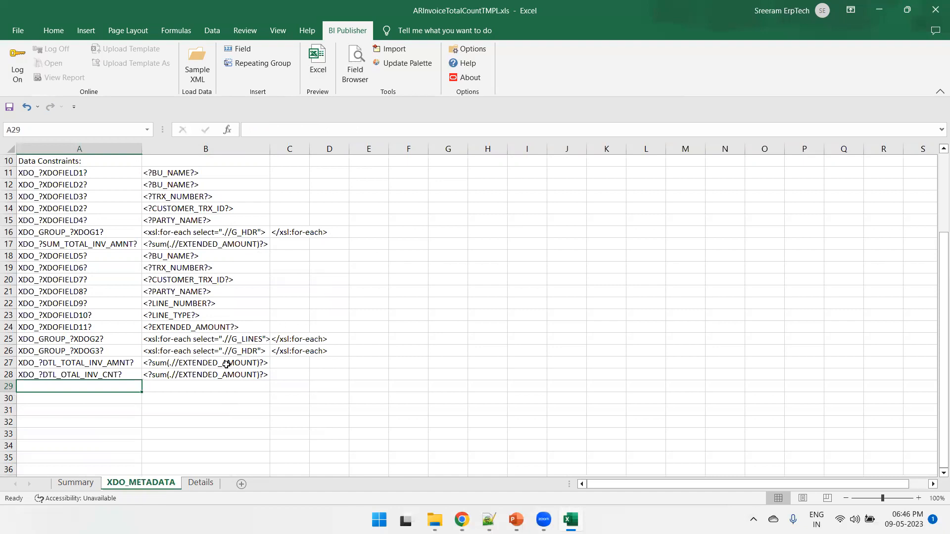
Change the formula in B28 of XDO_METADATA to <?count(.//EXTENDED_AMOUNT)?> and autofit column B
{"action": "left_click", "coordinate": [158, 372]}
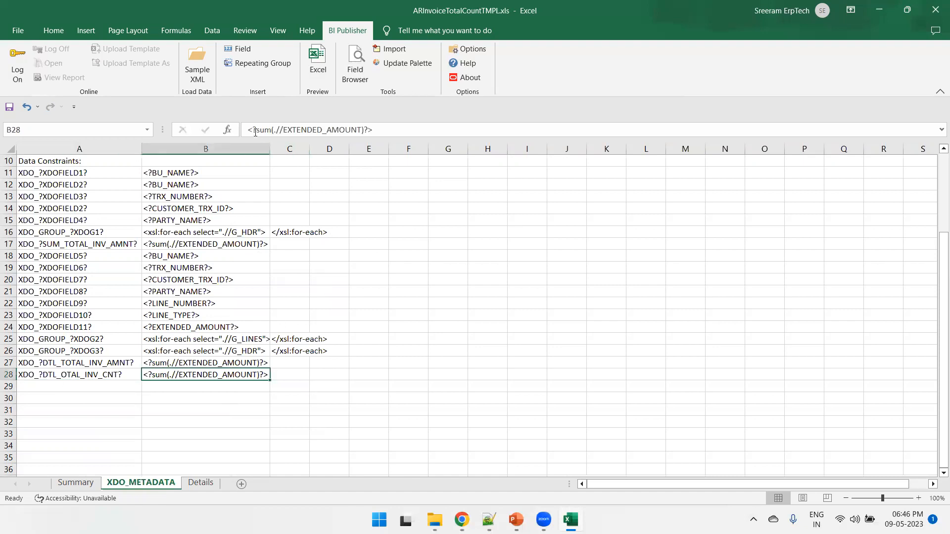
{"action": "left_click", "coordinate": [255, 130]}
{"action": "key", "text": "shift+Right"}
{"action": "key", "text": "shift+Right"}
{"action": "key", "text": "shift+Right"}
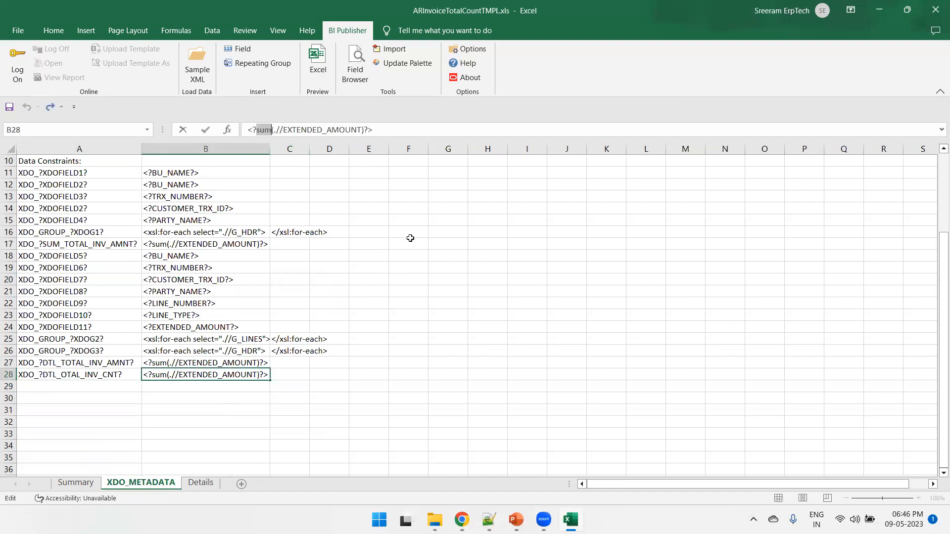
{"action": "type", "text": "count"}
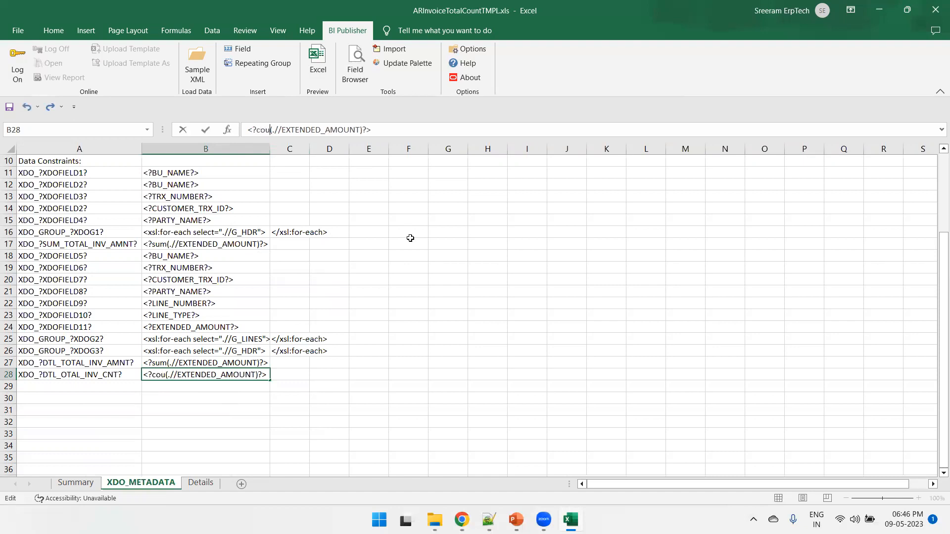
{"action": "key", "text": "Return"}
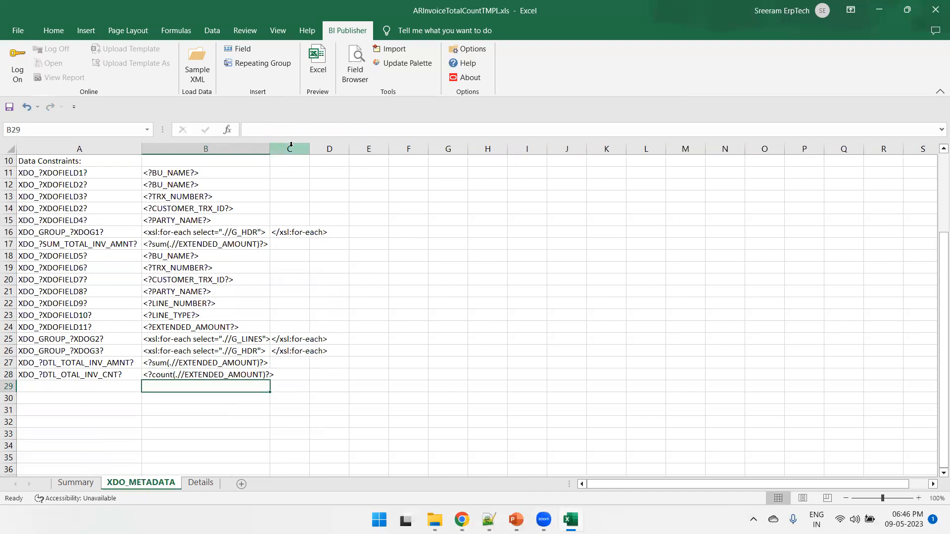
{"action": "double_click", "coordinate": [270, 149]}
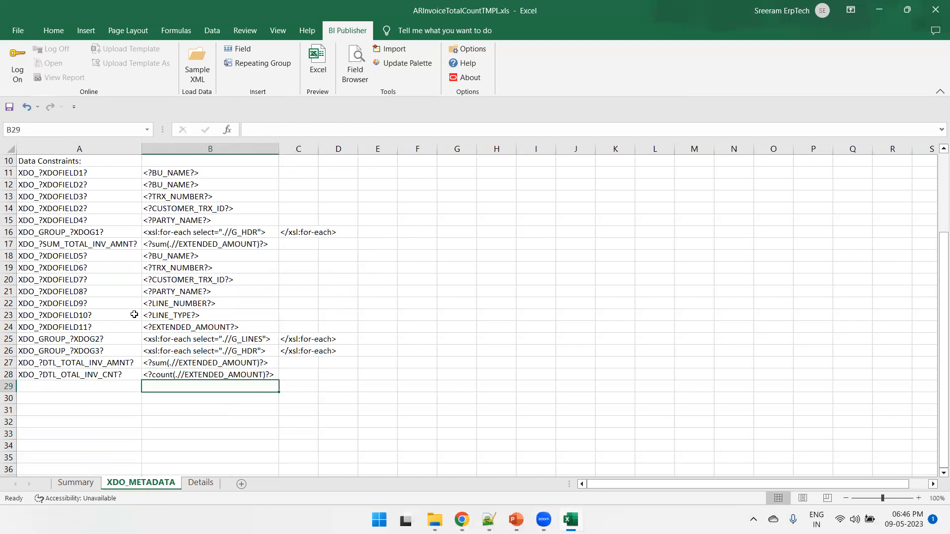
Copy the field name XDO_?DTL_TOTAL_INV_AMNT? from XDO_METADATA and assign it as the cell name of C9 on the Details sheet
{"action": "left_click", "coordinate": [98, 359]}
{"action": "key", "text": "ctrl+c"}
{"action": "left_click", "coordinate": [201, 483]}
{"action": "left_click", "coordinate": [186, 253]}
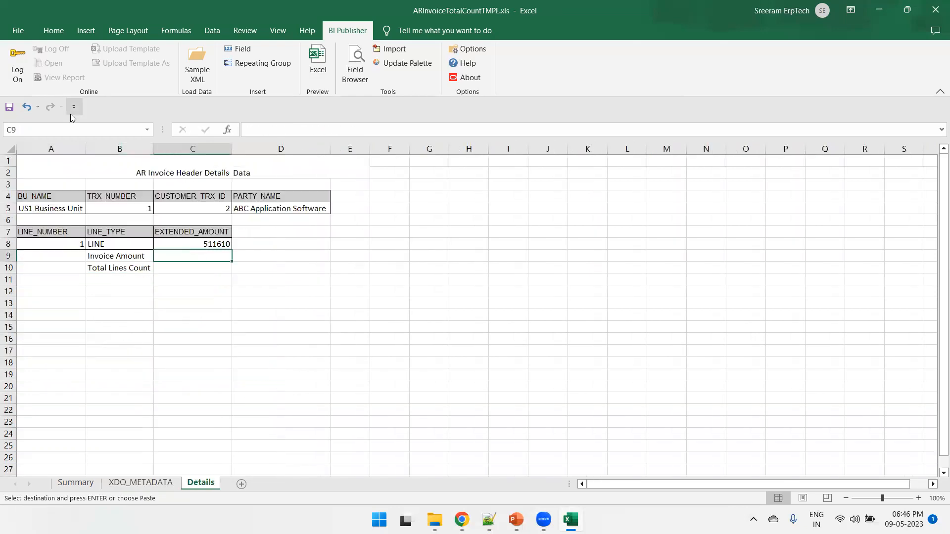
{"action": "left_click", "coordinate": [55, 129]}
{"action": "key", "text": "ctrl+v"}
{"action": "key", "text": "Return"}
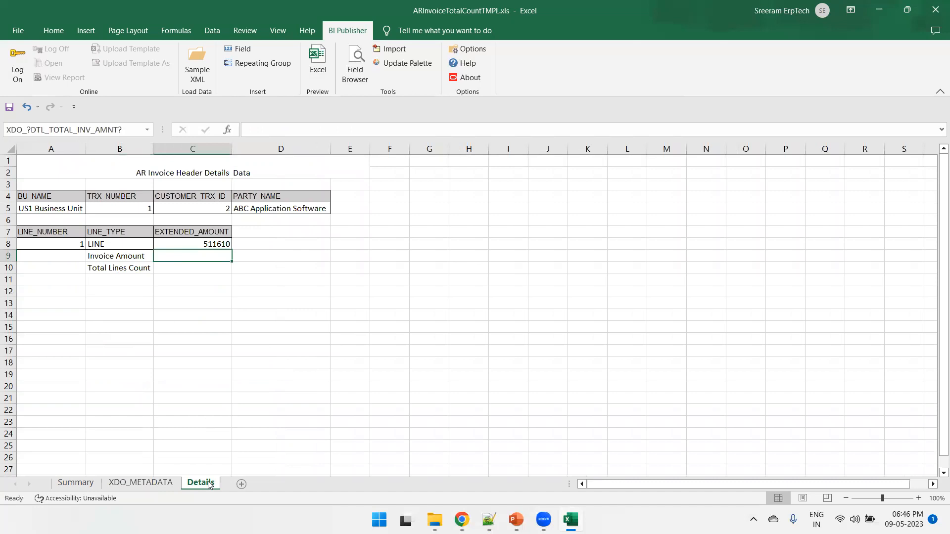
Copy the field name XDO_?DTL_OTAL_INV_CNT? from XDO_METADATA and assign it as the cell name of C10 on the Details sheet
{"action": "left_click", "coordinate": [144, 483]}
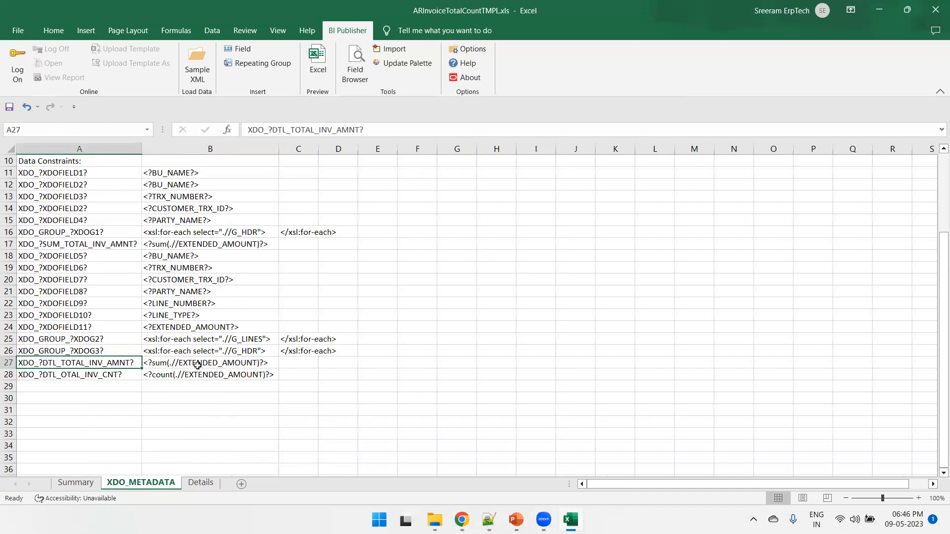
{"action": "left_click", "coordinate": [167, 377]}
{"action": "left_click", "coordinate": [111, 375]}
{"action": "key", "text": "ctrl+c"}
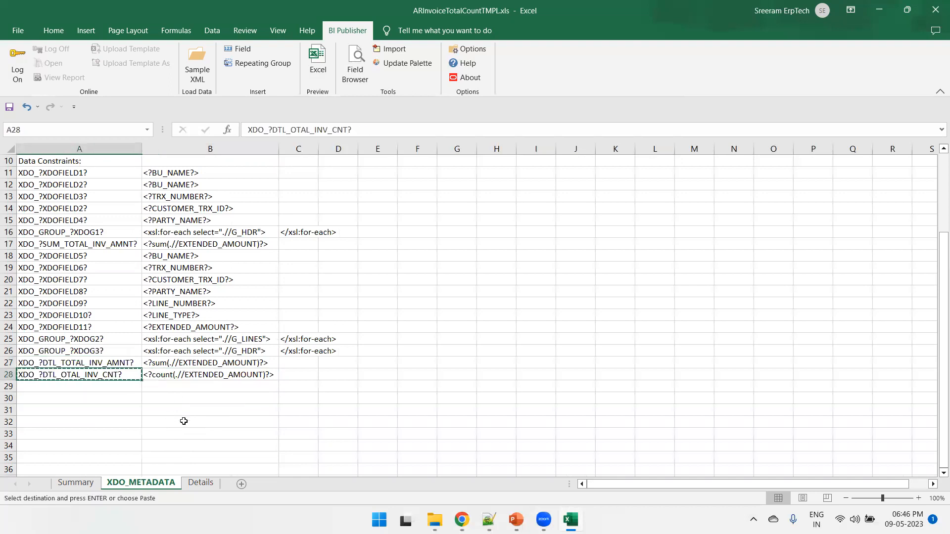
{"action": "left_click", "coordinate": [201, 483]}
{"action": "left_click", "coordinate": [176, 269]}
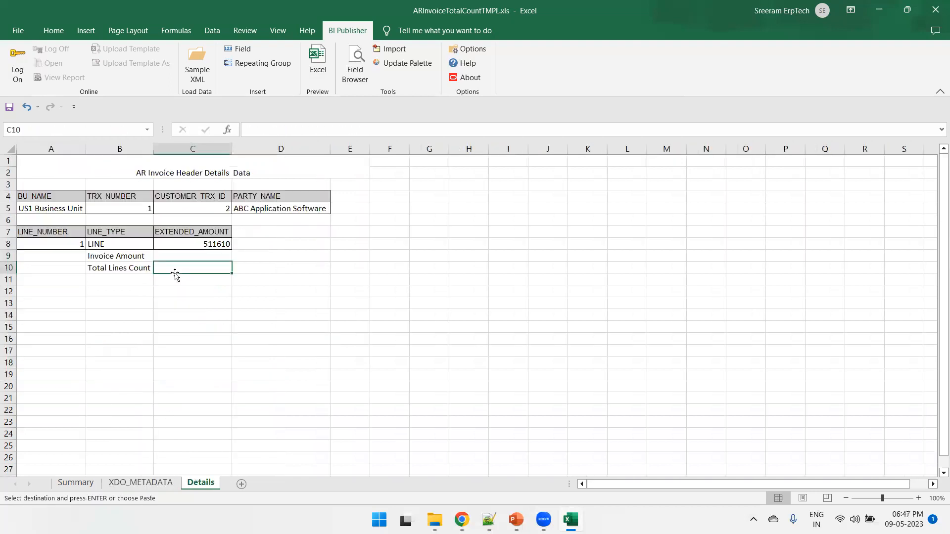
{"action": "key", "text": "ctrl+v"}
{"action": "key", "text": "ctrl+z"}
{"action": "left_click", "coordinate": [80, 130]}
{"action": "key", "text": "ctrl+v"}
{"action": "key", "text": "Return"}
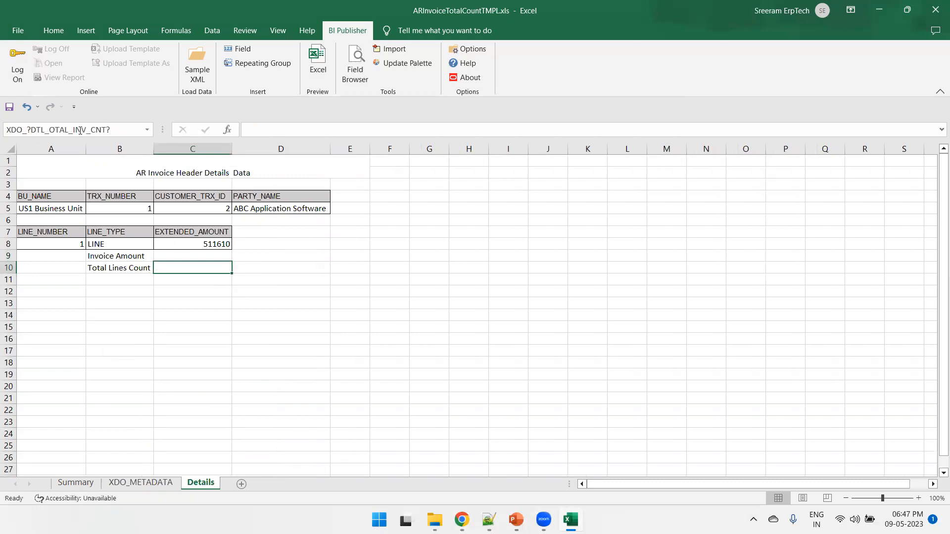
Save the template and generate its Excel preview, continuing past the compatibility check
{"action": "key", "text": "ctrl+s"}
{"action": "key", "text": "Return"}
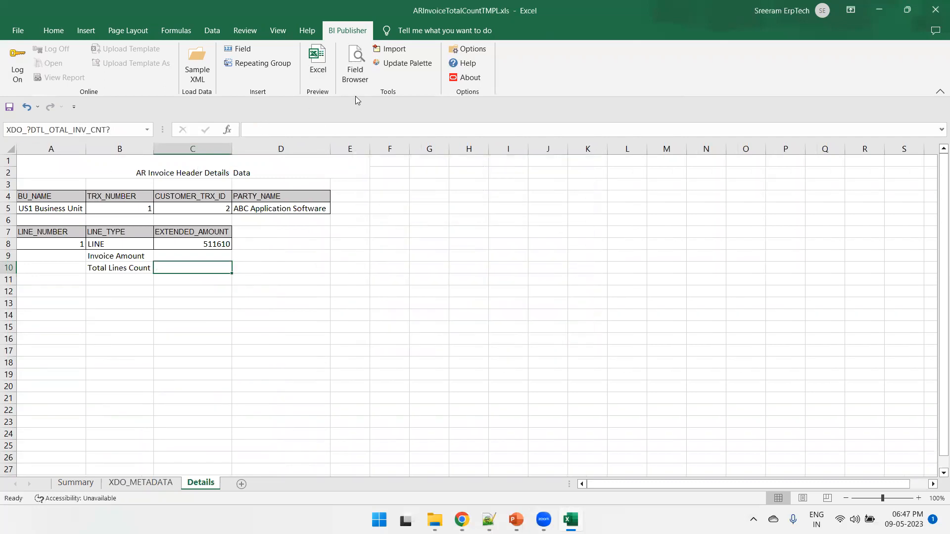
{"action": "left_click", "coordinate": [322, 67]}
{"action": "left_click", "coordinate": [505, 337]}
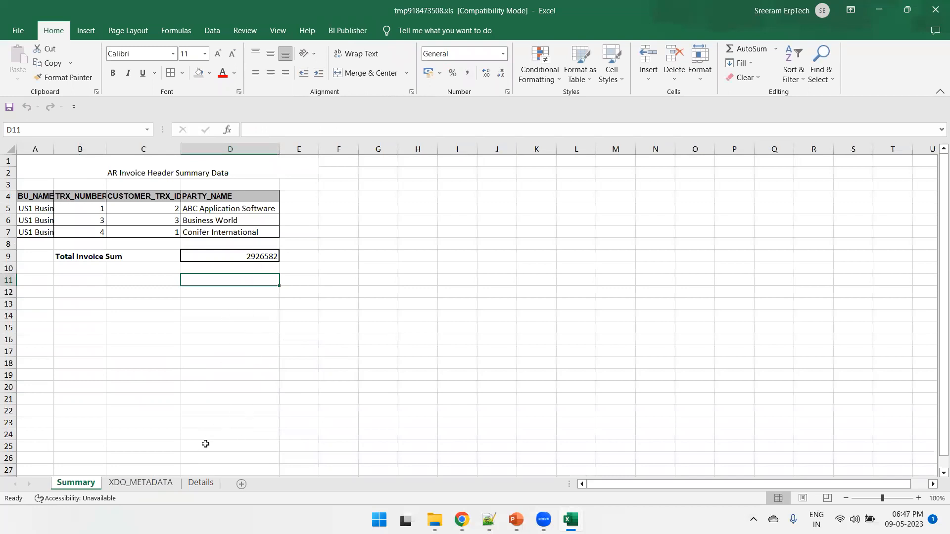
Check each invoice's line amounts on the preview's Details sheet against its Invoice Amount and Total Lines Count
{"action": "left_click", "coordinate": [193, 485]}
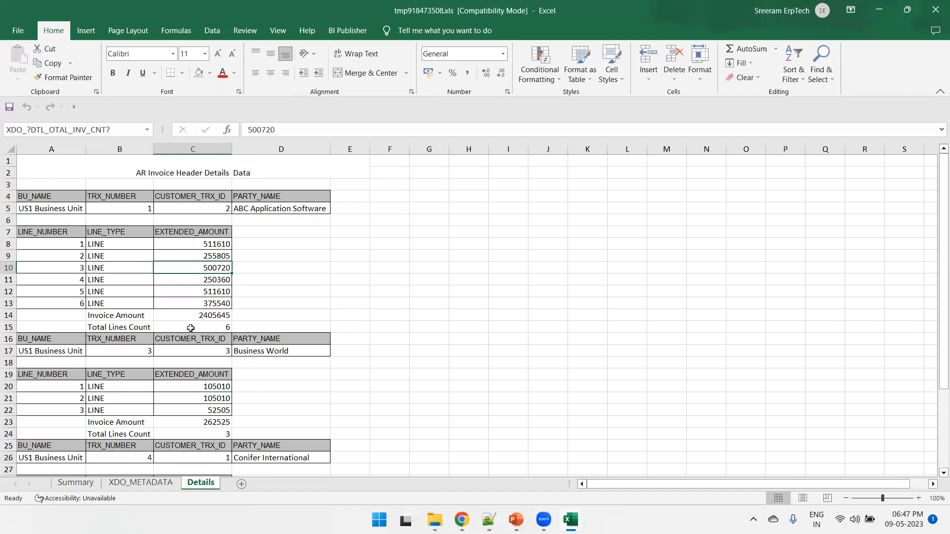
{"action": "left_click_drag", "start_coordinate": [219, 244], "coordinate": [218, 314]}
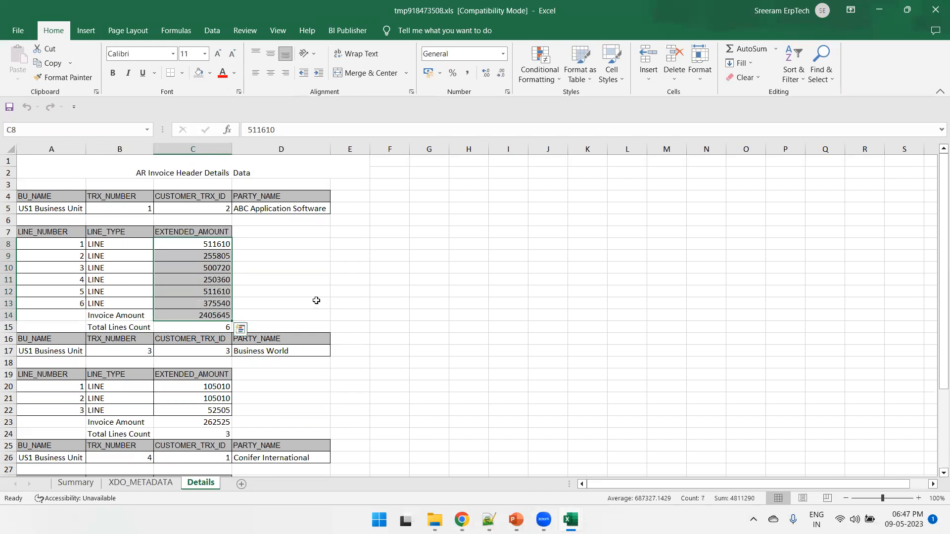
{"action": "left_click_drag", "start_coordinate": [199, 246], "coordinate": [203, 304]}
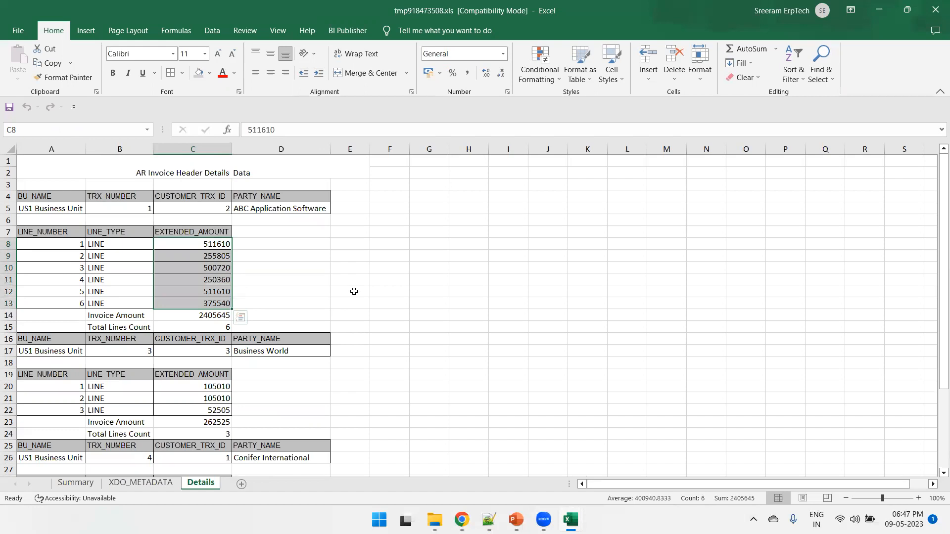
{"action": "scroll", "coordinate": [354, 292], "scroll_direction": "down", "scroll_amount": 2}
{"action": "left_click_drag", "start_coordinate": [216, 316], "coordinate": [218, 340]}
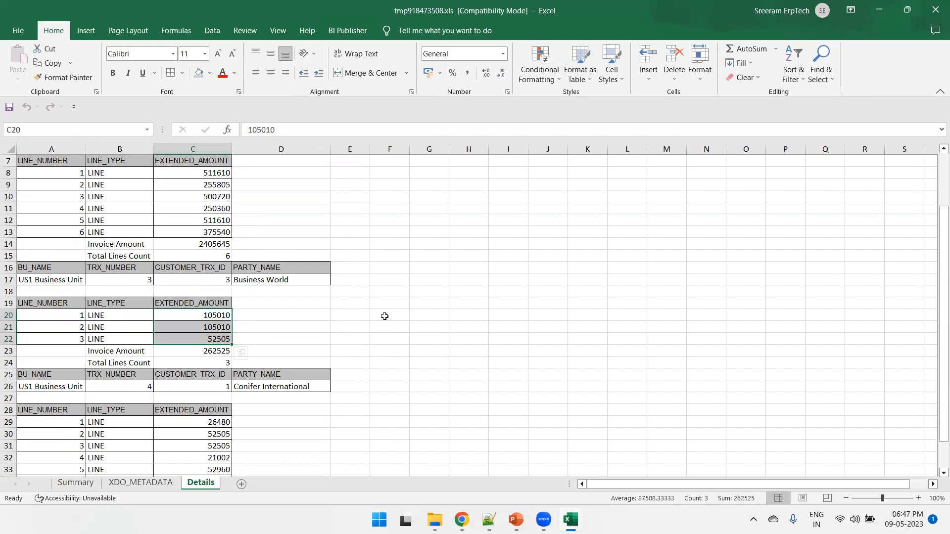
{"action": "scroll", "coordinate": [384, 316], "scroll_direction": "down", "scroll_amount": 3}
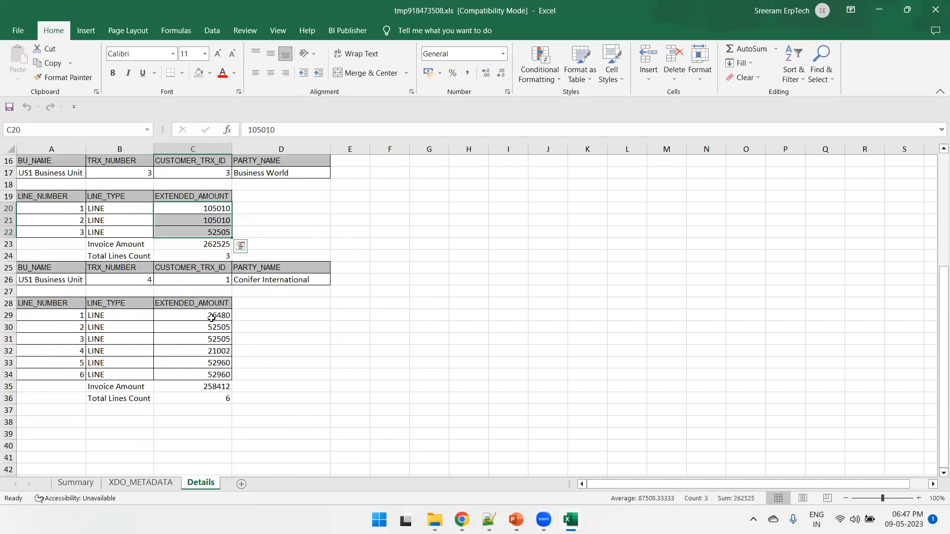
{"action": "left_click_drag", "start_coordinate": [211, 318], "coordinate": [218, 364]}
{"action": "left_click", "coordinate": [335, 341]}
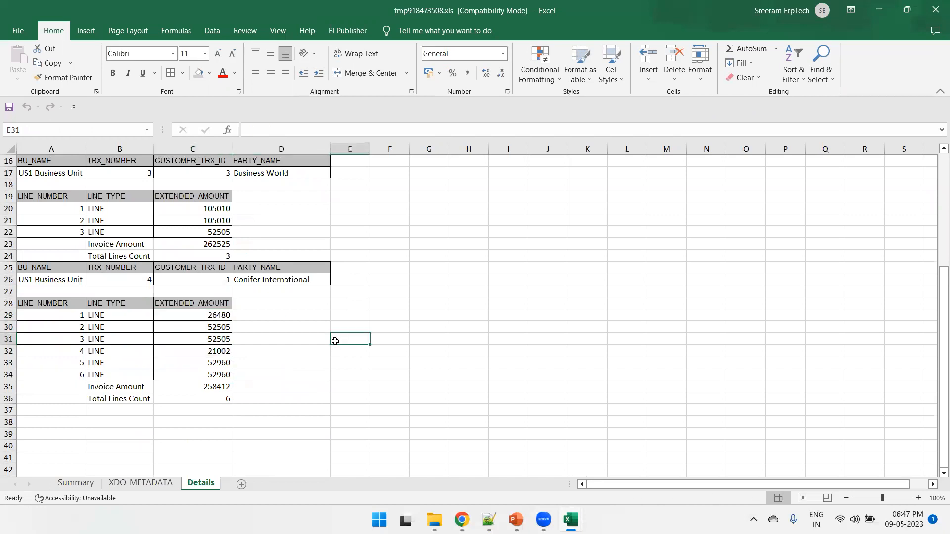
Return to the template, add borders to all cells in A9:C10 of Details, and bold the labels in B9:B10
{"action": "key", "text": "alt+Tab"}
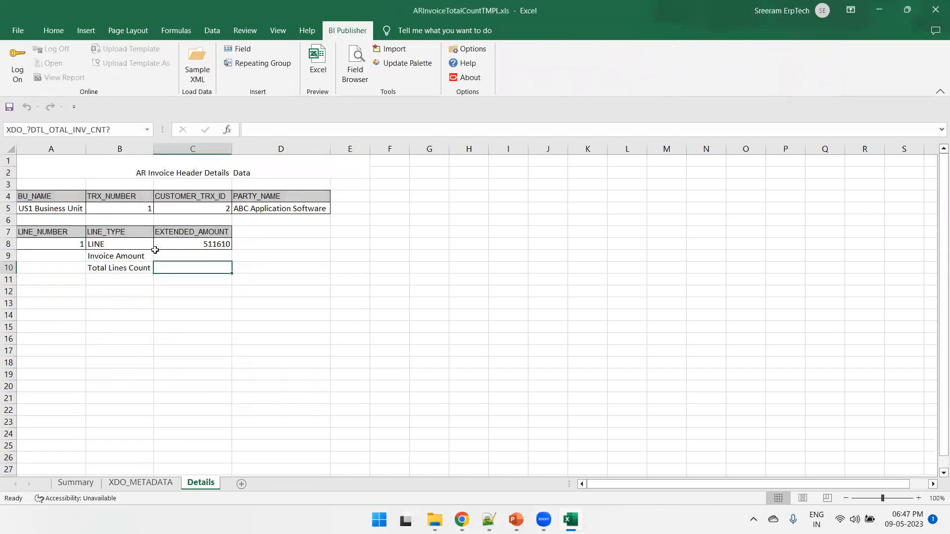
{"action": "left_click_drag", "start_coordinate": [37, 255], "coordinate": [231, 272]}
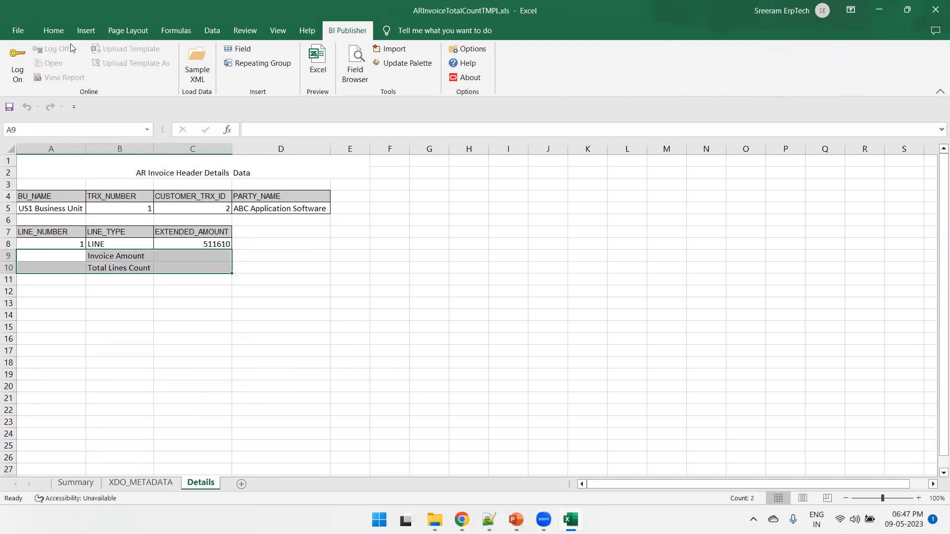
{"action": "left_click", "coordinate": [54, 30]}
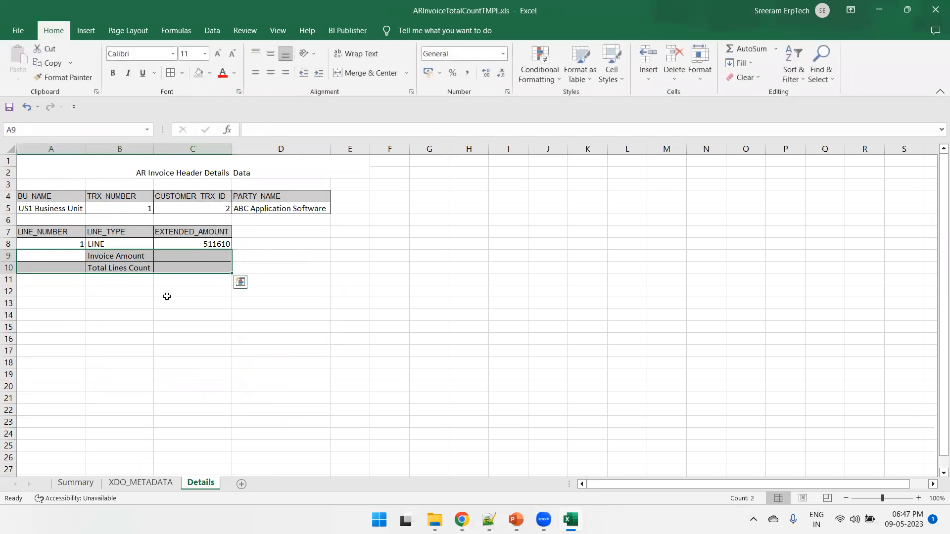
{"action": "left_click_drag", "start_coordinate": [165, 295], "coordinate": [168, 303]}
{"action": "left_click_drag", "start_coordinate": [116, 257], "coordinate": [118, 269]}
{"action": "key", "text": "ctrl+b"}
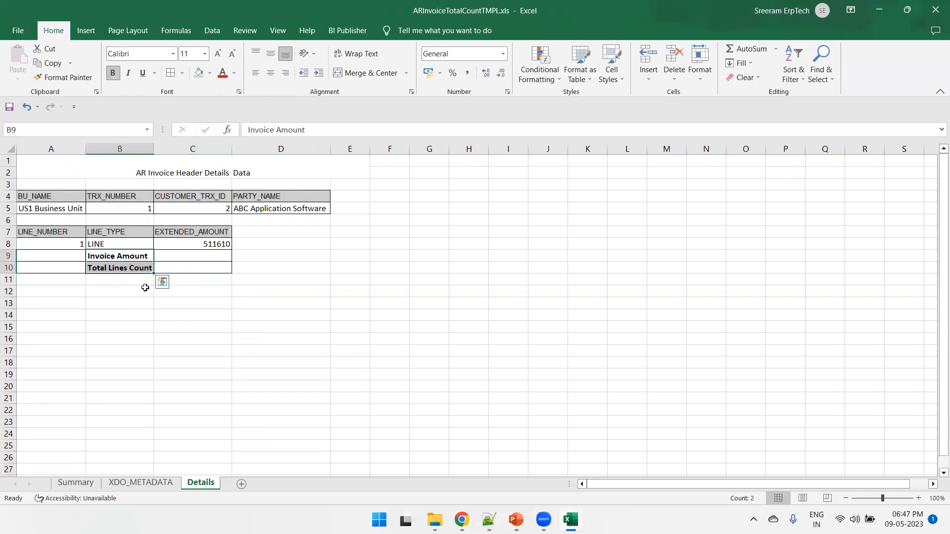
Apply thick outside borders to each of the value cells C9 and C10 on the Details sheet
{"action": "left_click", "coordinate": [189, 259]}
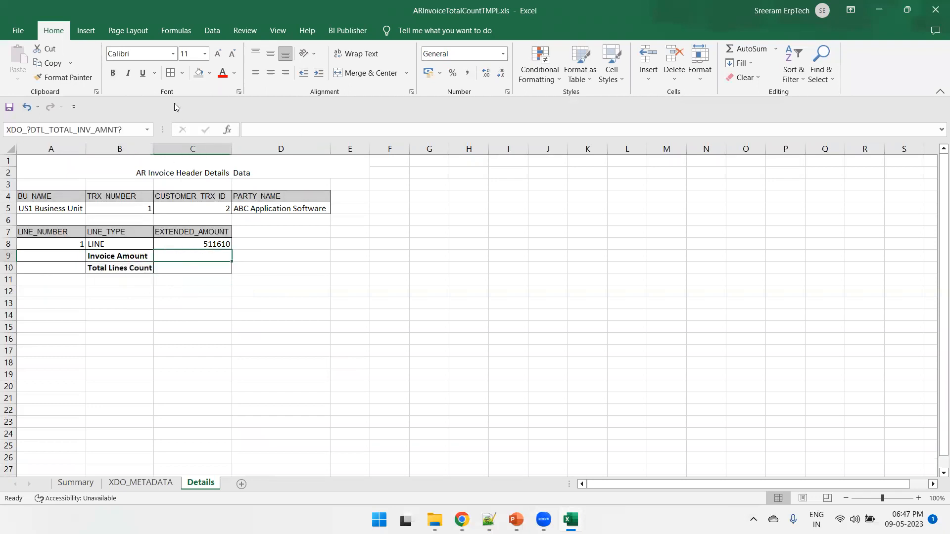
{"action": "left_click", "coordinate": [181, 73]}
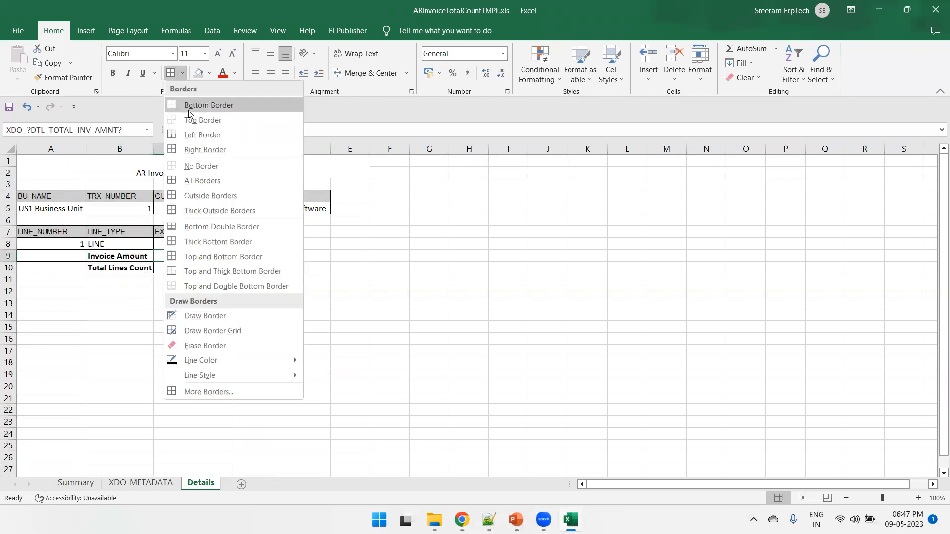
{"action": "left_click", "coordinate": [199, 203]}
{"action": "left_click", "coordinate": [191, 268]}
{"action": "left_click", "coordinate": [170, 73]}
{"action": "left_click", "coordinate": [351, 348]}
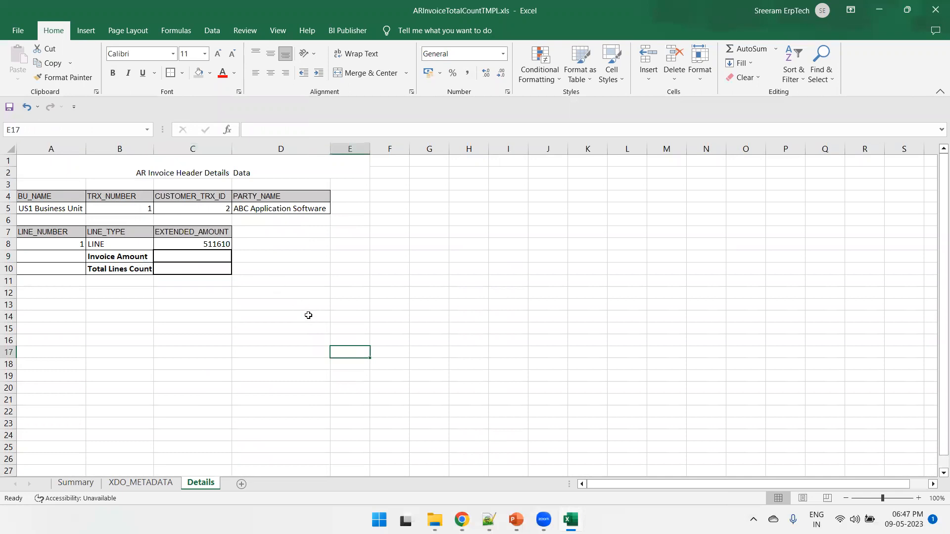
Save the template, continuing past the compatibility check, and review its Summary and Details sheets
{"action": "left_click", "coordinate": [308, 315]}
{"action": "key", "text": "ctrl+s"}
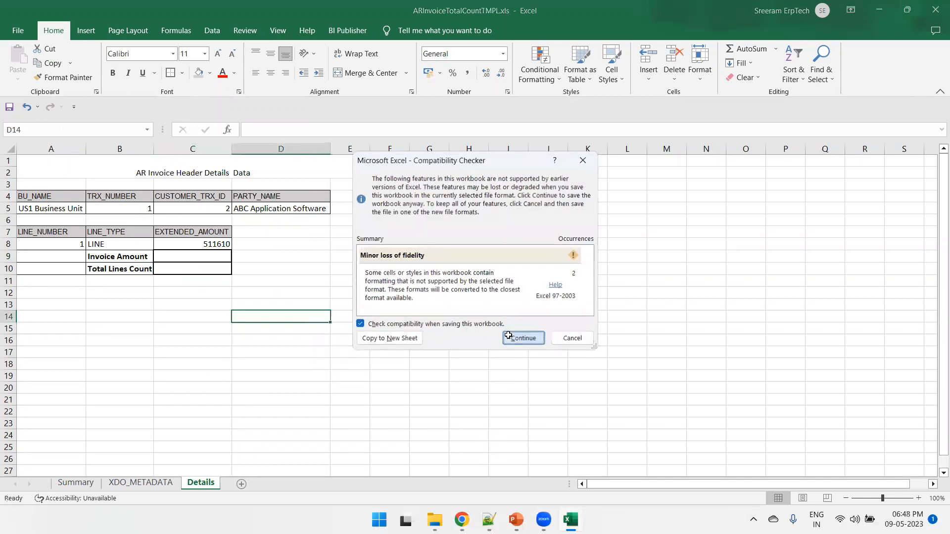
{"action": "left_click", "coordinate": [523, 338]}
{"action": "left_click", "coordinate": [75, 482]}
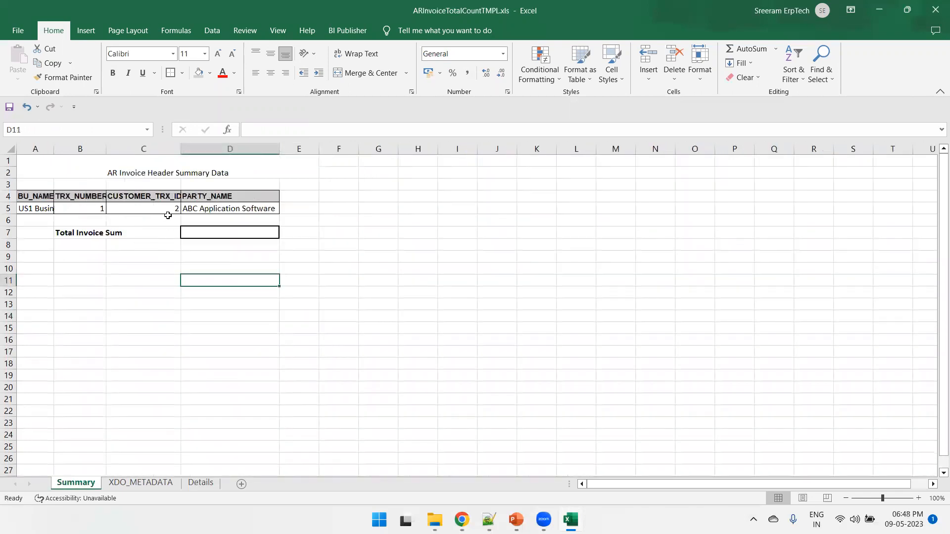
{"action": "left_click", "coordinate": [201, 484]}
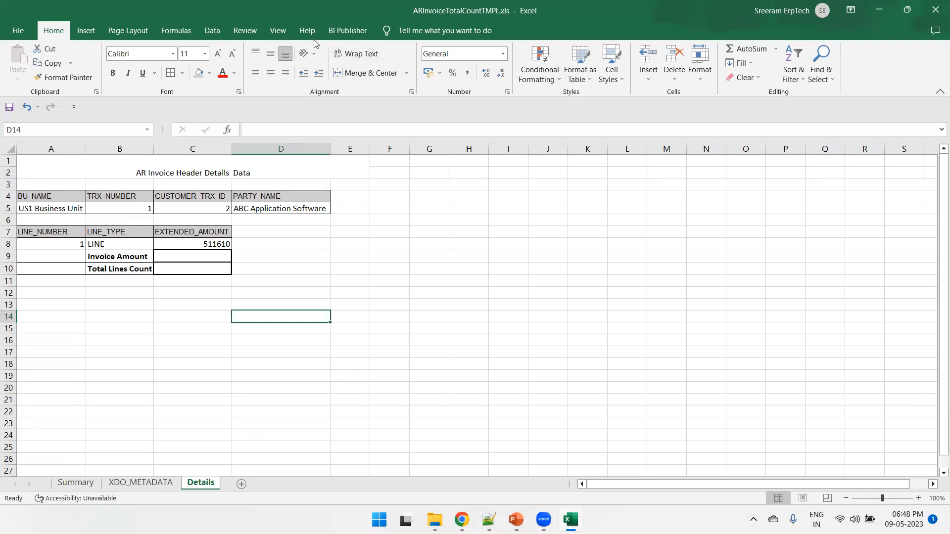
Preview the formatted template in Excel and look through the invoice blocks on the Details sheet
{"action": "left_click", "coordinate": [347, 30]}
{"action": "left_click", "coordinate": [317, 62]}
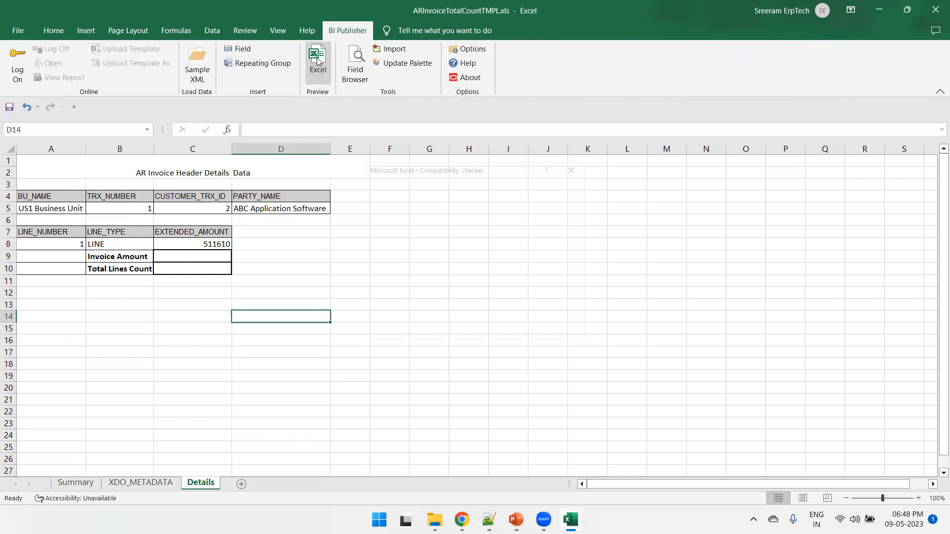
{"action": "left_click", "coordinate": [515, 336]}
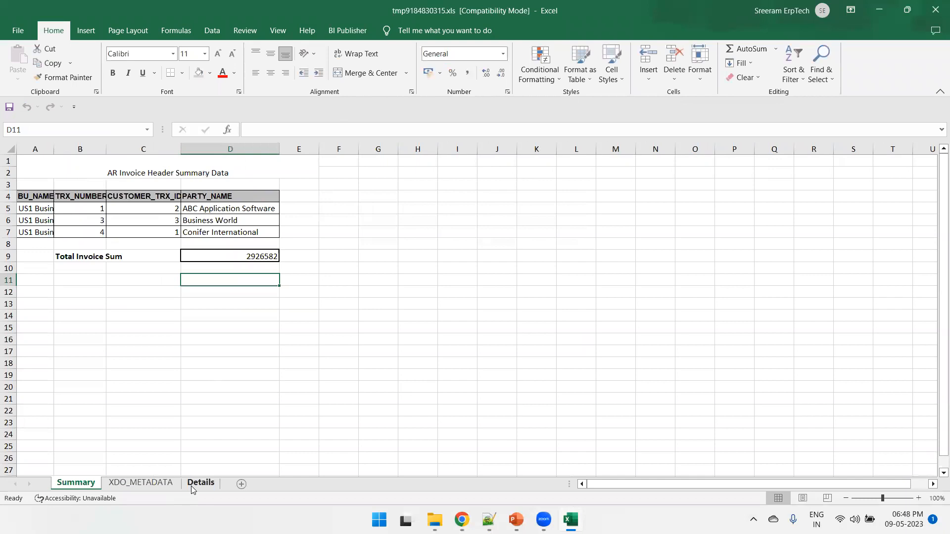
{"action": "left_click", "coordinate": [194, 483]}
{"action": "scroll", "coordinate": [405, 409], "scroll_direction": "down", "scroll_amount": 7}
{"action": "scroll", "coordinate": [405, 410], "scroll_direction": "up", "scroll_amount": 7}
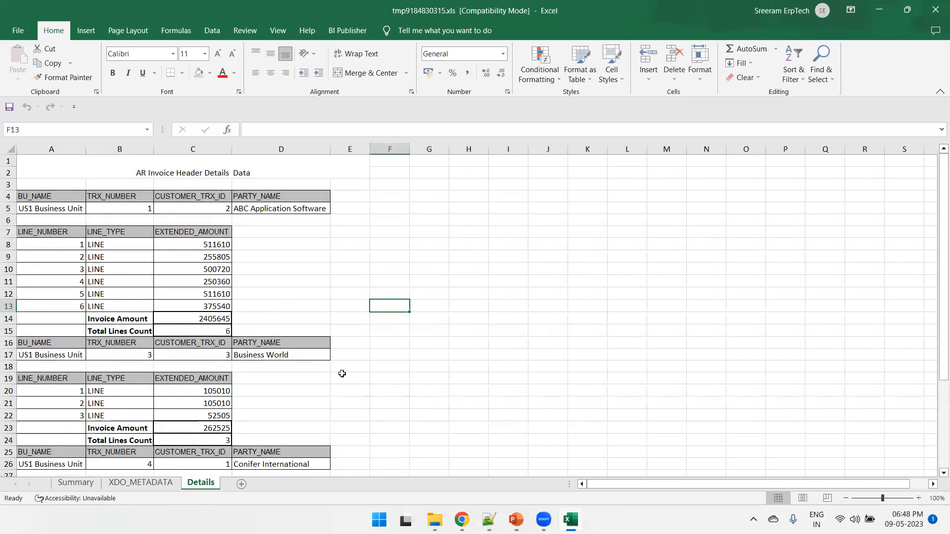